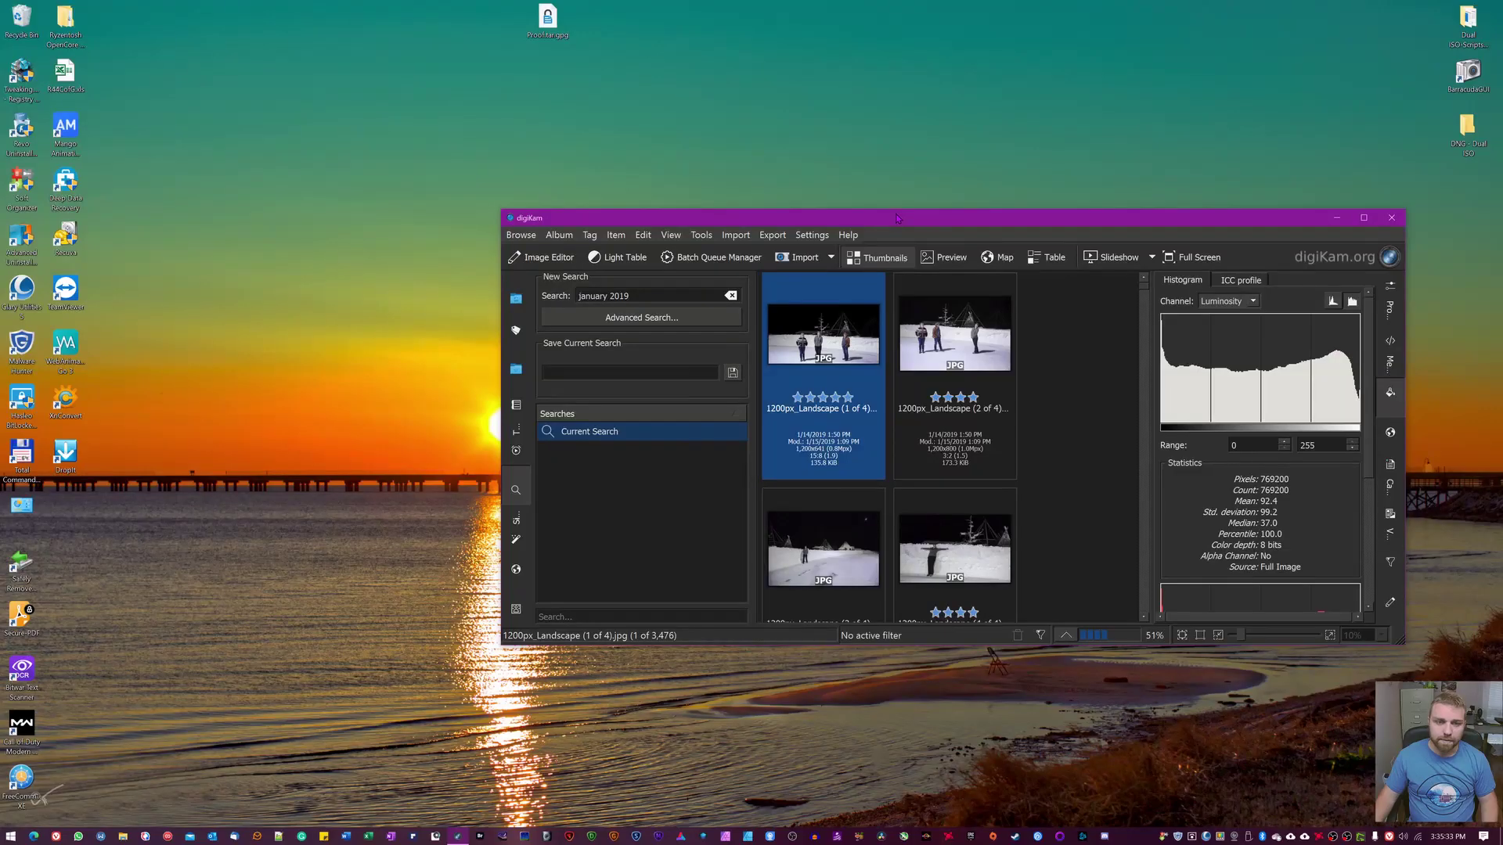
After the intro, drag the digiKam window to a new spot on the desktop.
drag(1264, 217, 1040, 195)
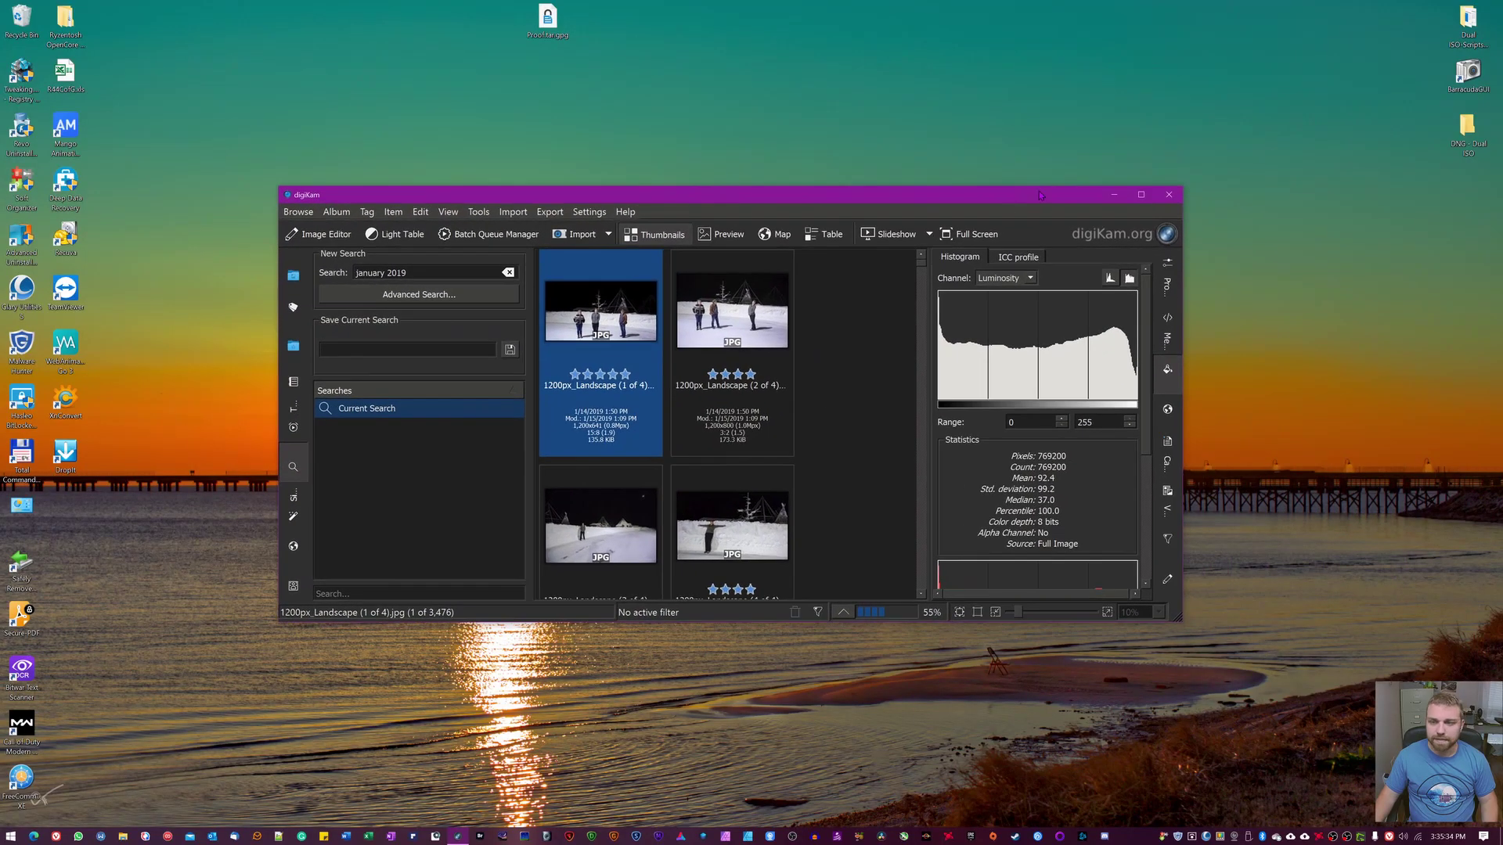
Maximize digiKam and browse the Albums tree to the 2018-04-17 RAW album (30 DNGs), showing Properties.
click(1141, 194)
click(15, 102)
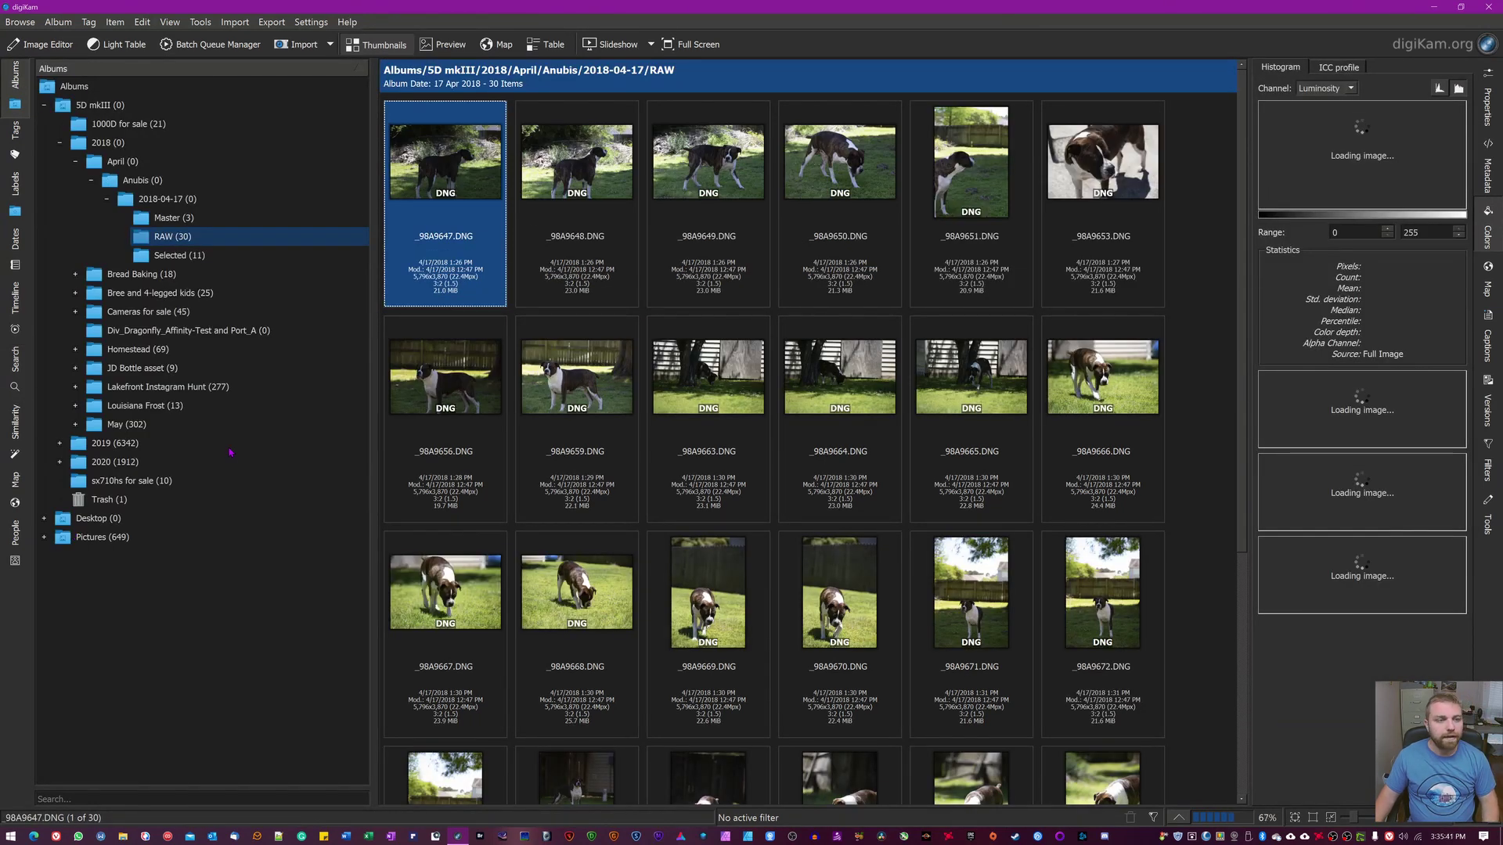
click(166, 218)
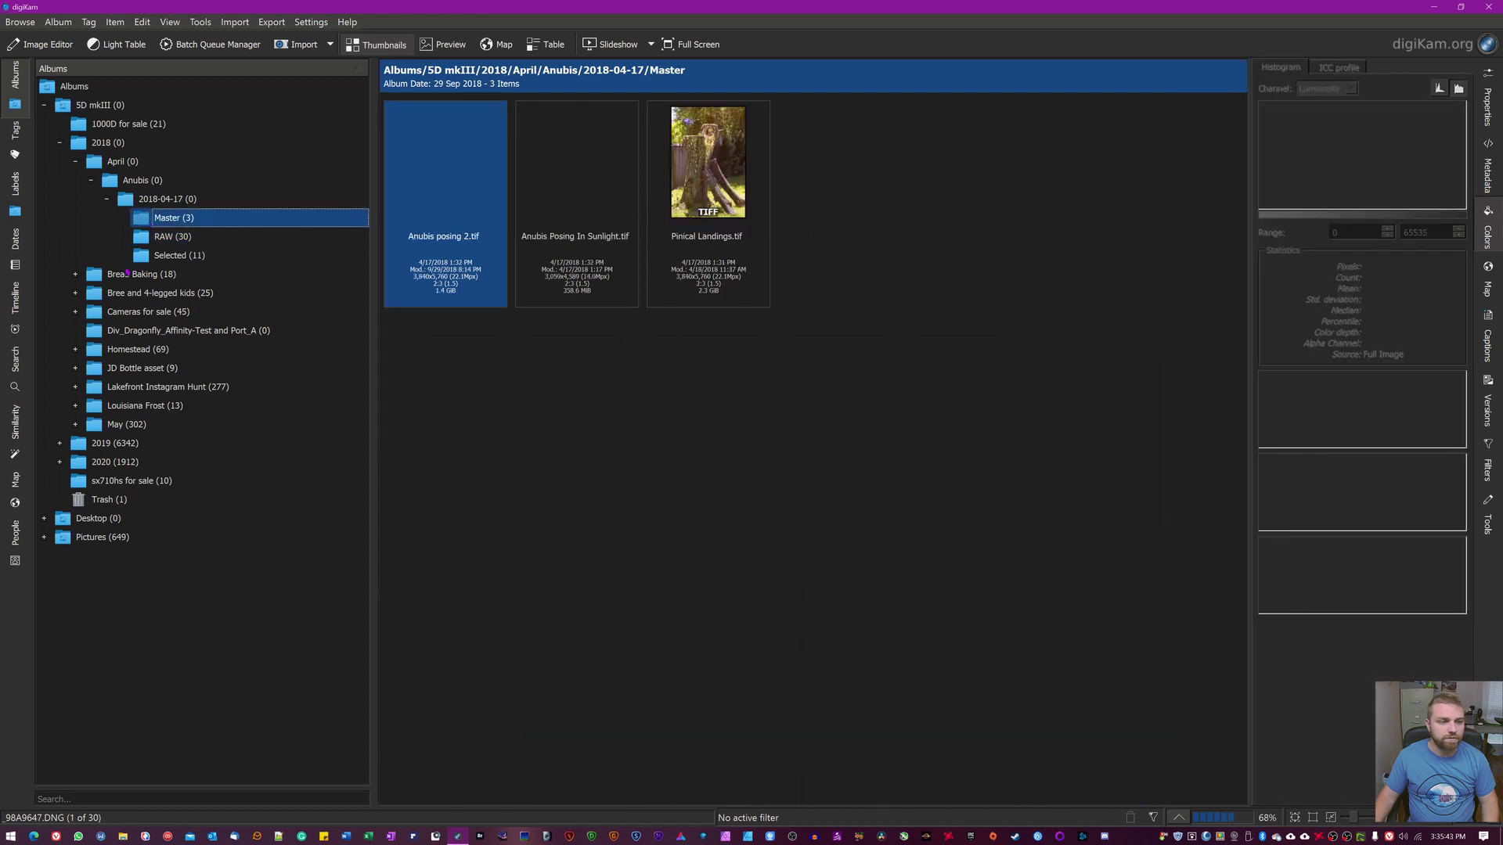
double_click(91, 295)
click(162, 332)
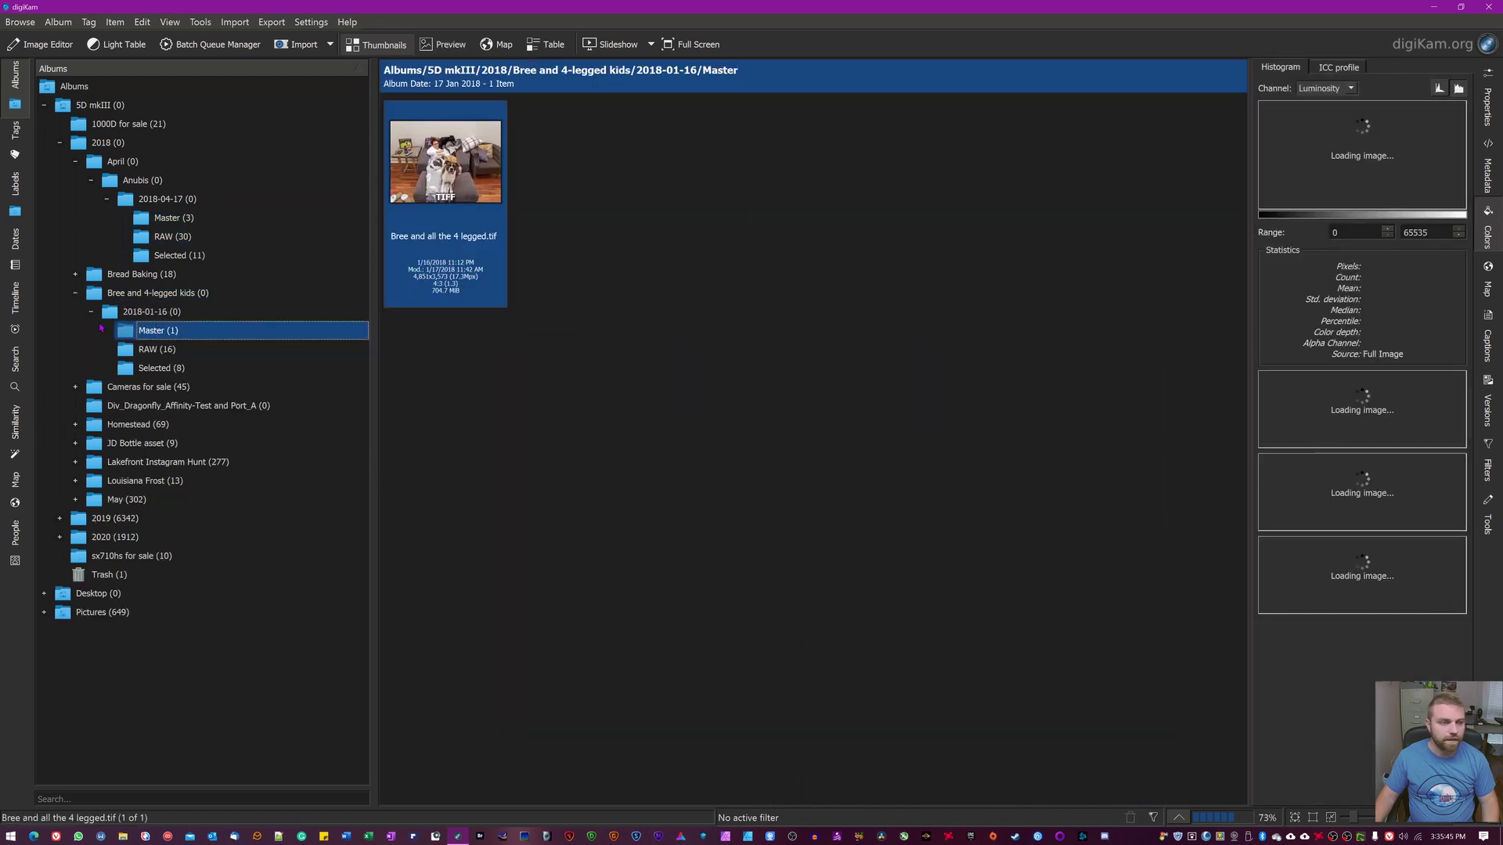
click(76, 293)
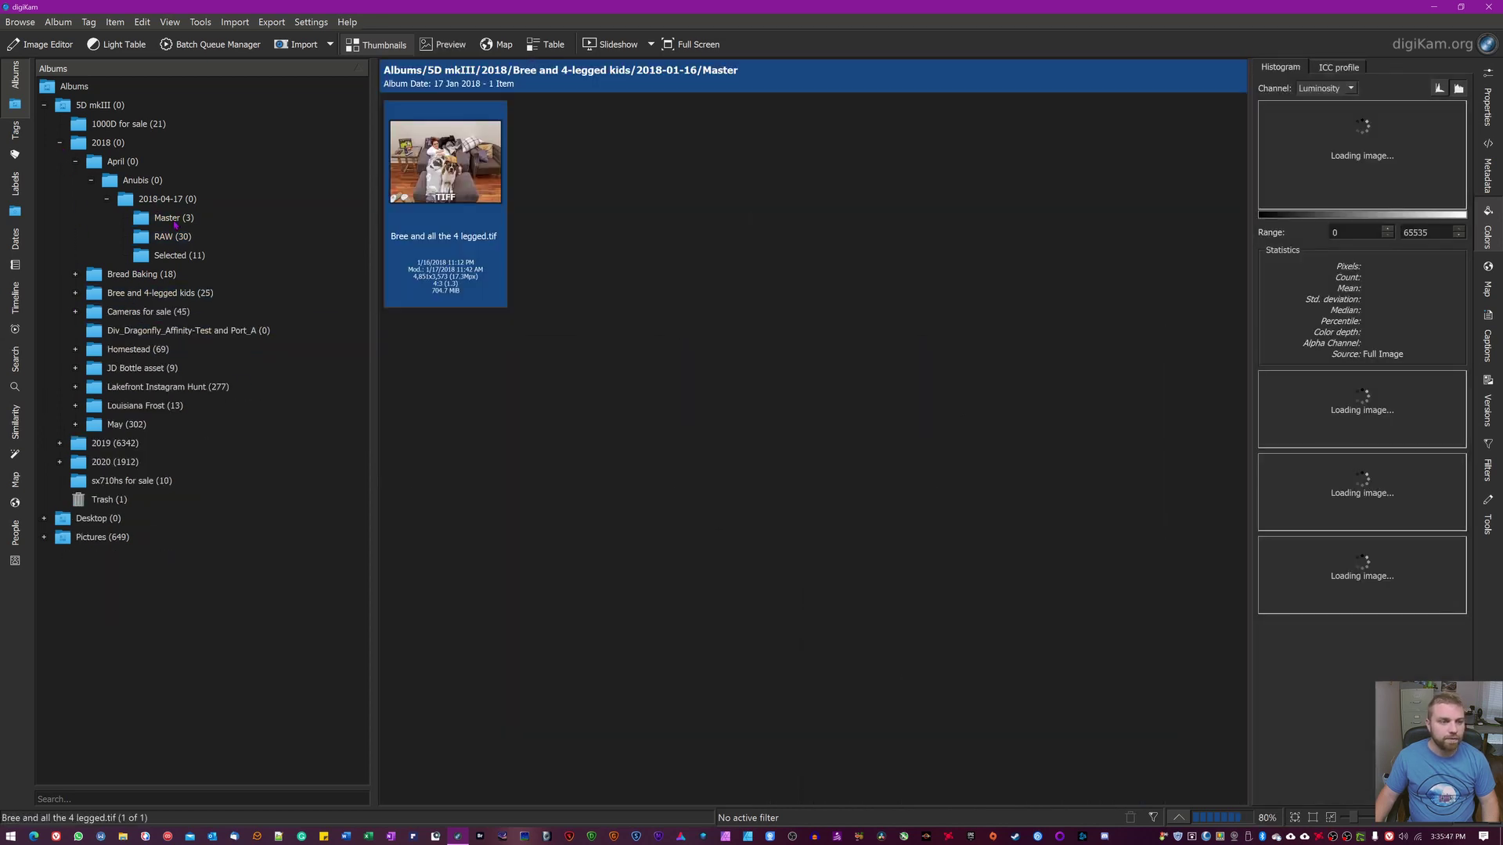
click(172, 236)
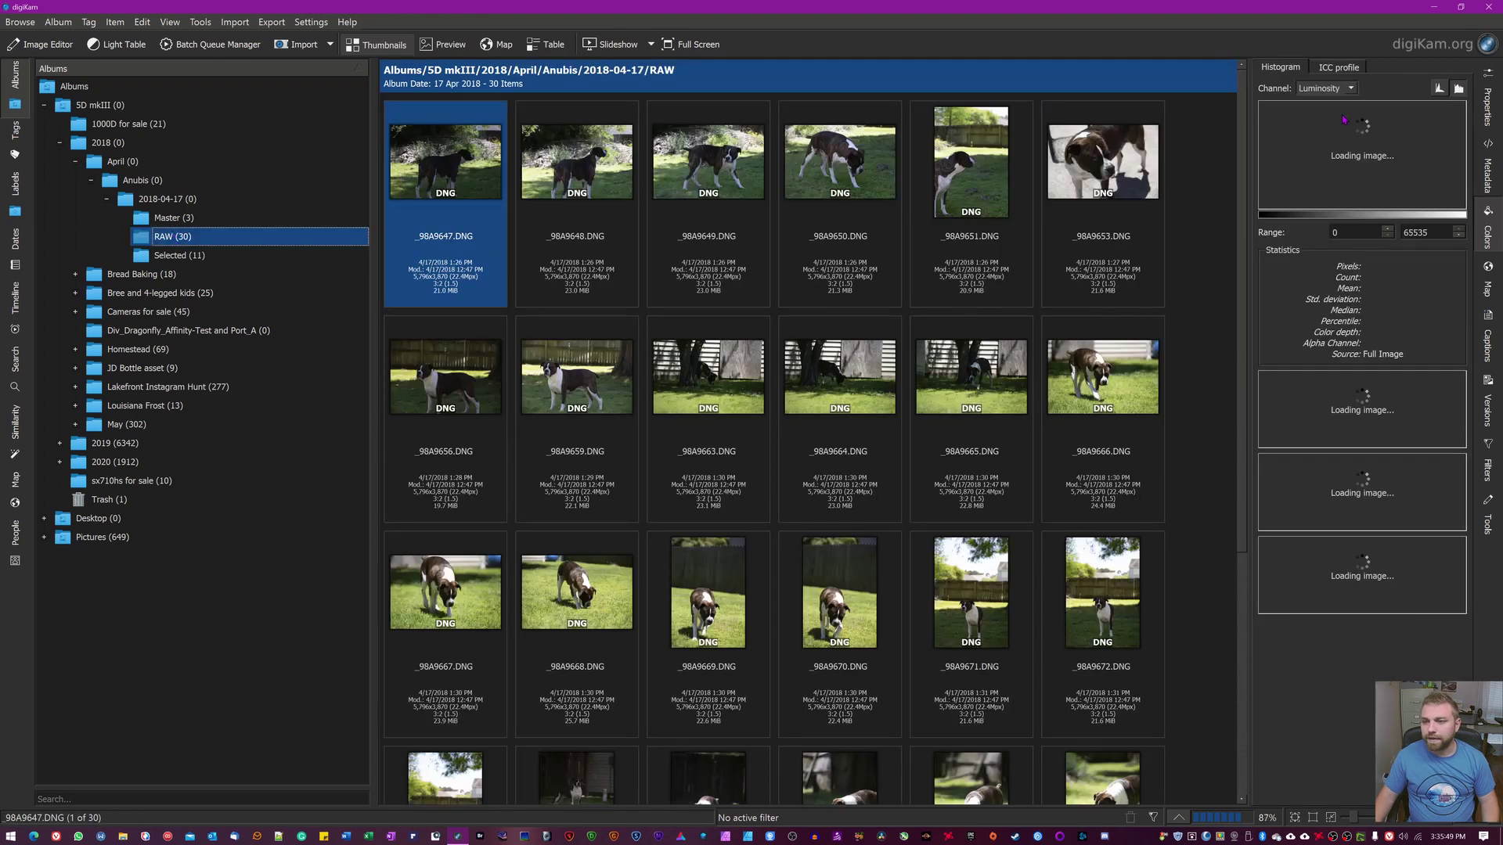
click(1487, 108)
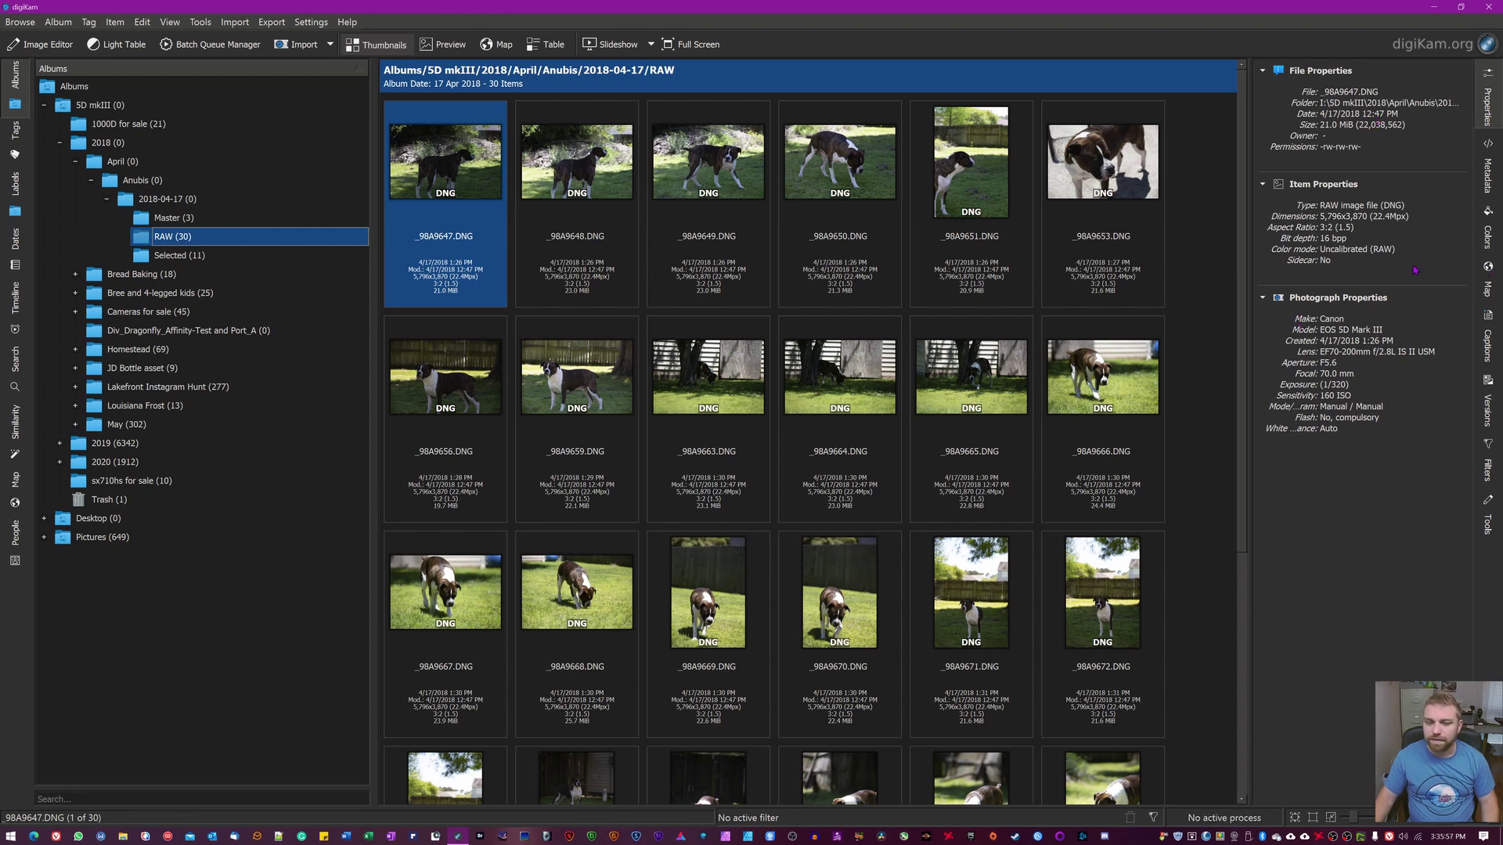
Scroll through the current RAW photo's EXIF metadata.
click(1489, 174)
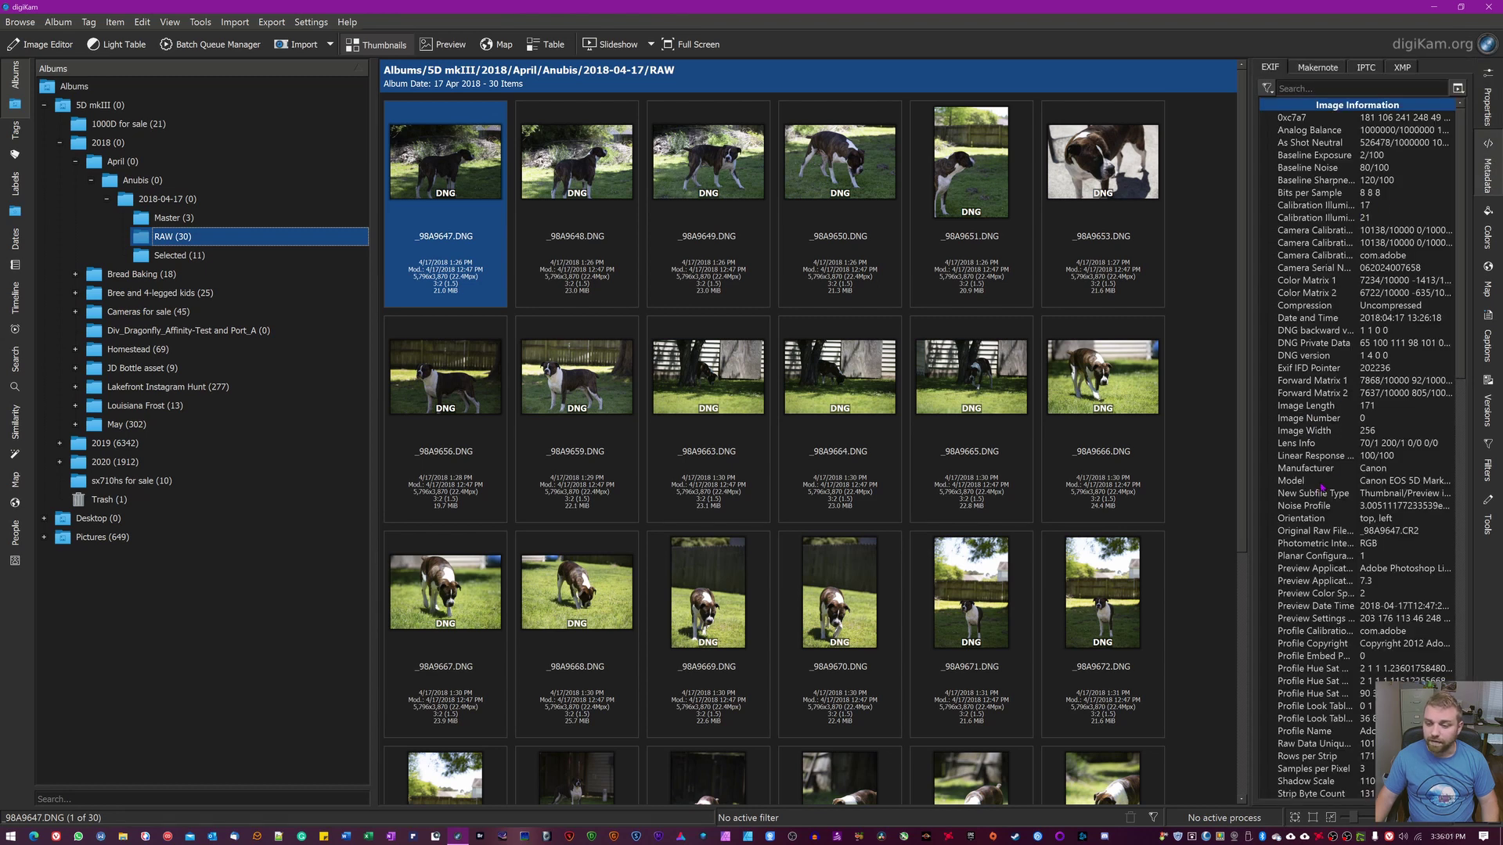
scroll(1321, 488, down, 20)
scroll(1321, 495, up, 20)
Switch back to the Colors histogram panel and select photo _98A9649.
click(1489, 235)
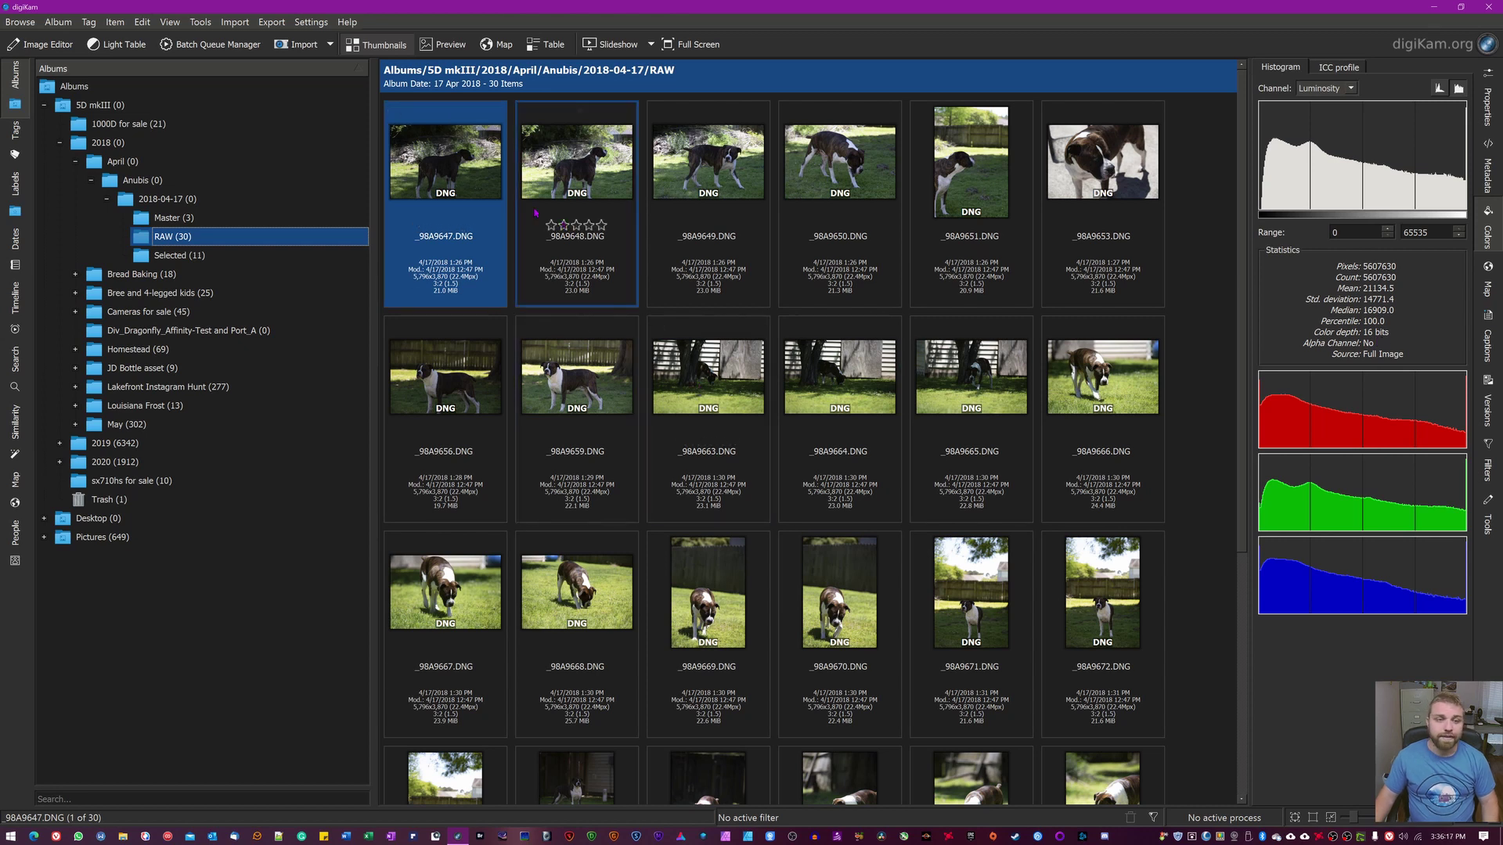
mouse_move(810, 185)
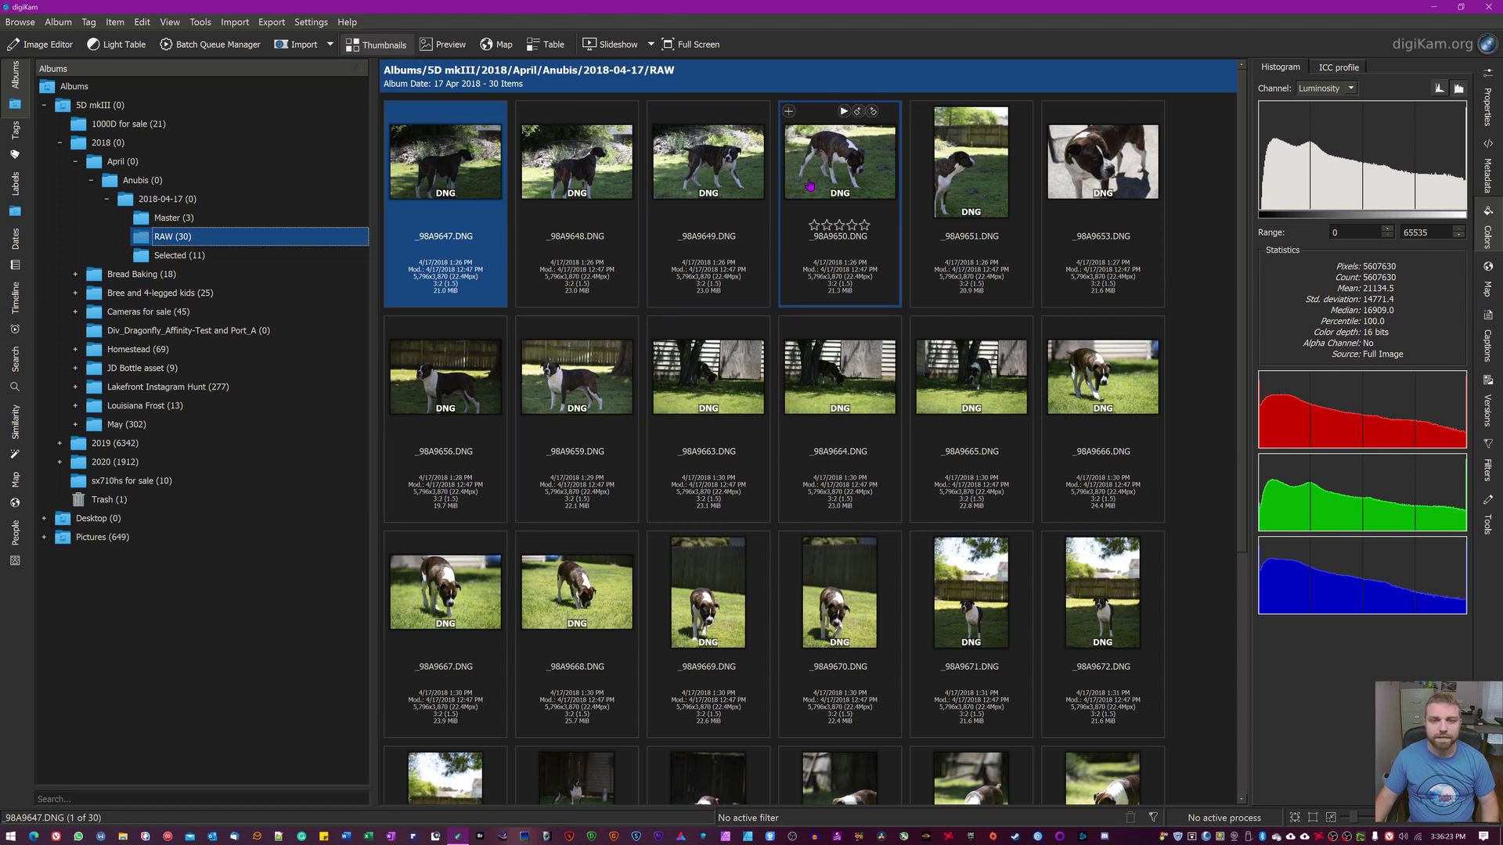
mouse_move(693, 177)
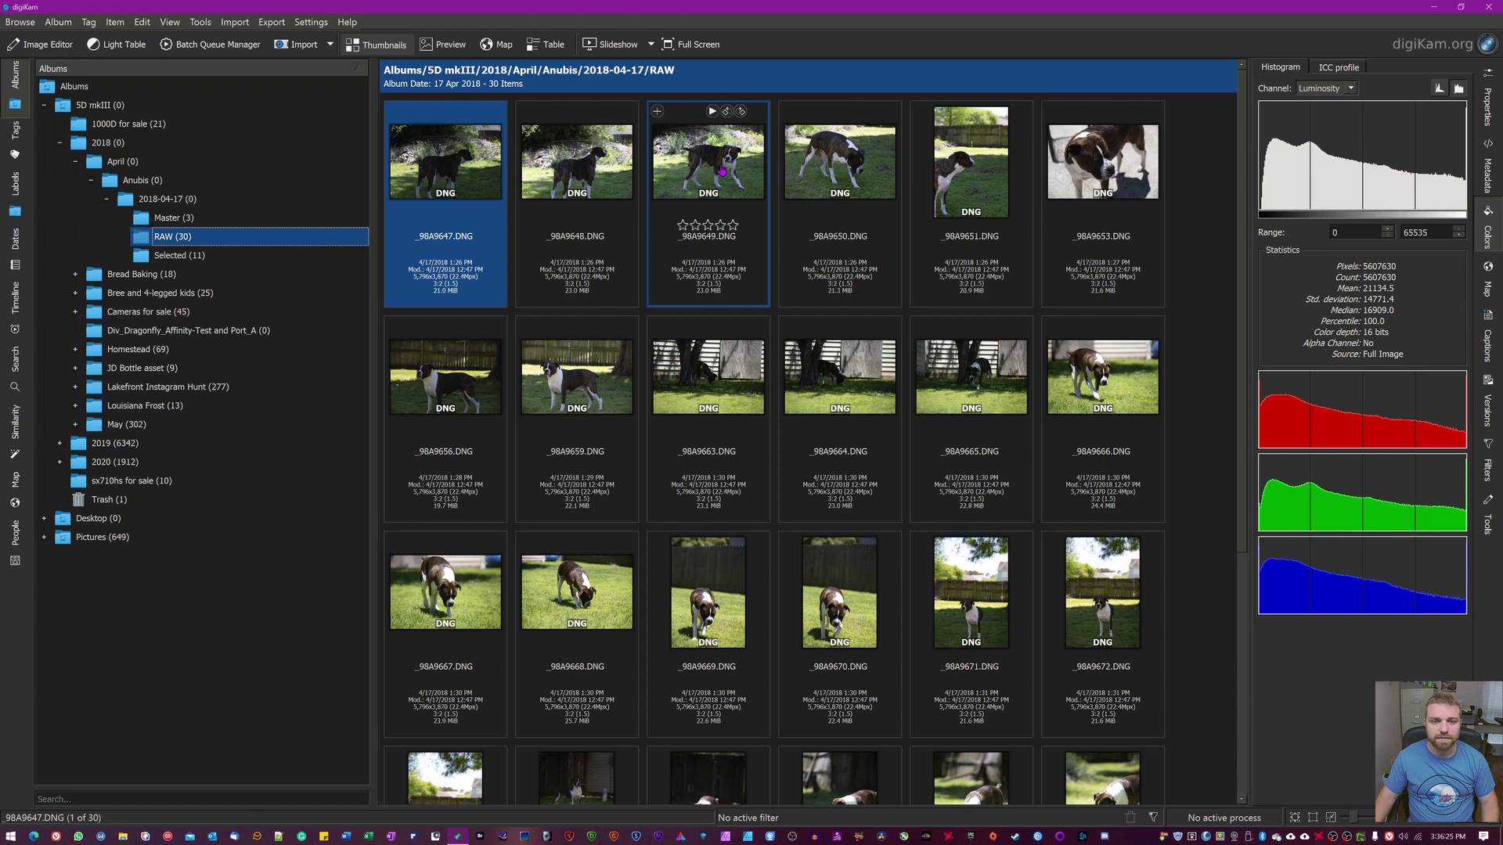
click(722, 171)
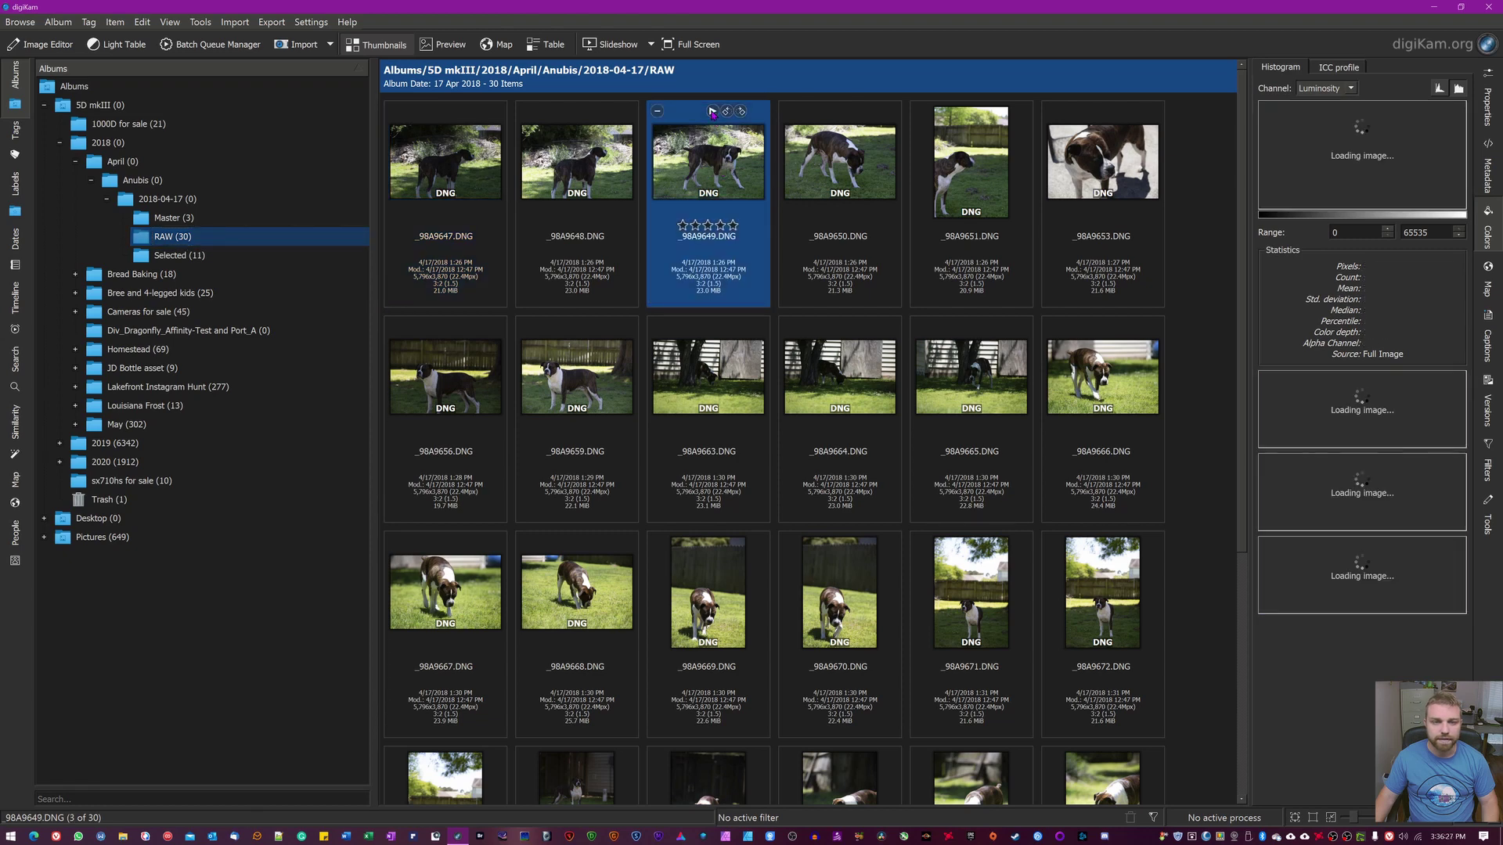
Open _98A9649 in the large preview and step forward through the following dog photos.
double_click(720, 174)
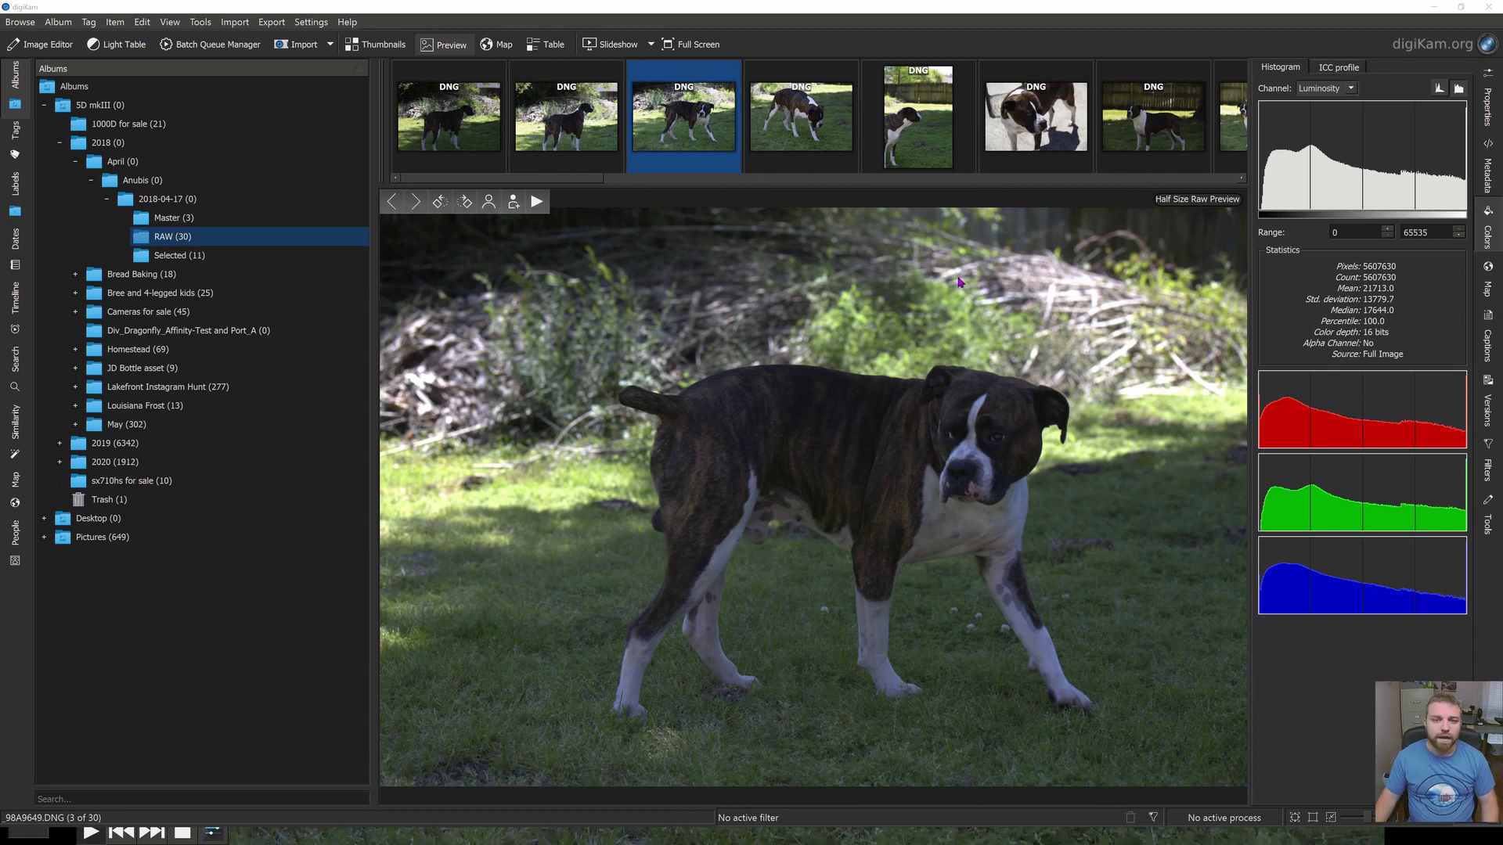
click(833, 109)
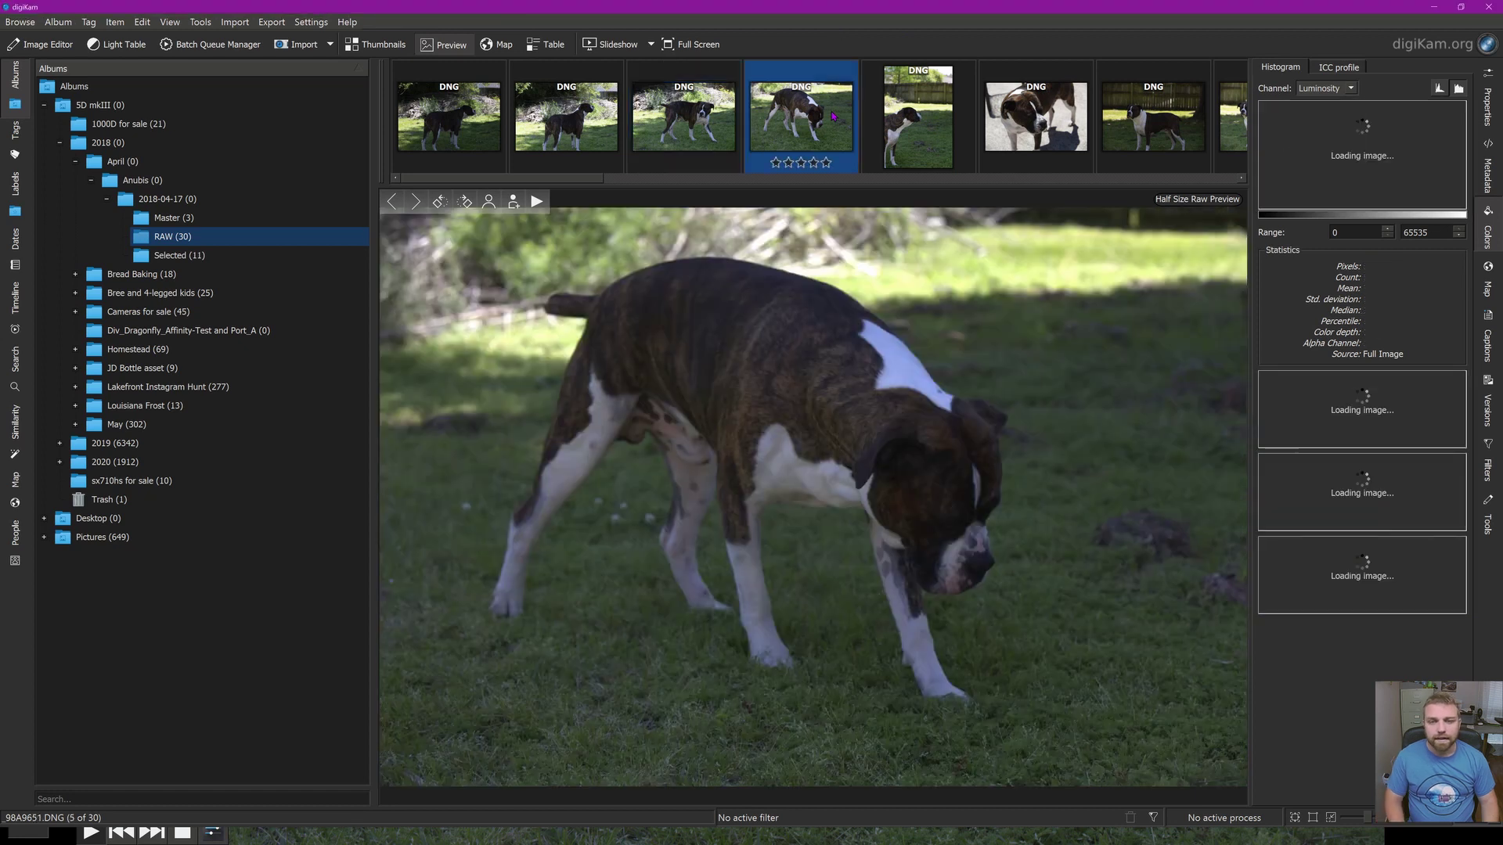
key(Right)
key(Right)
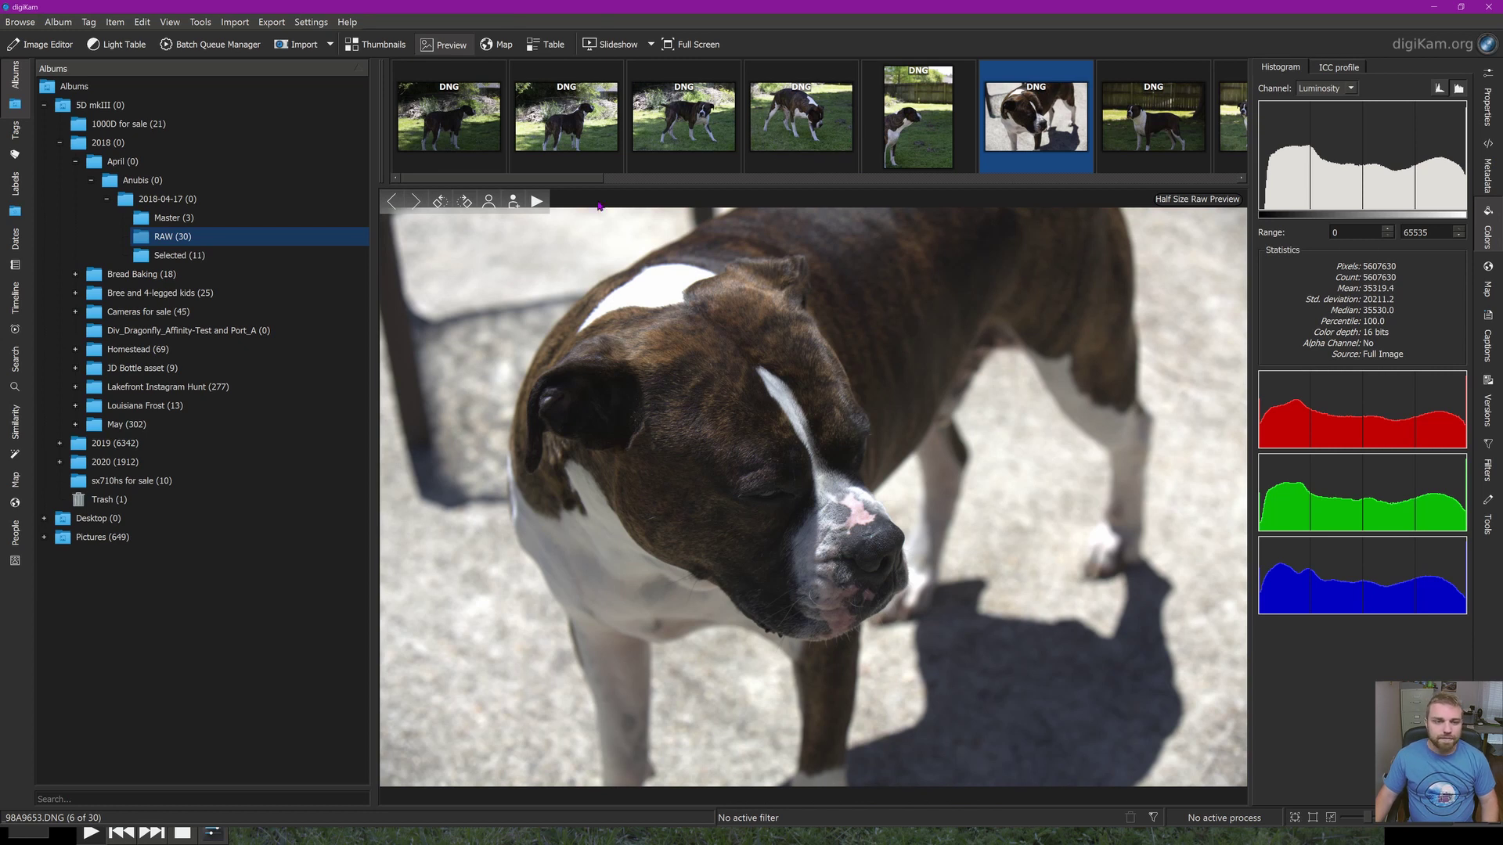
Look over the Tools, Edit, Item, View and Settings menus, then return to the RAW thumbnail grid.
click(201, 23)
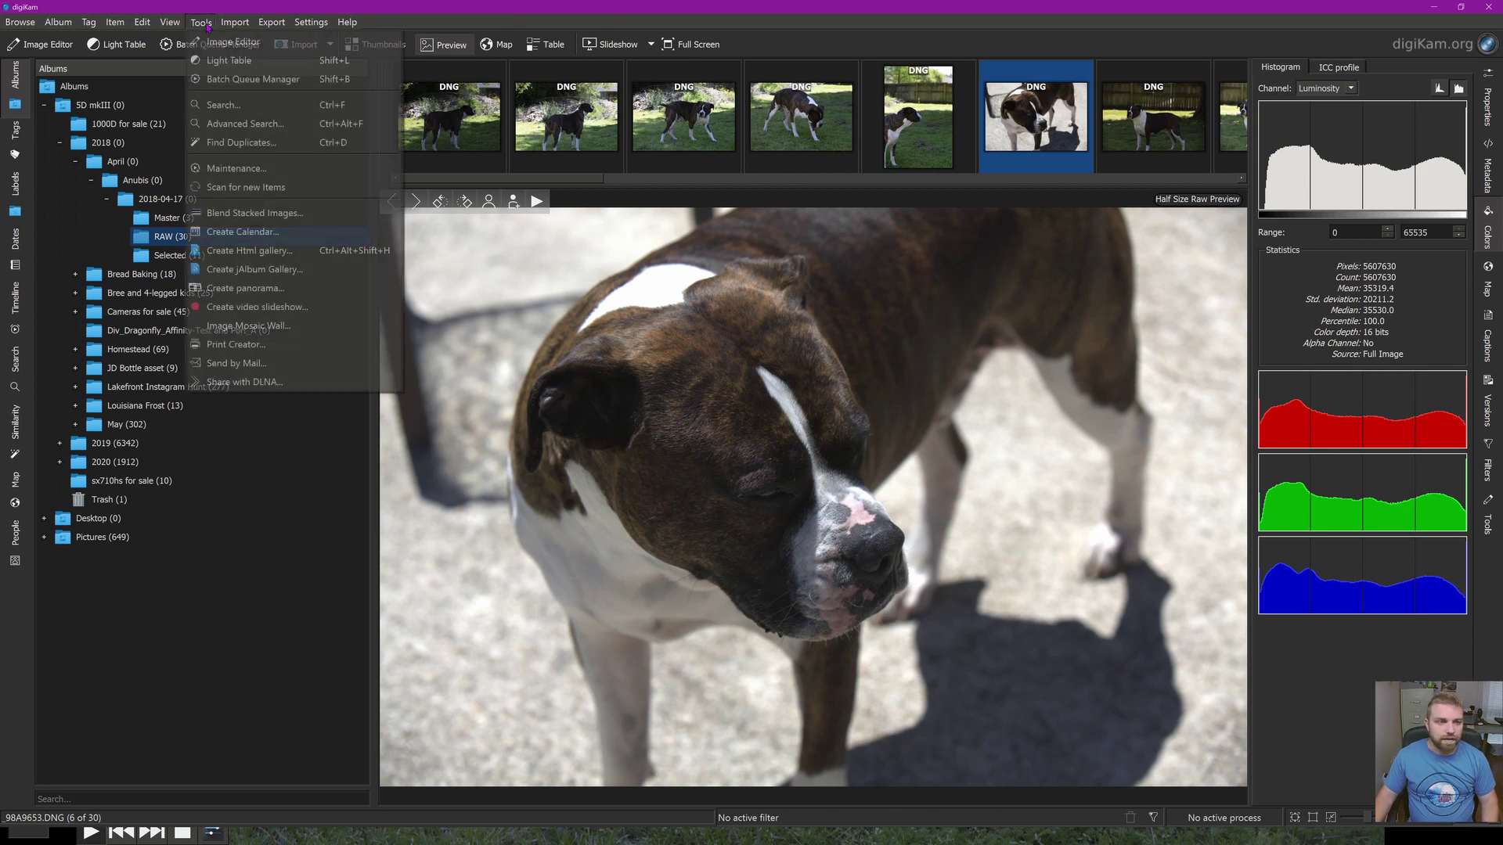
mouse_move(172, 26)
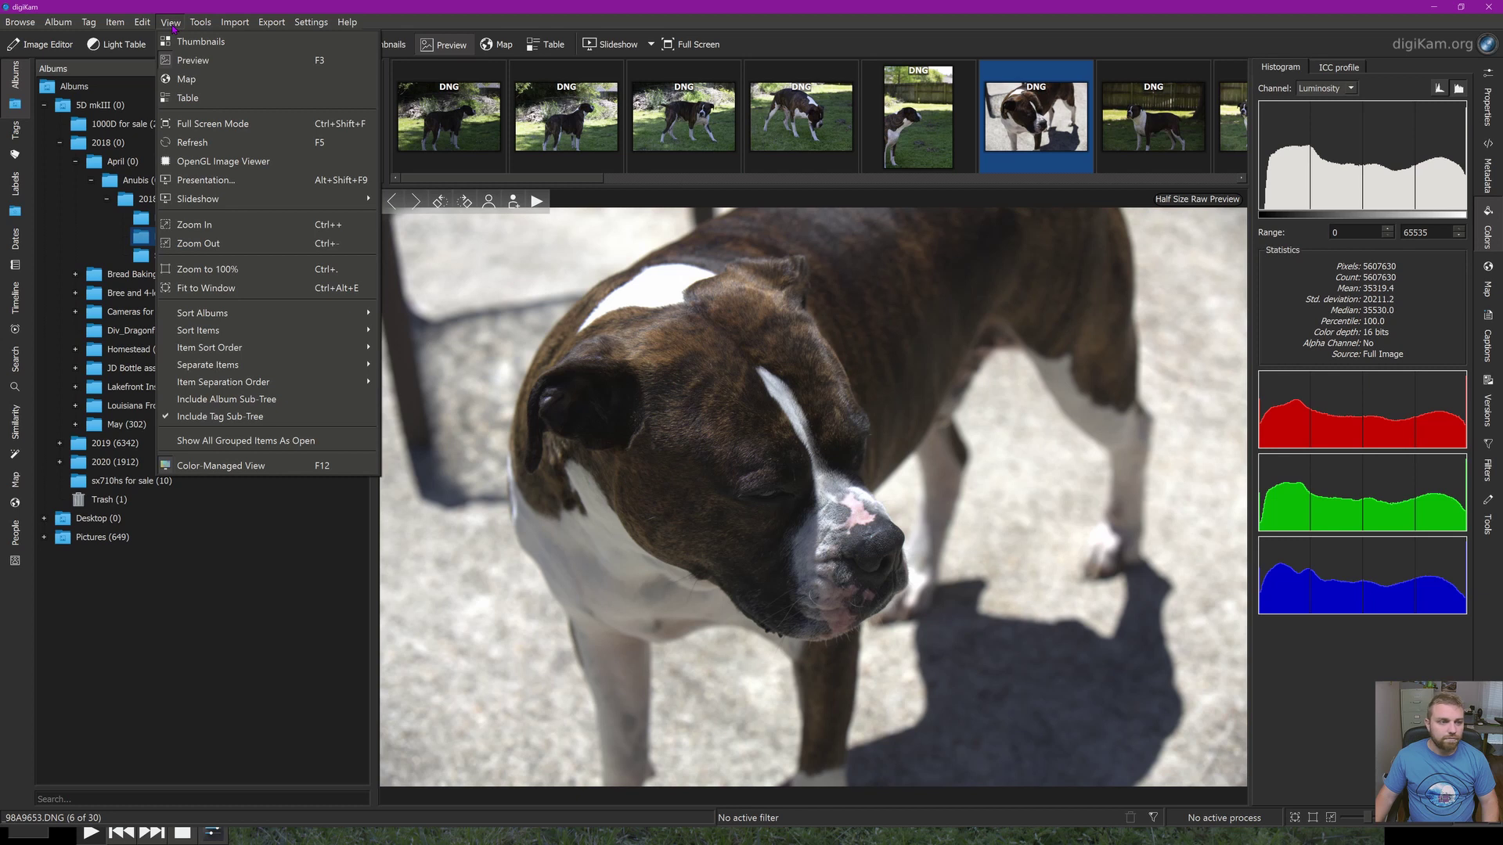
click(171, 23)
click(142, 23)
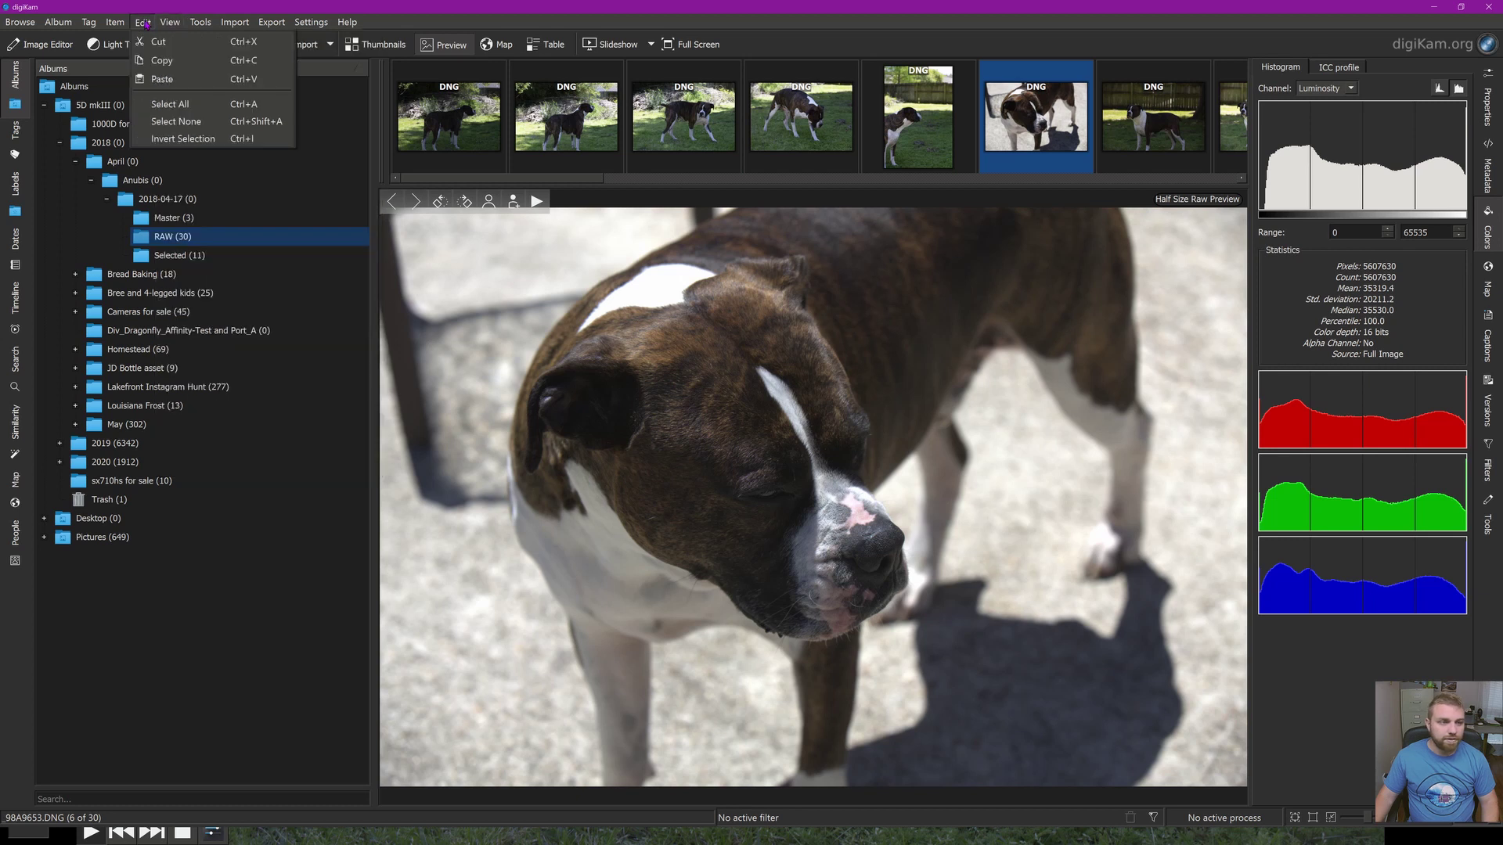
mouse_move(113, 24)
mouse_move(47, 27)
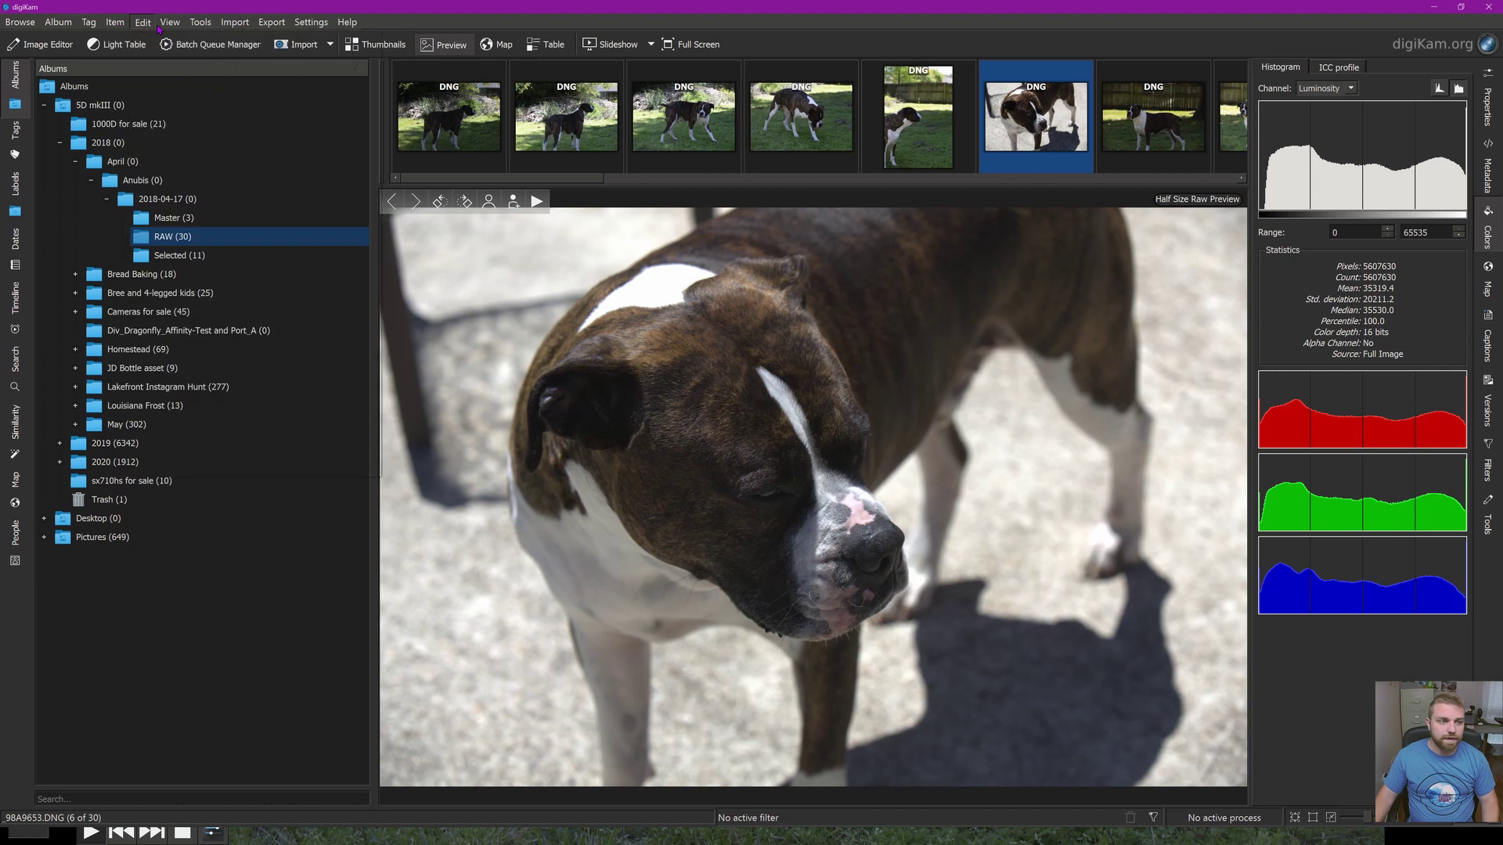
mouse_move(193, 27)
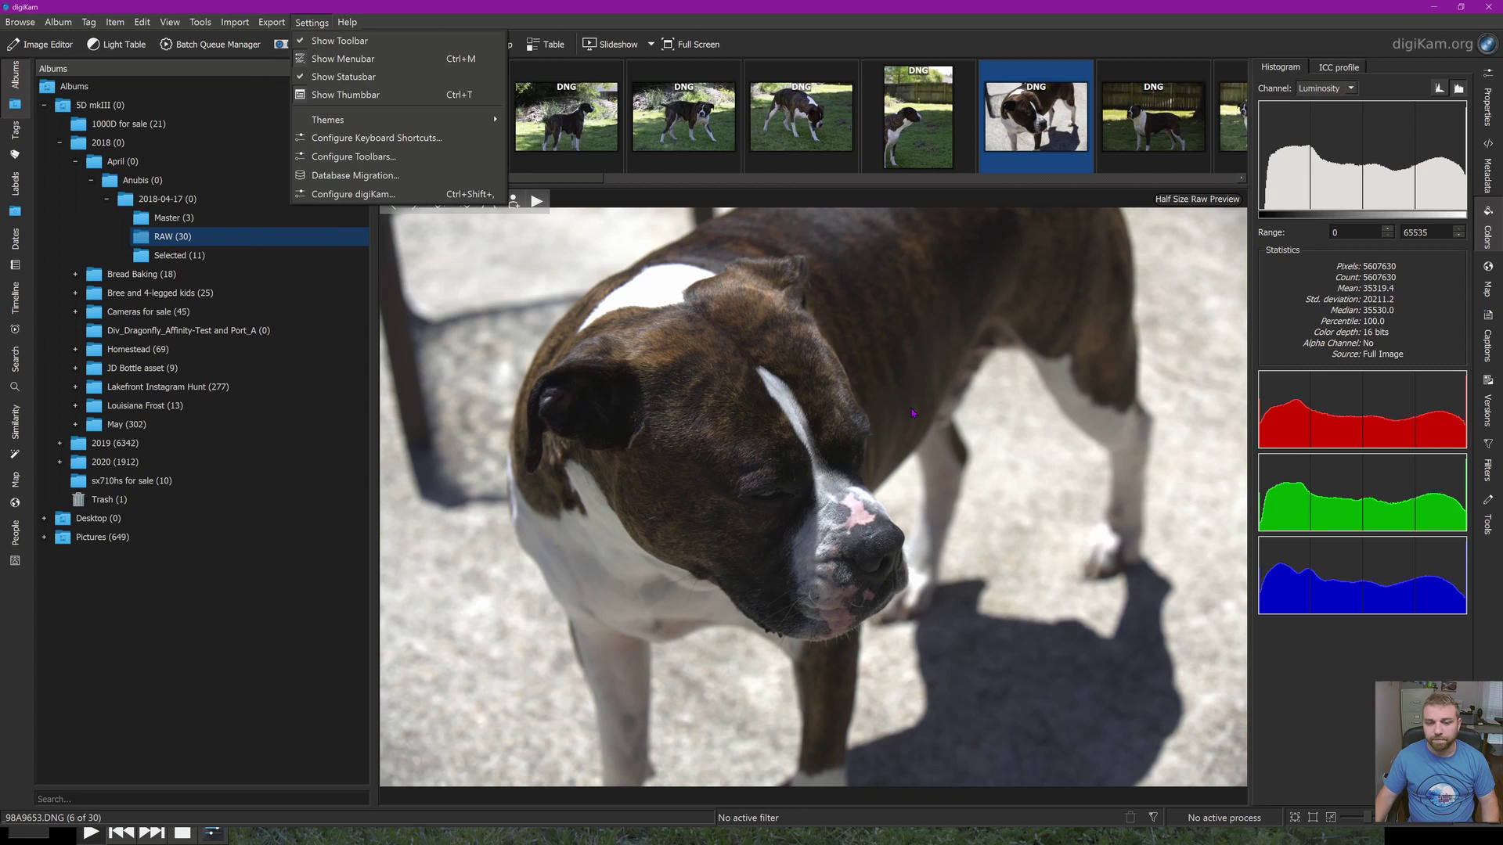
click(1029, 436)
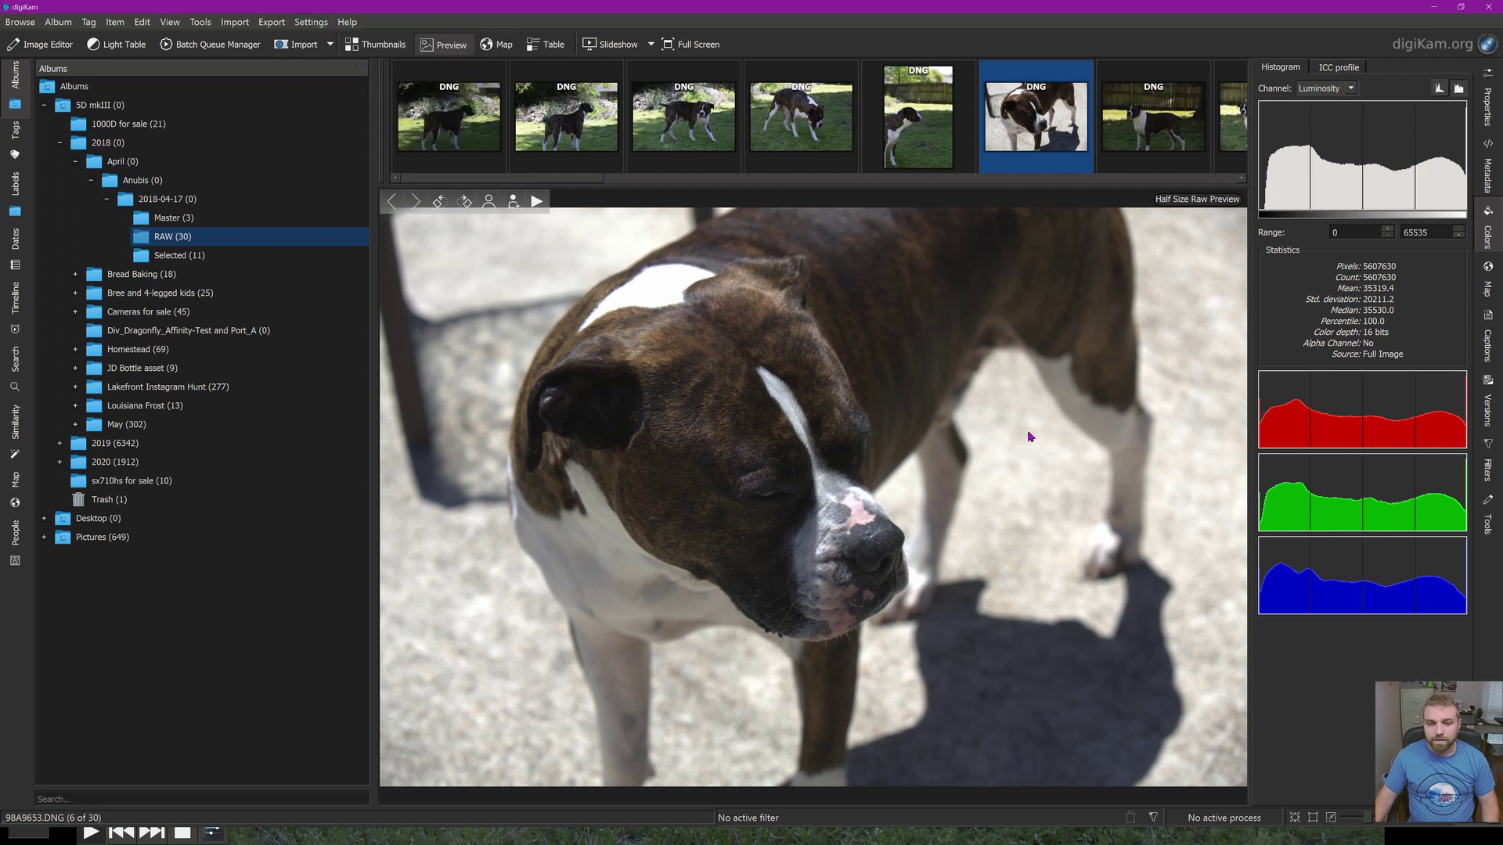
double_click(835, 450)
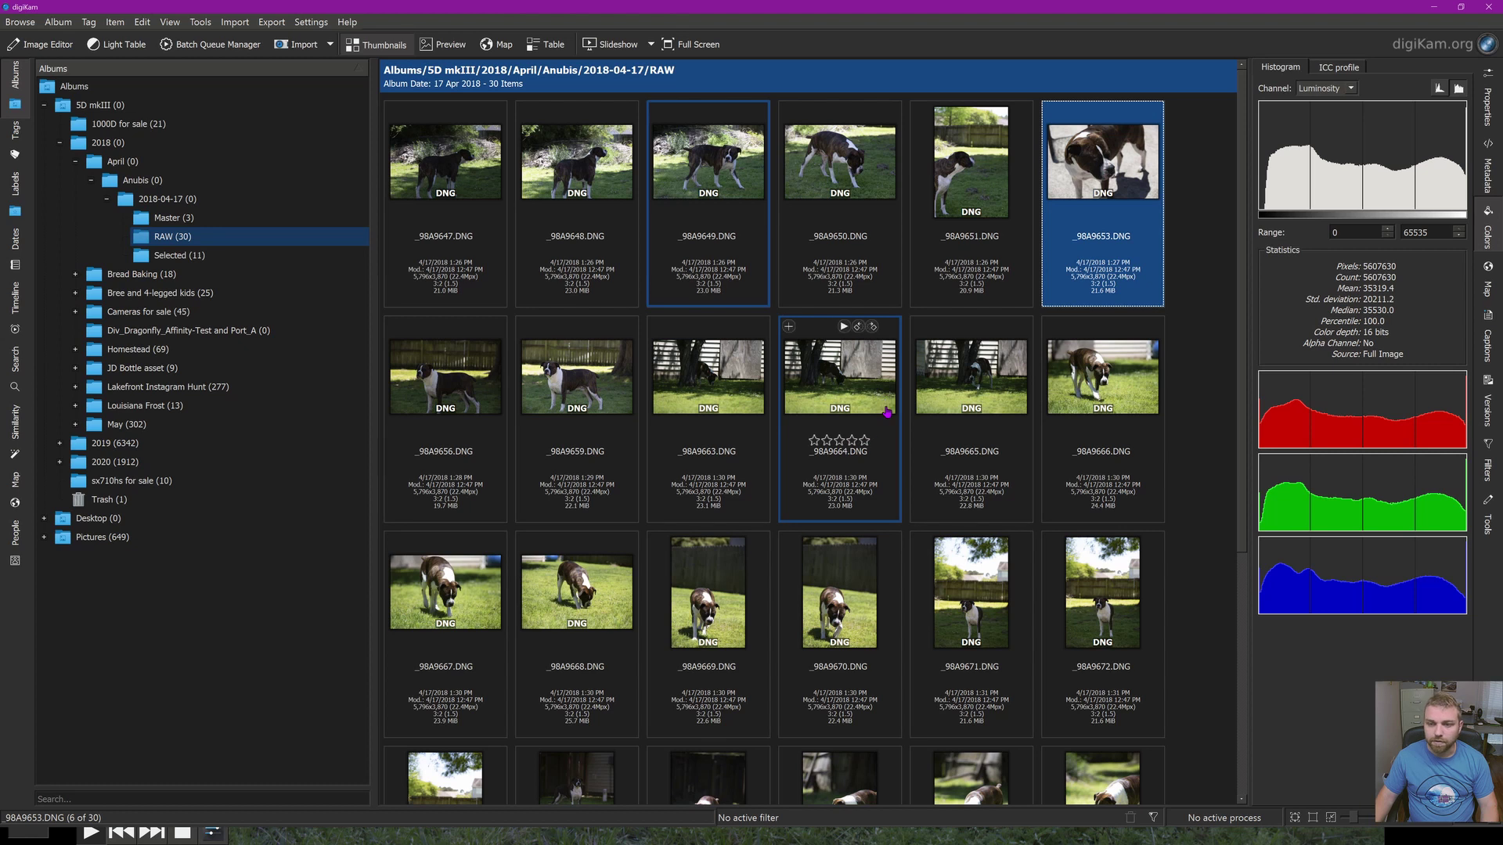
Cycle through the Map, Captions, Versions, Filters and Tools sidebar tabs, ending on _98A9653.DNG's Properties.
click(1486, 289)
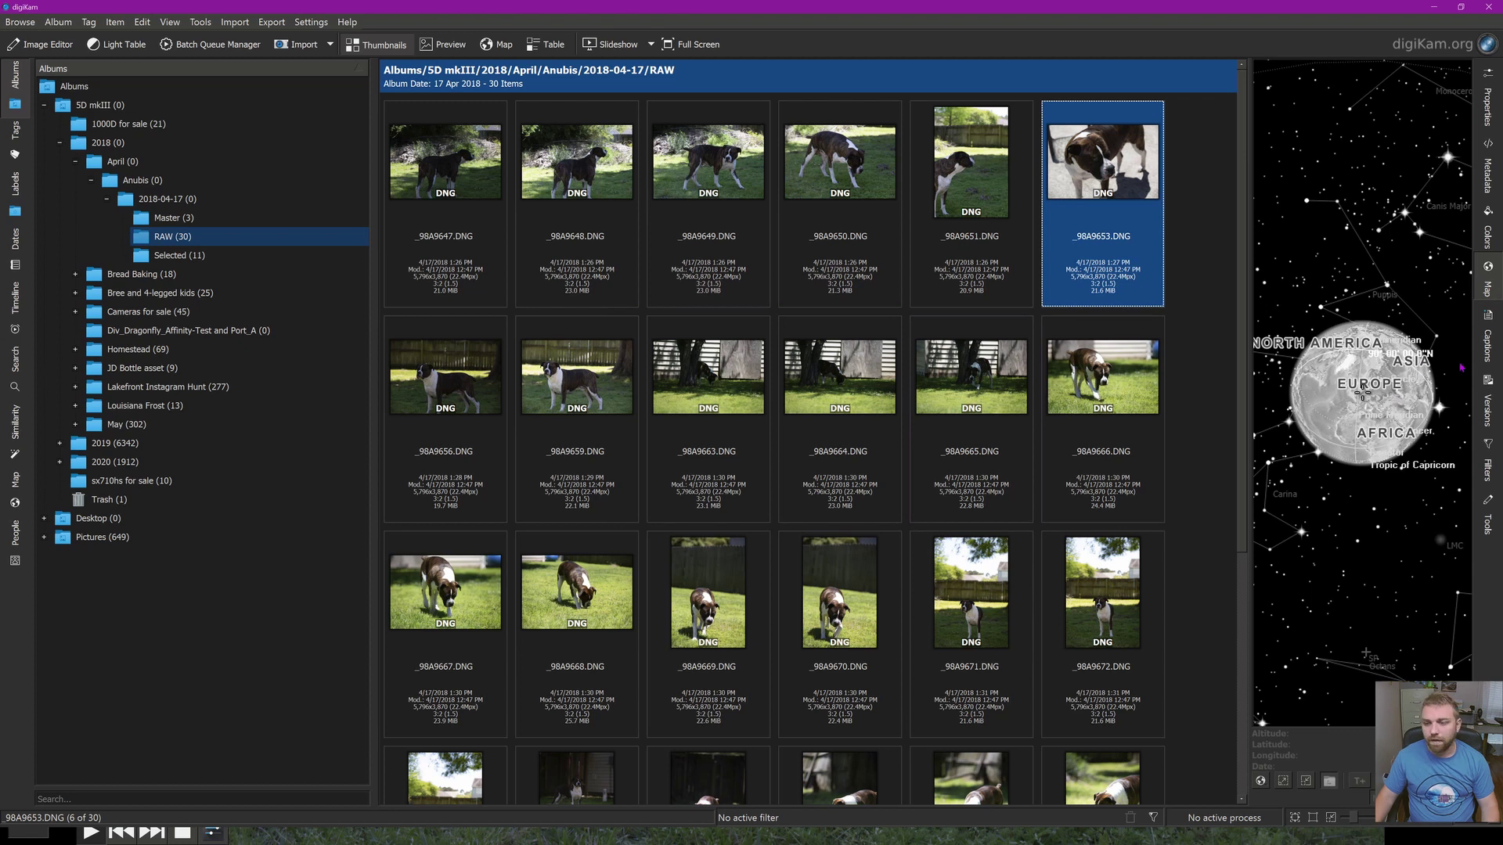
click(1488, 348)
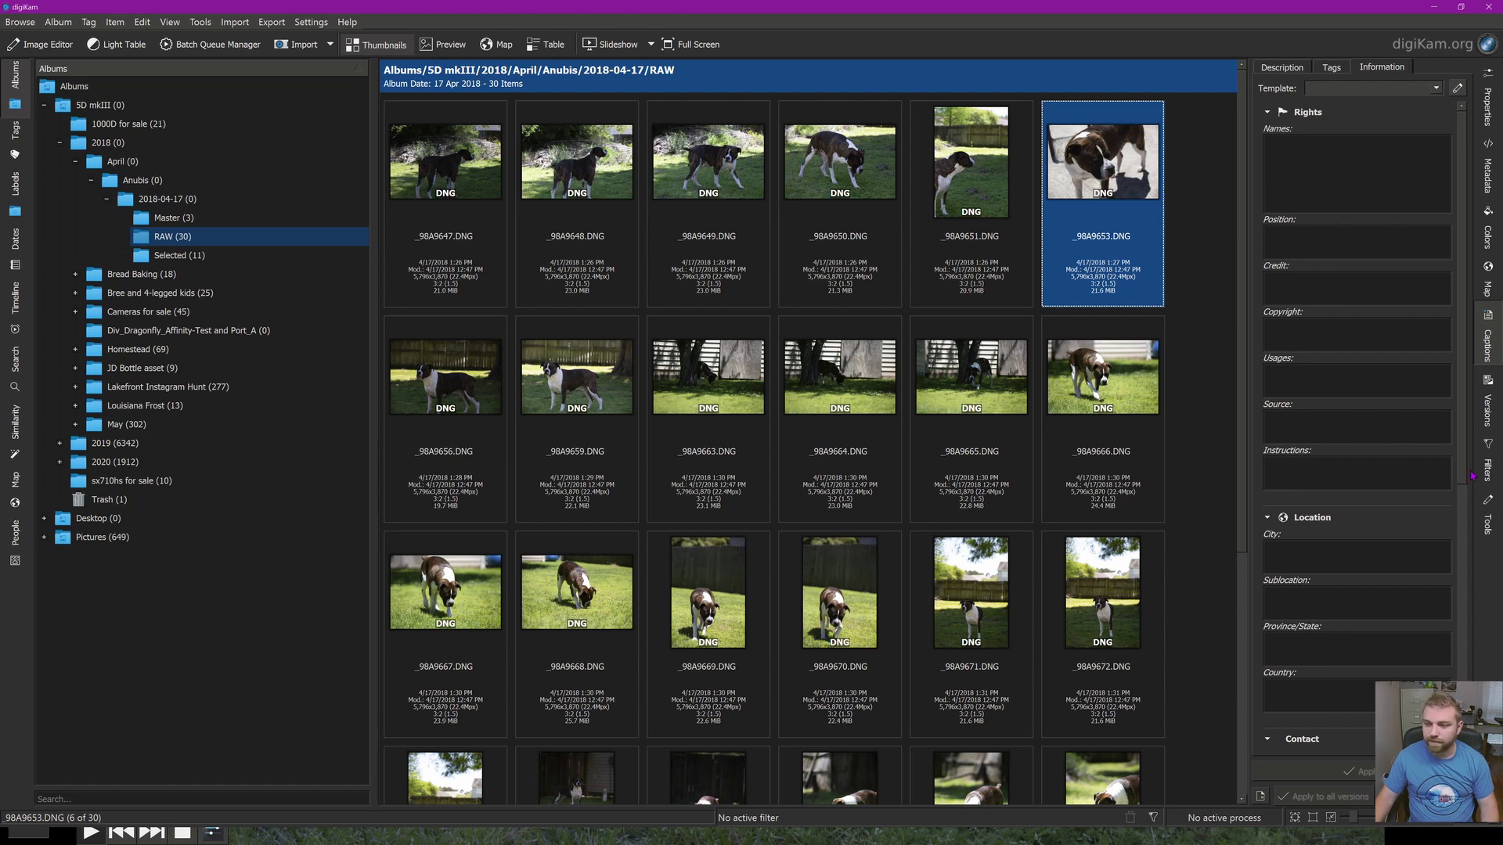
click(1487, 413)
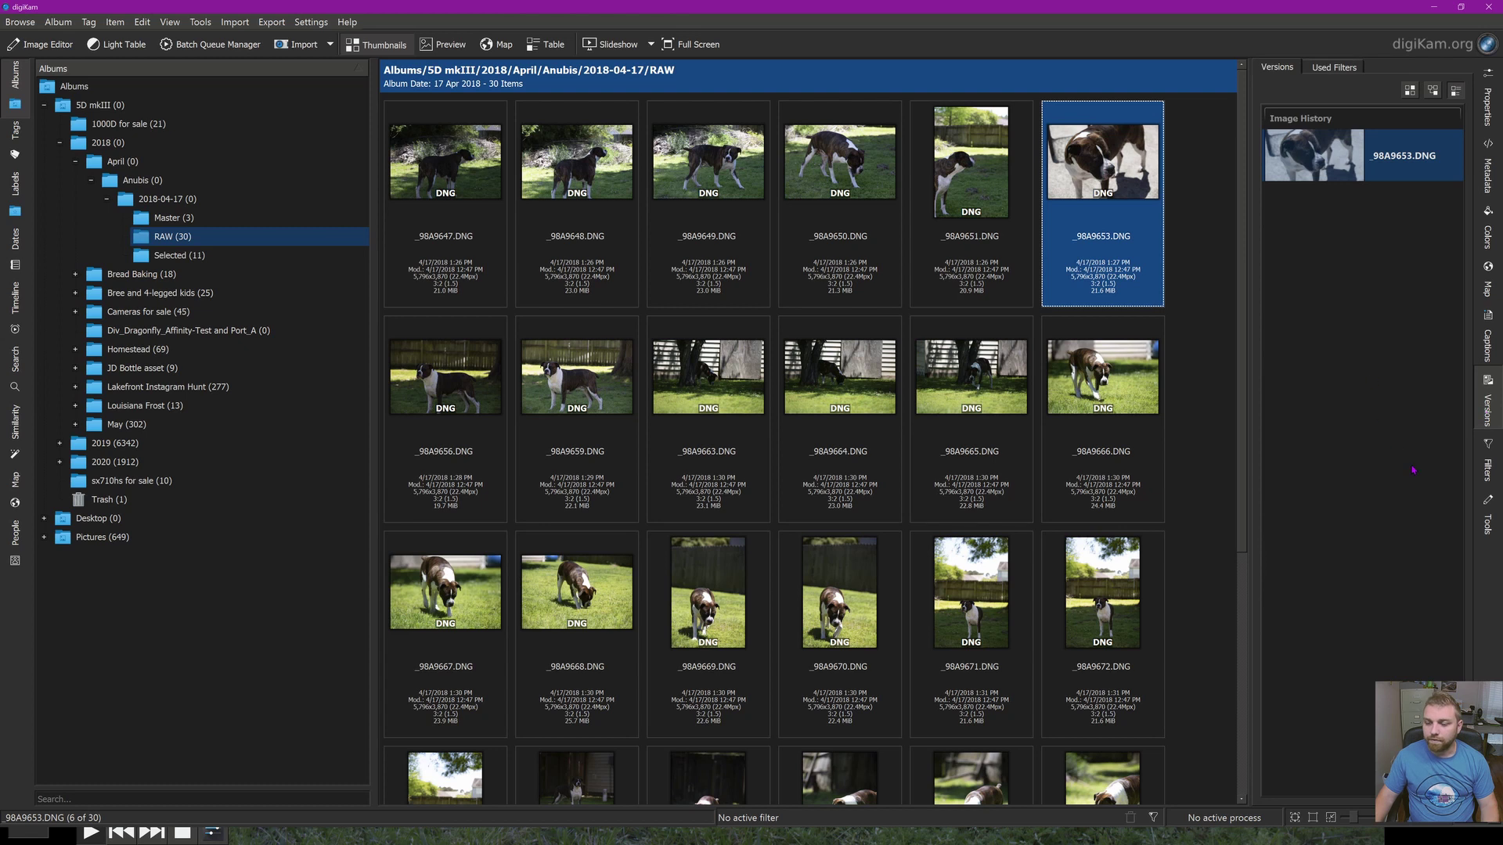
click(1490, 469)
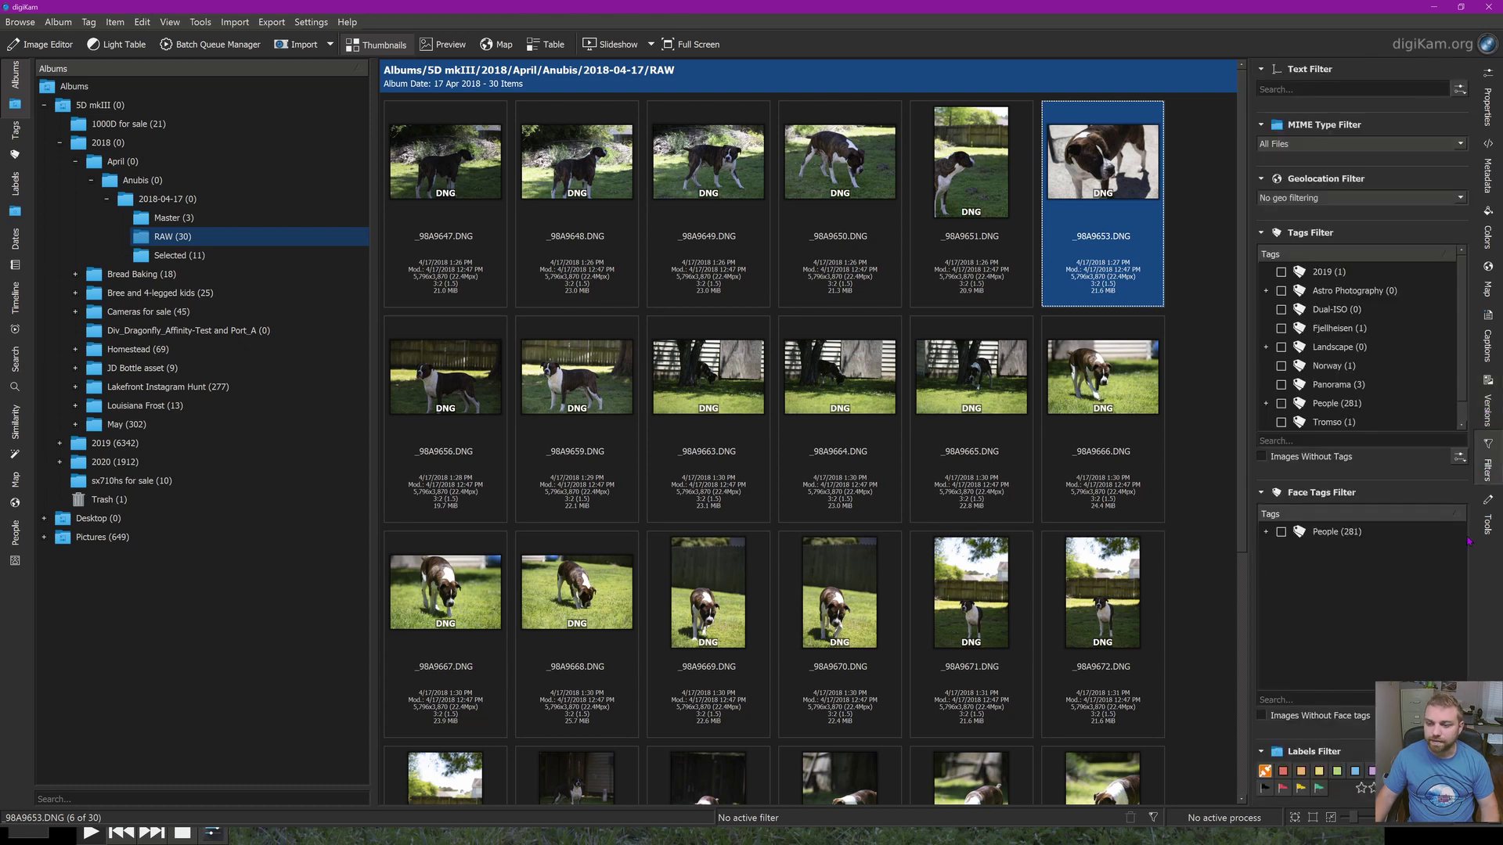
click(1490, 534)
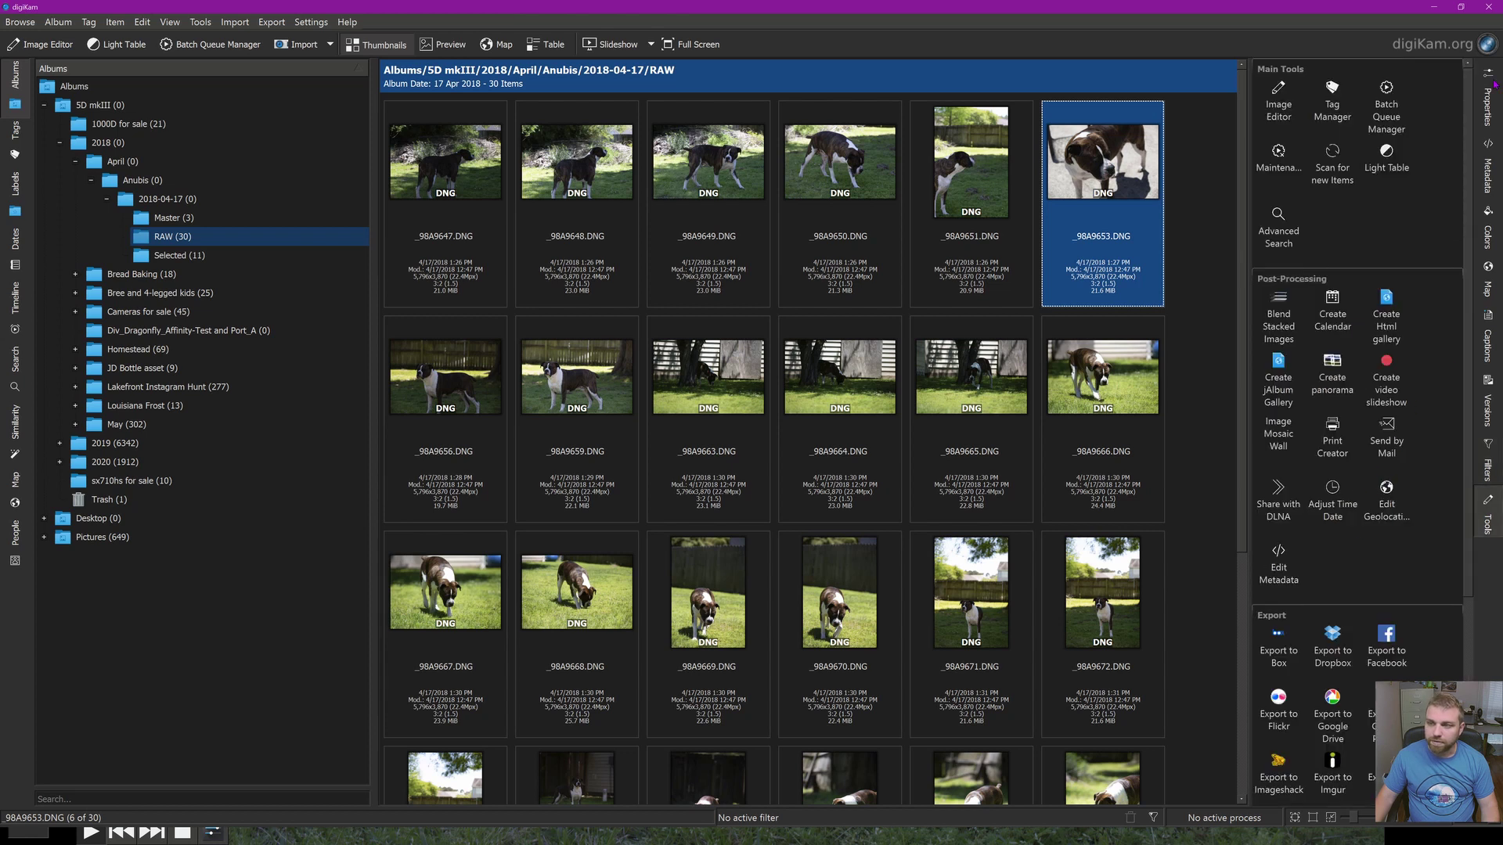
click(1489, 107)
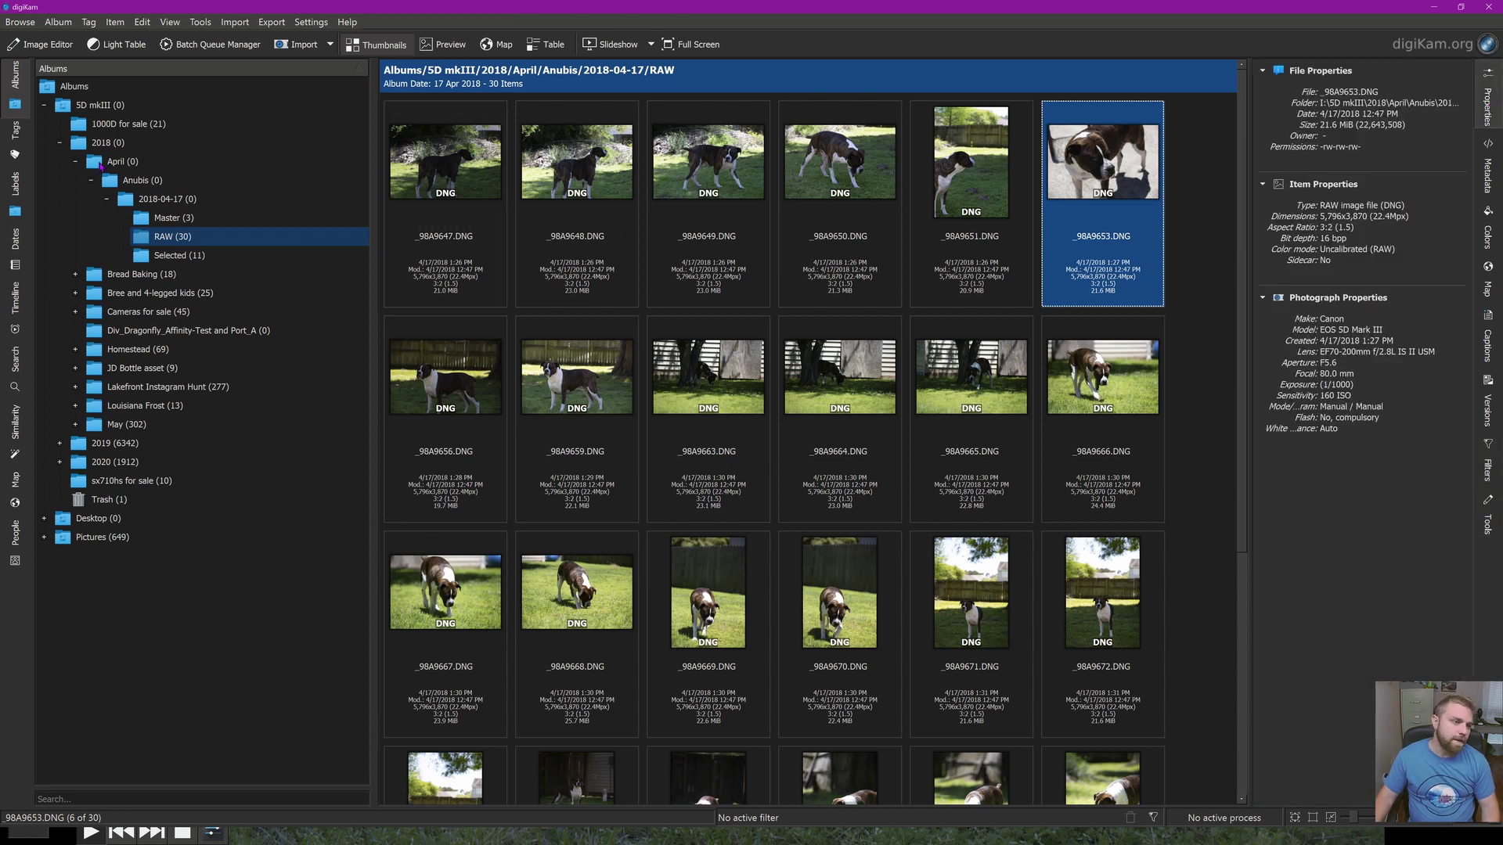
Check the Tags, Labels and Dates panels, then view February 2020 and September 2019 on the Timeline.
click(19, 132)
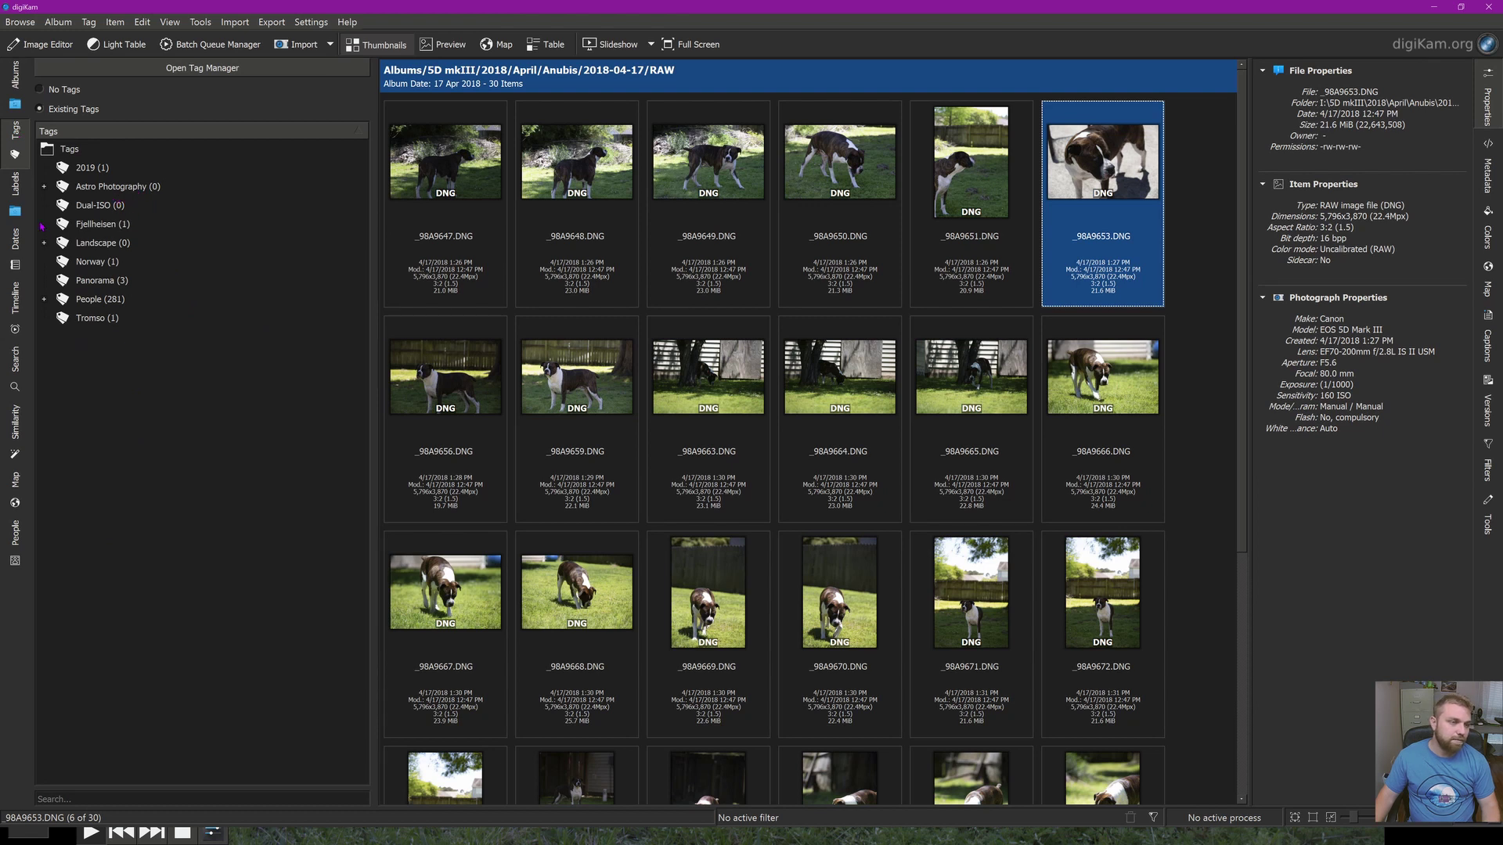
click(15, 185)
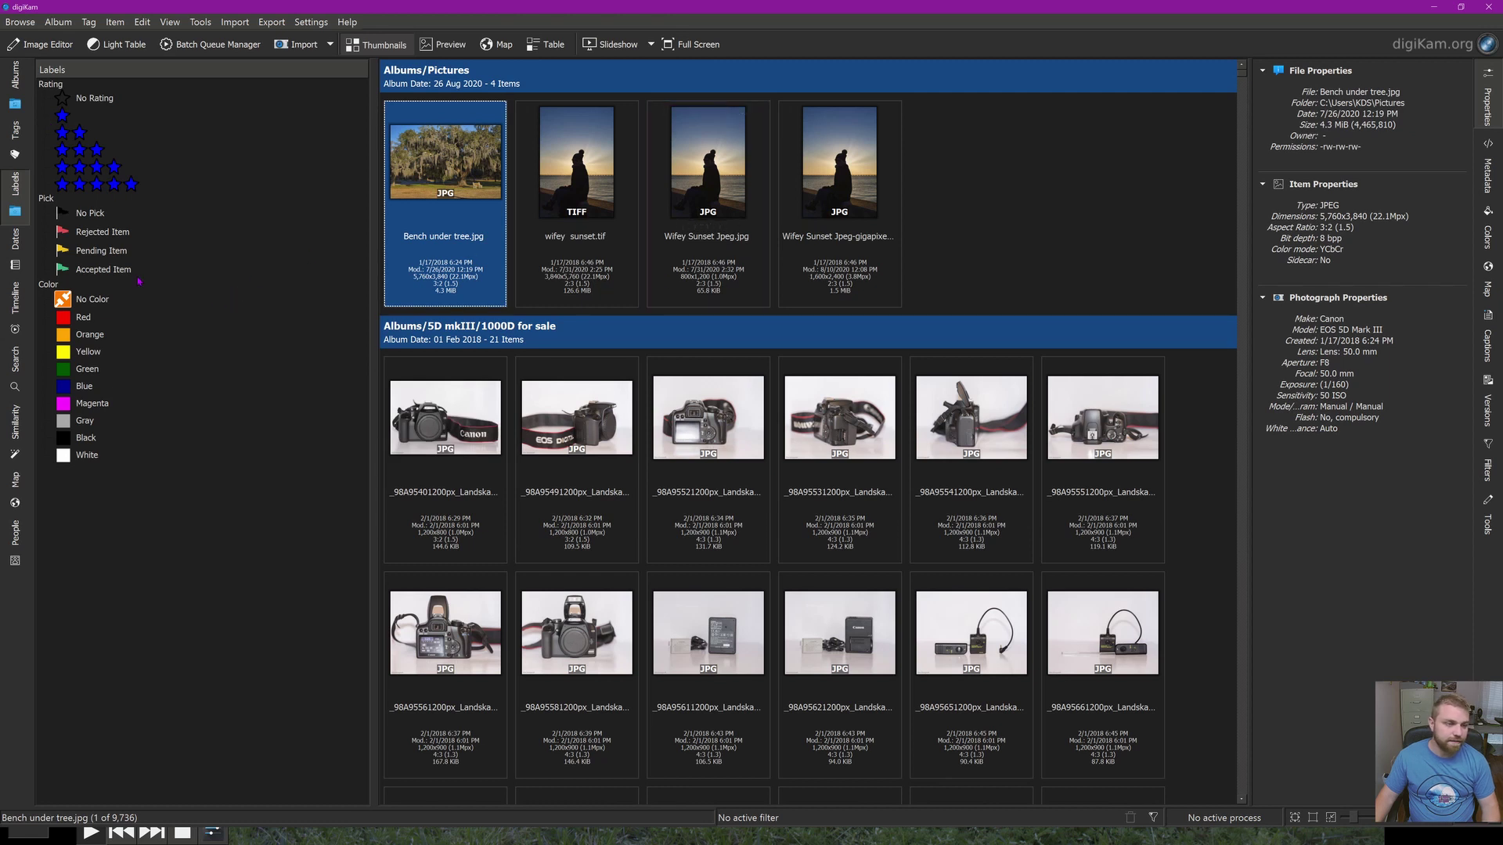
click(15, 239)
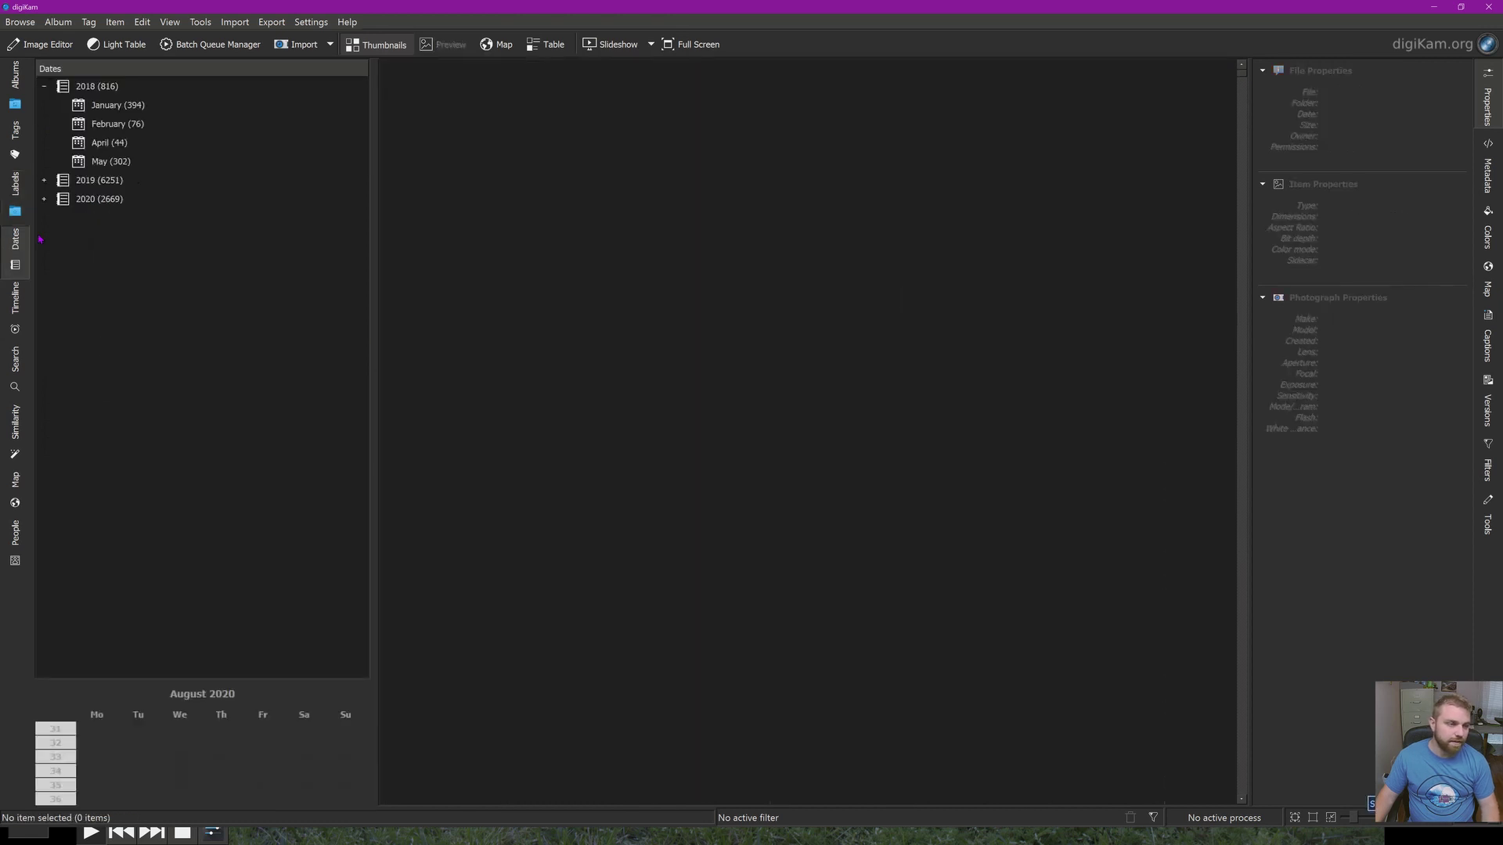
click(15, 301)
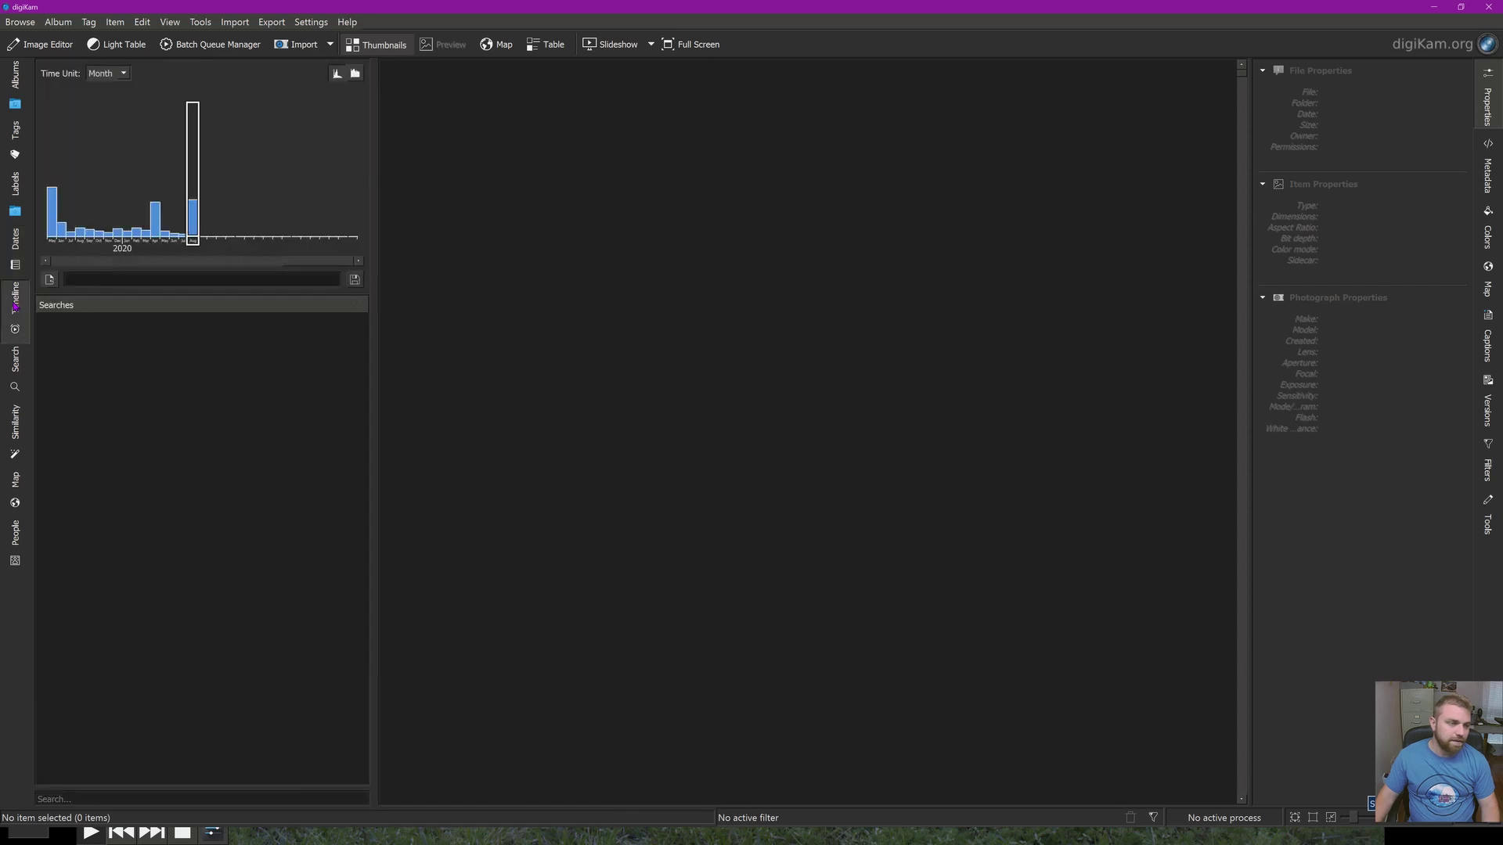
click(139, 238)
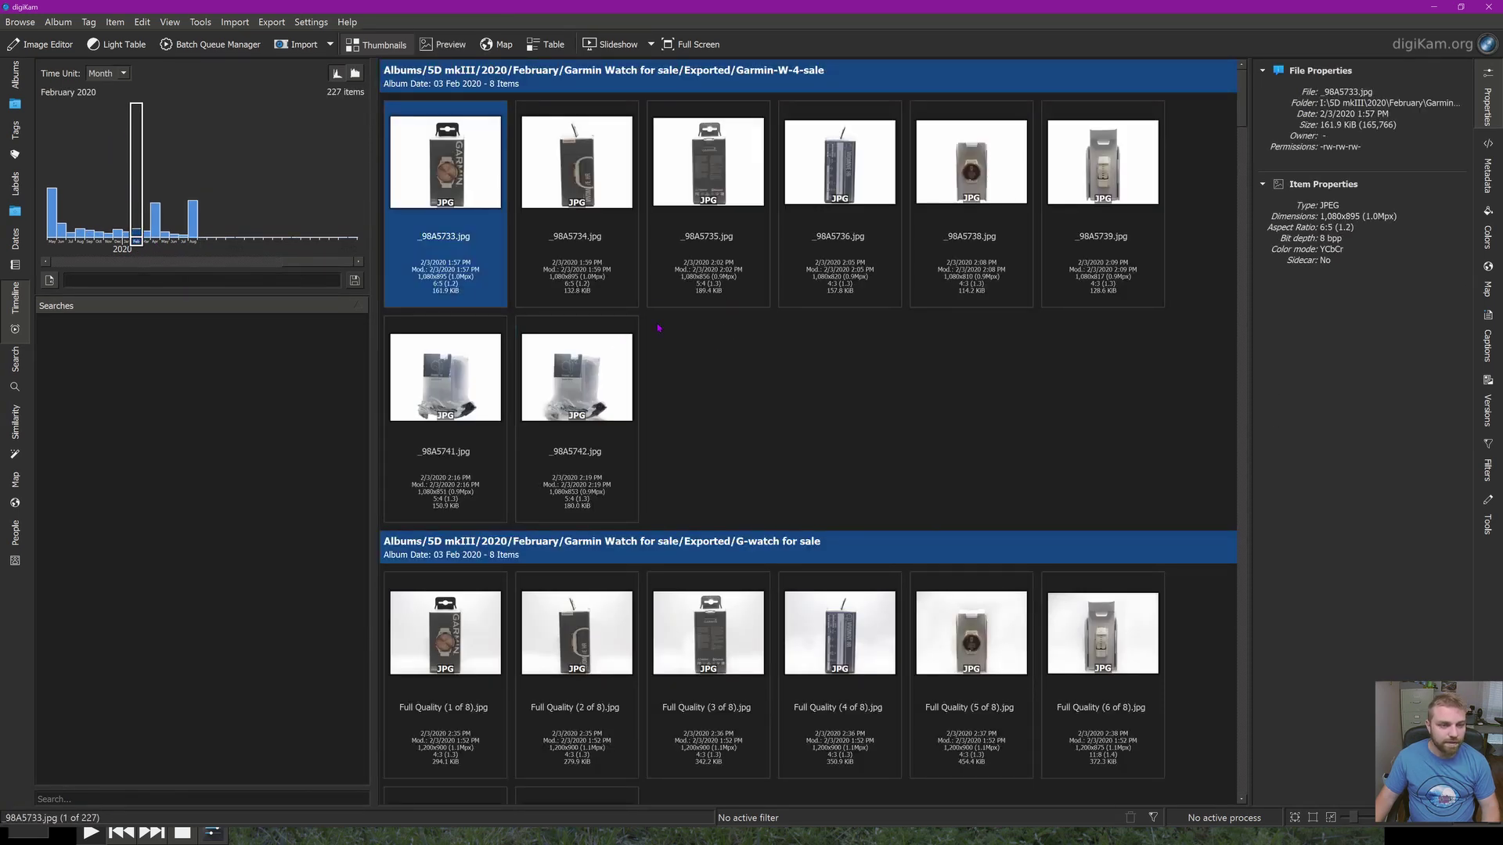
click(90, 239)
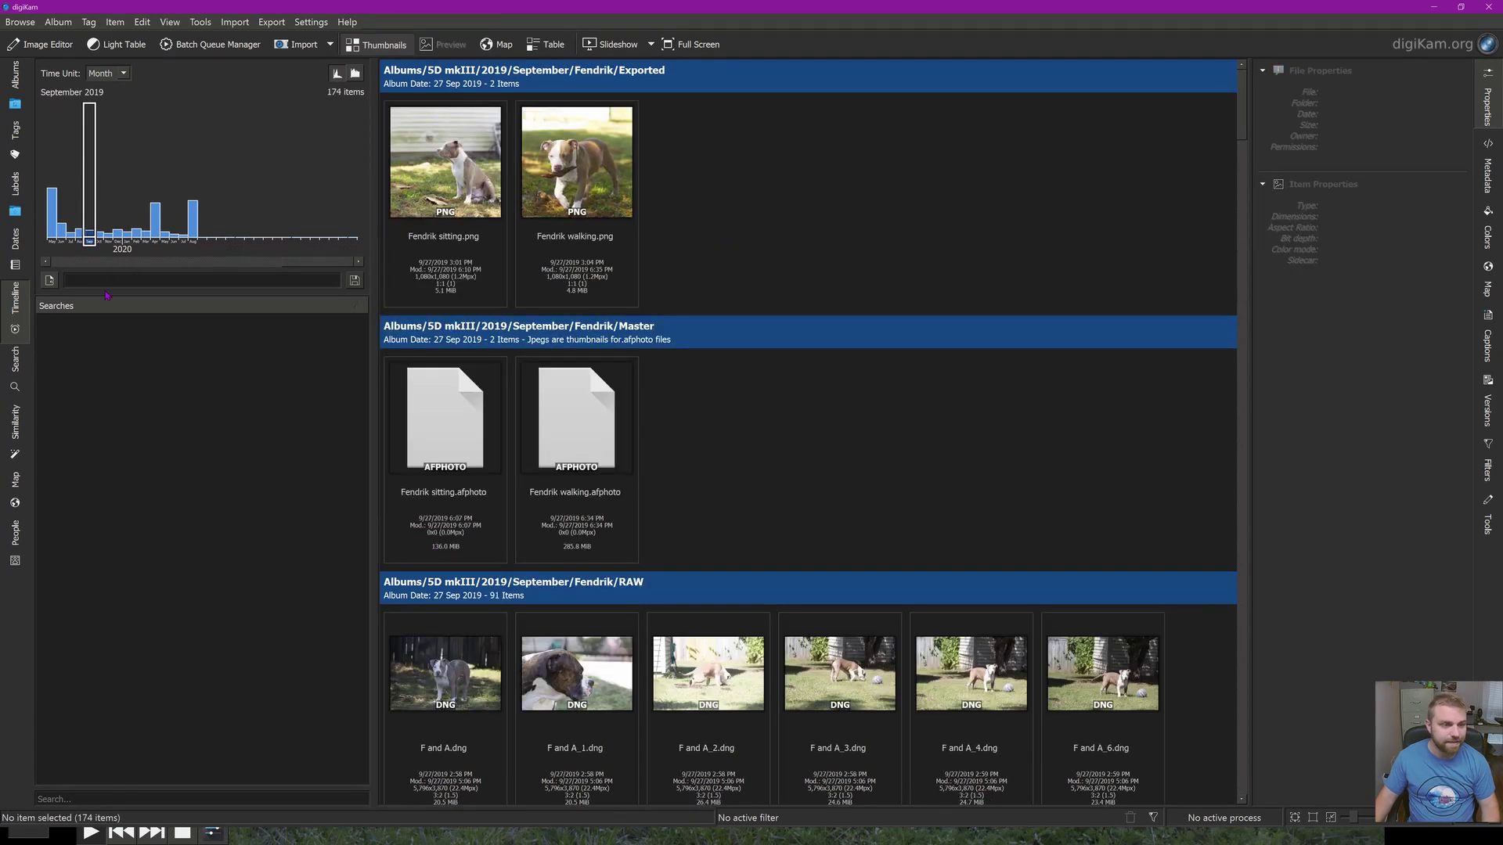
Run the 'january 2019' text search, then type 'jun' as a new query.
key(ctrl+f)
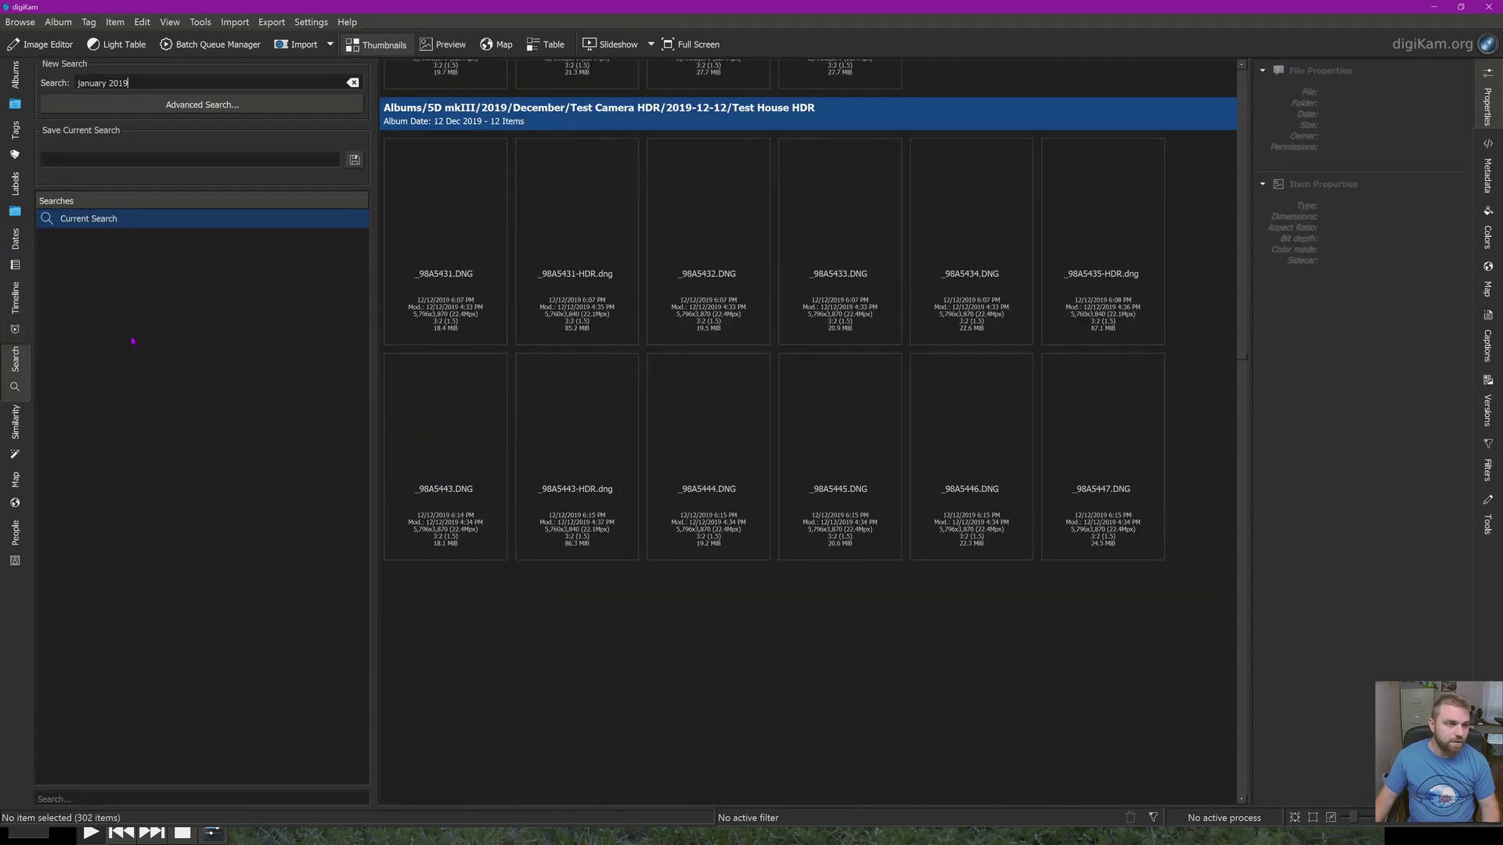
key(ctrl+f)
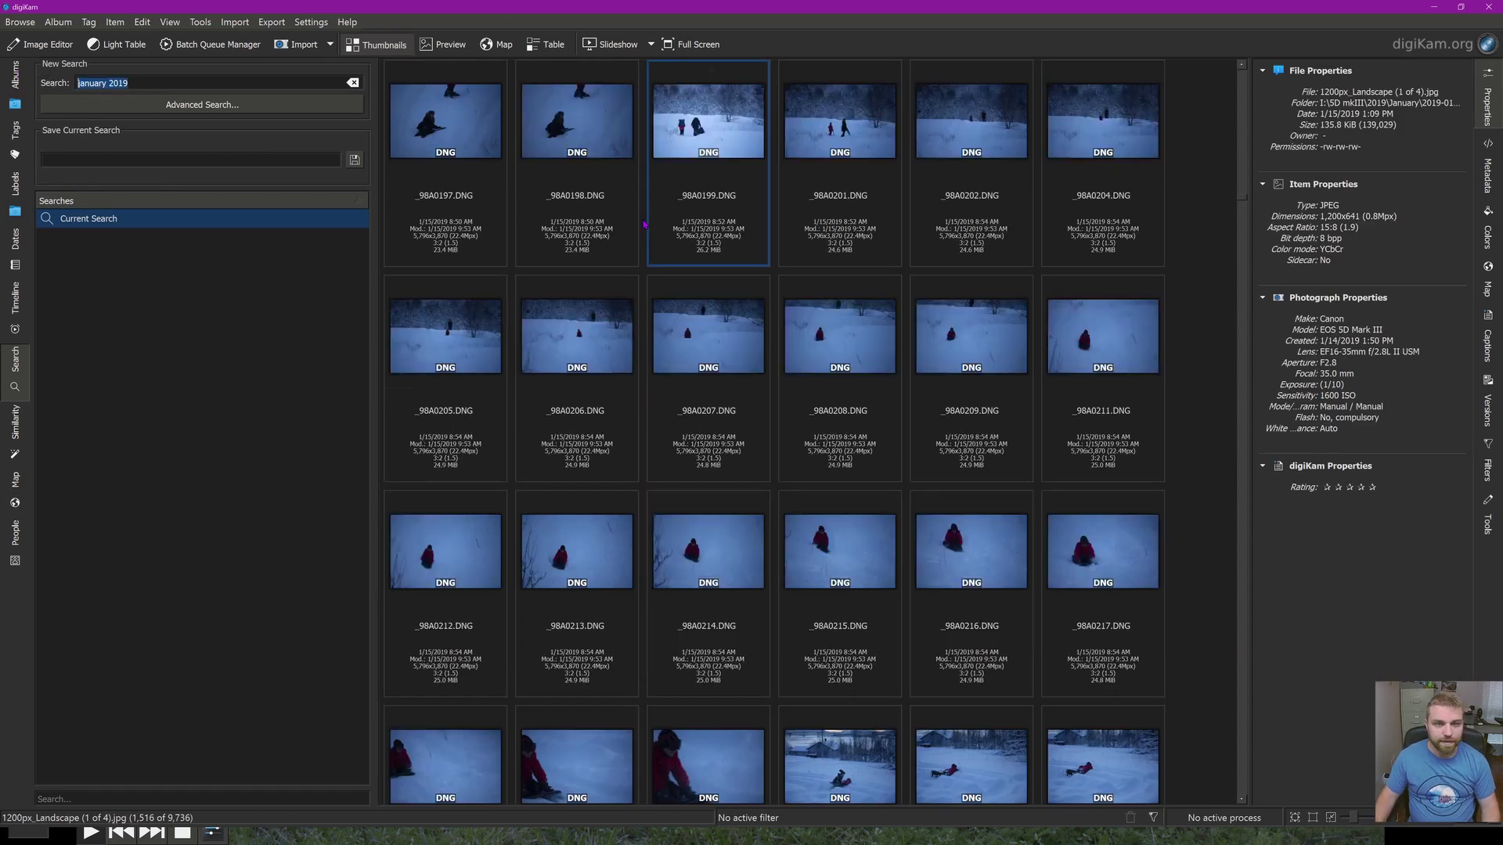
text(jun)
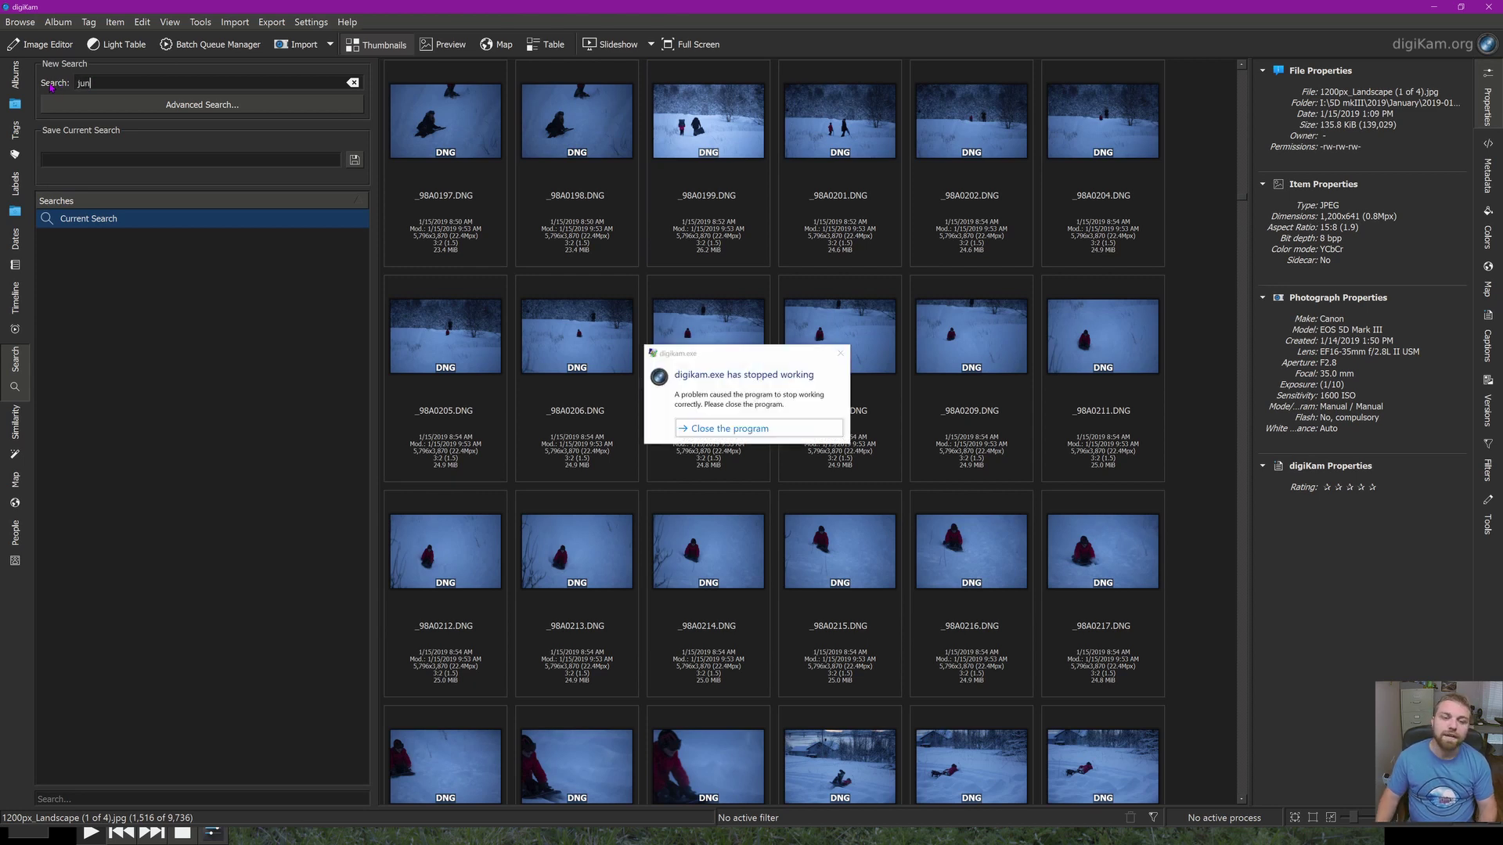
Close the crashed digiKam and relaunch it from the taskbar.
click(729, 430)
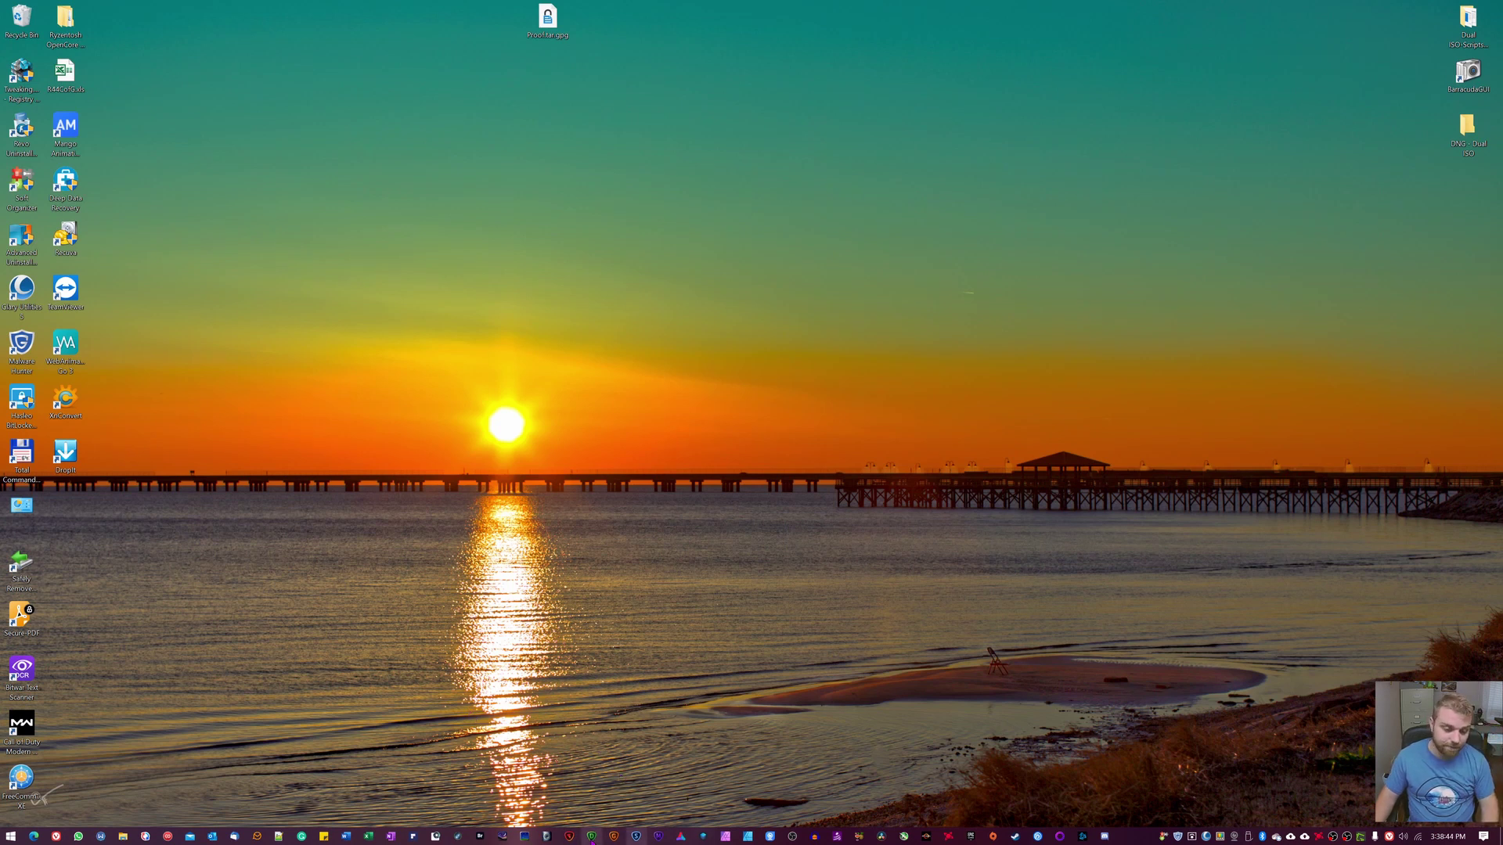
click(459, 836)
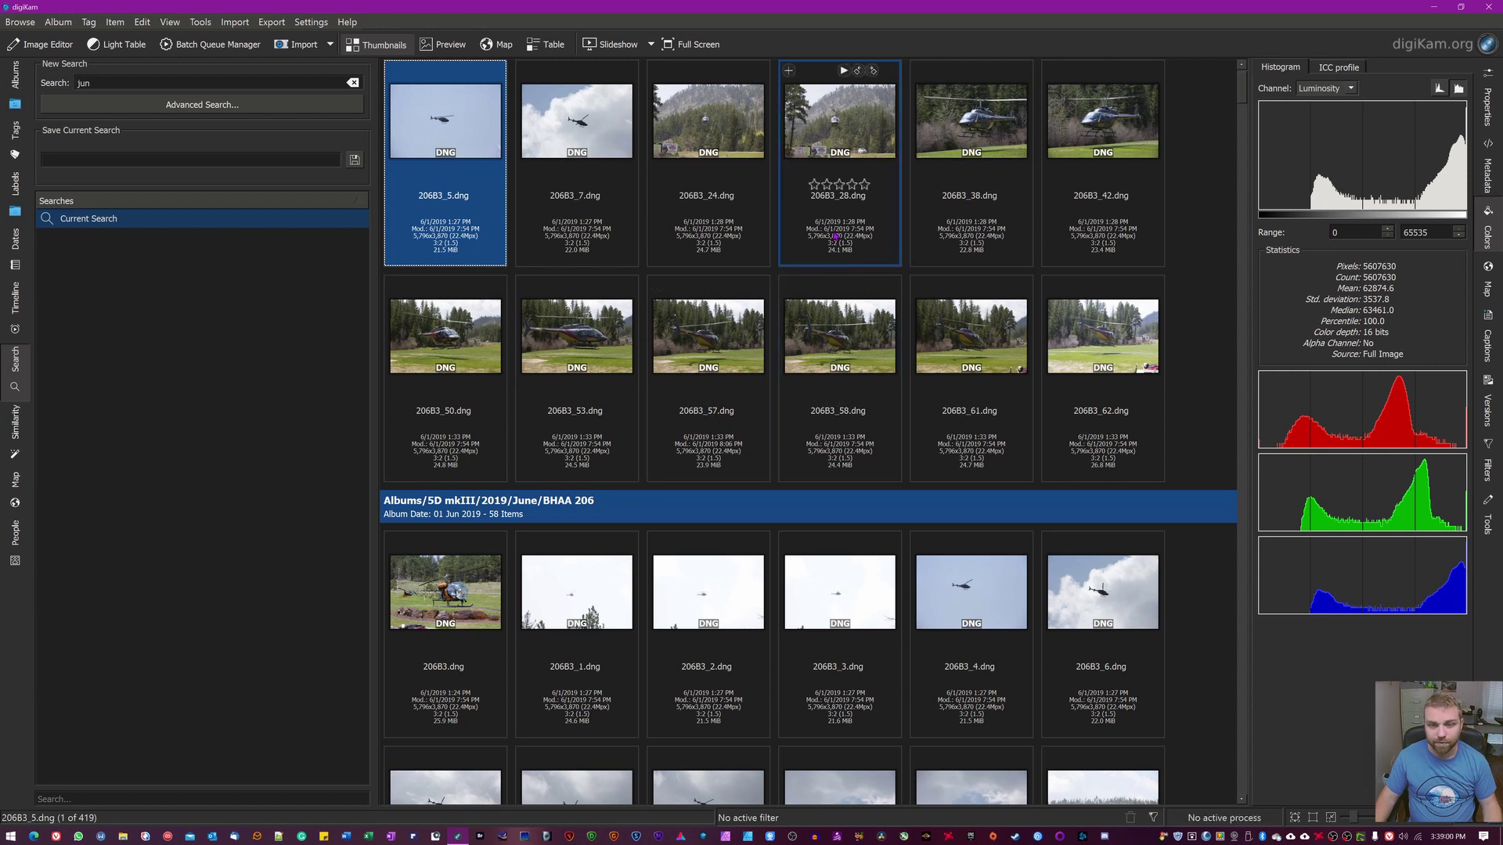
Scroll the 'jun' results, then open the Similarity search for duplicate images.
scroll(861, 474, down, 15)
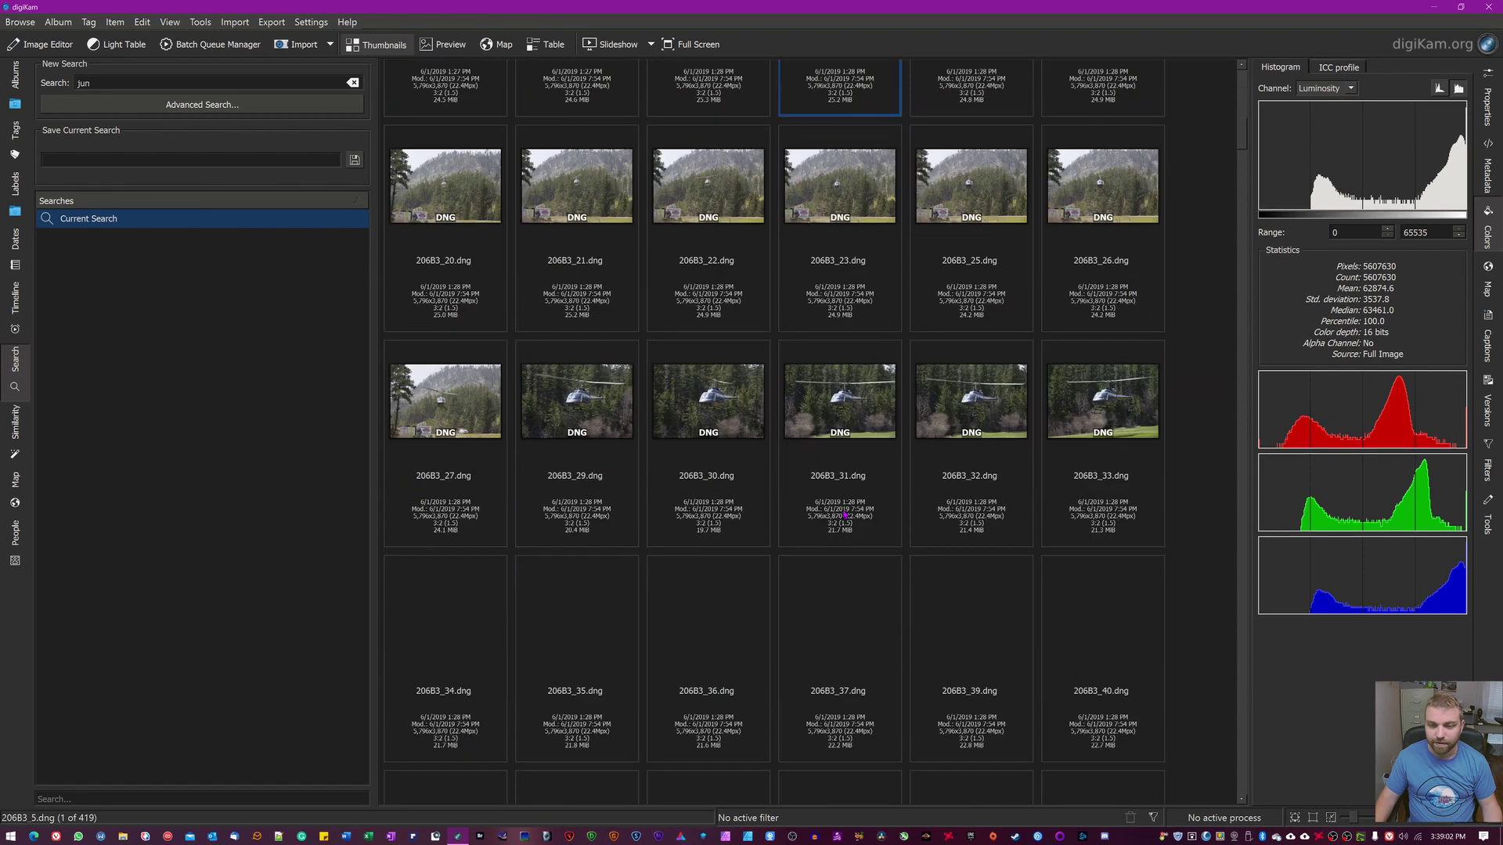
scroll(851, 514, down, 15)
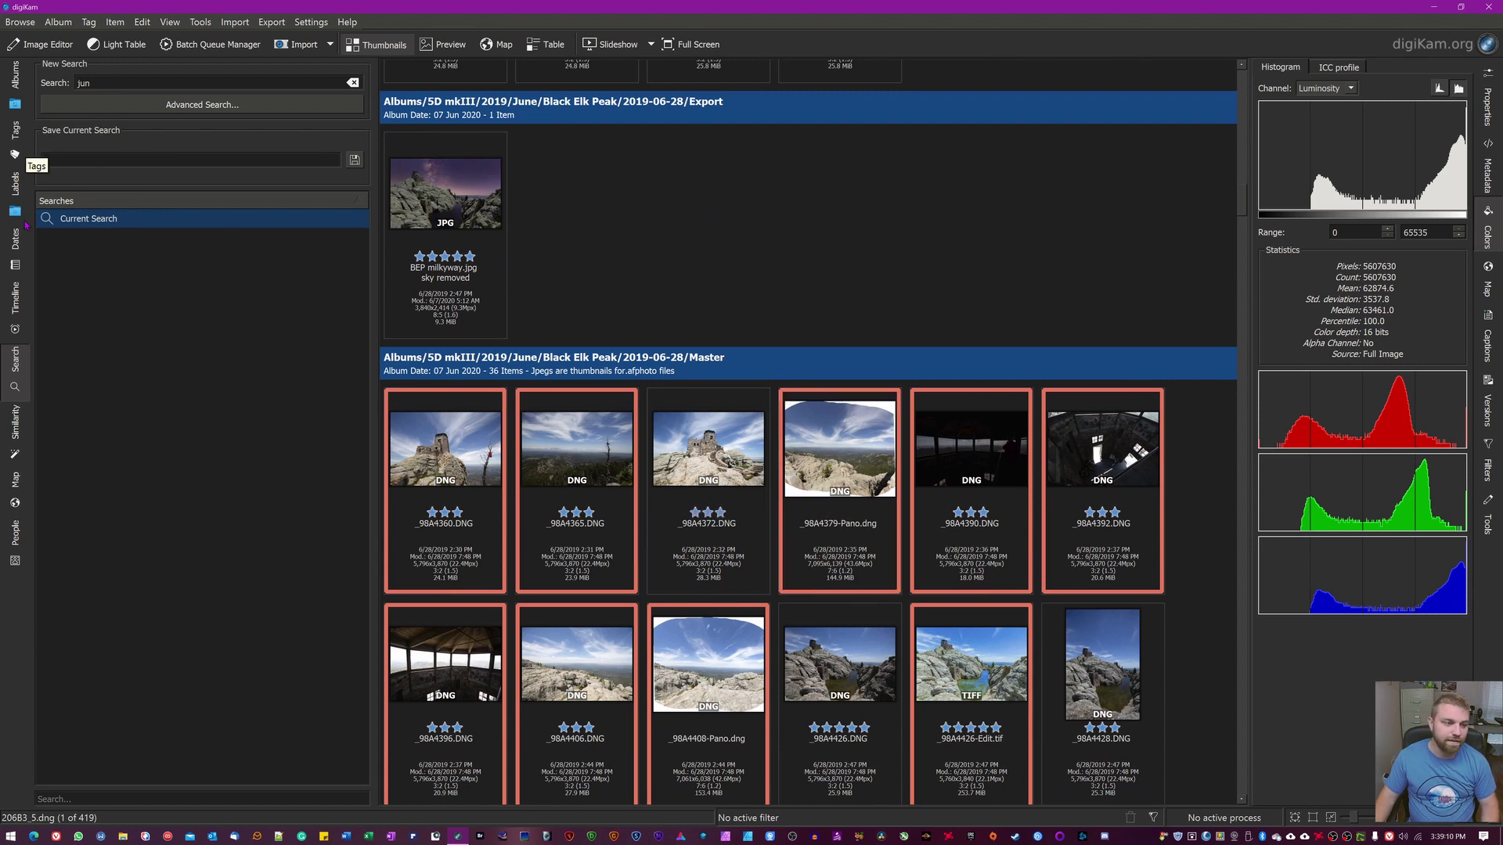
click(15, 434)
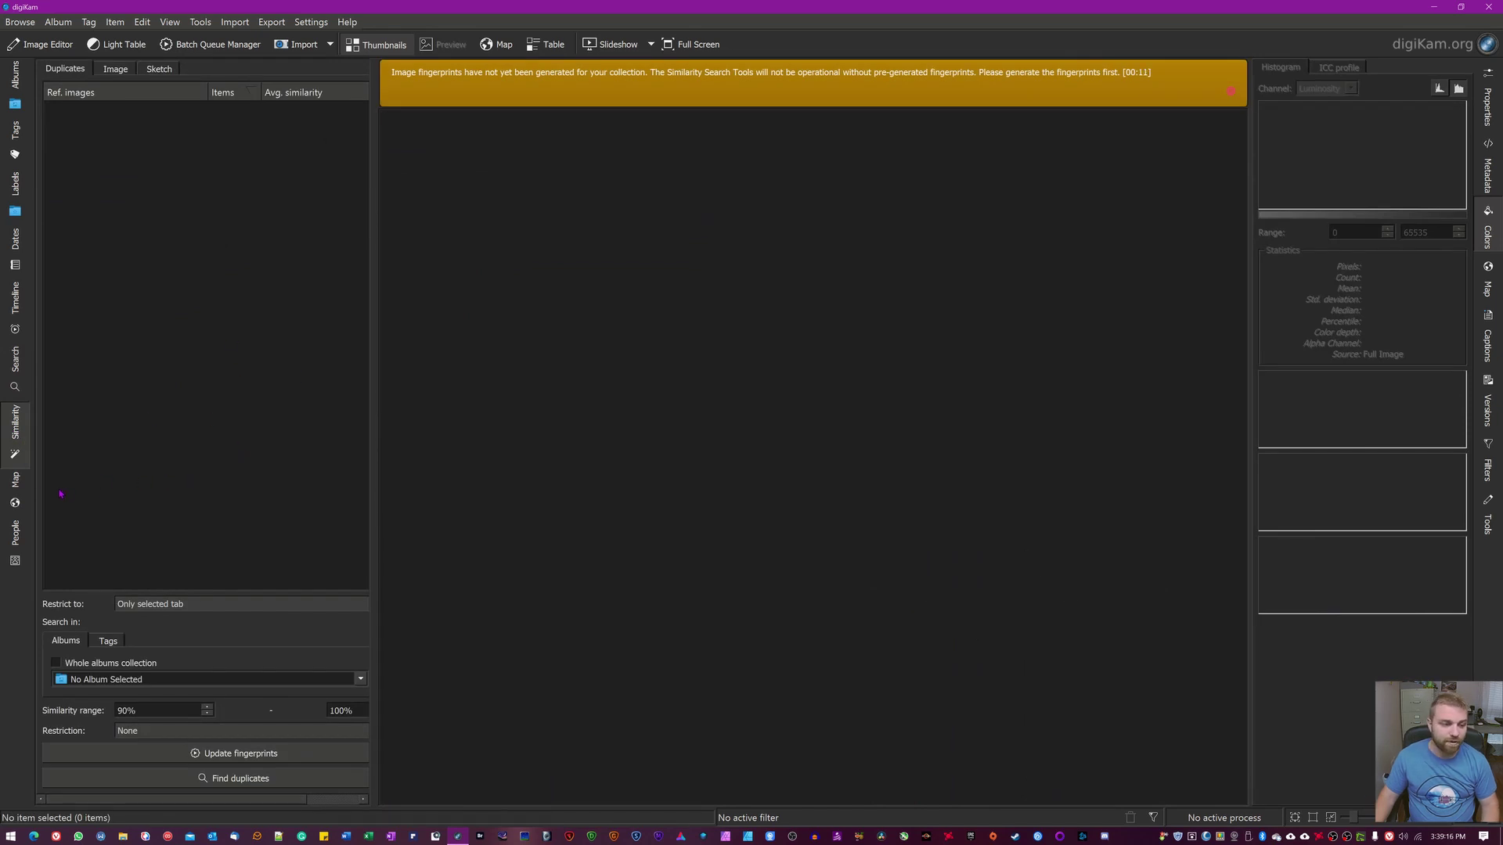
Check the Map view of geotagged photos, then browse the People view's face tags.
click(16, 489)
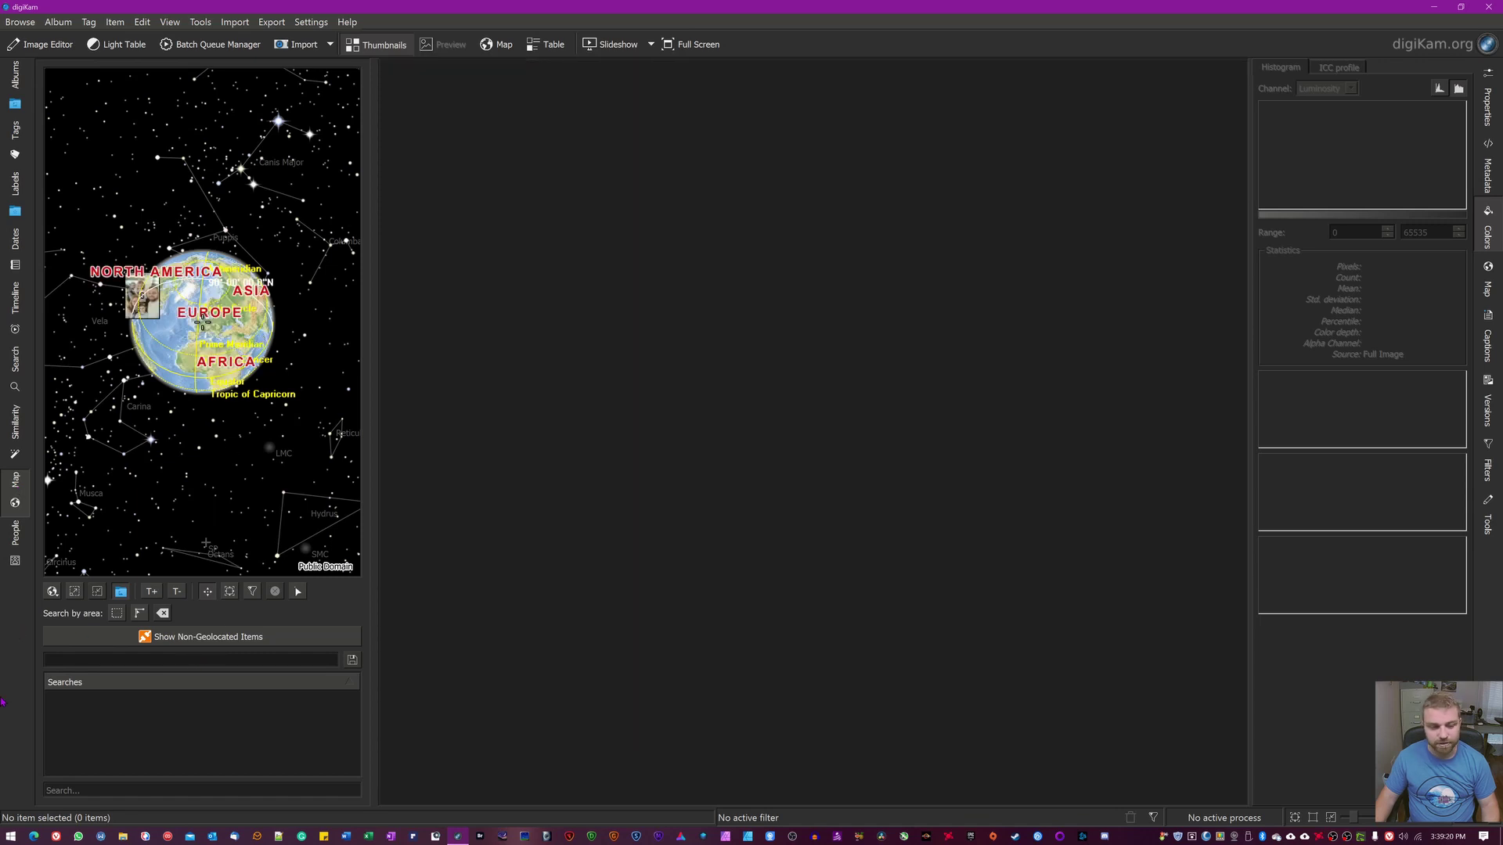
click(16, 535)
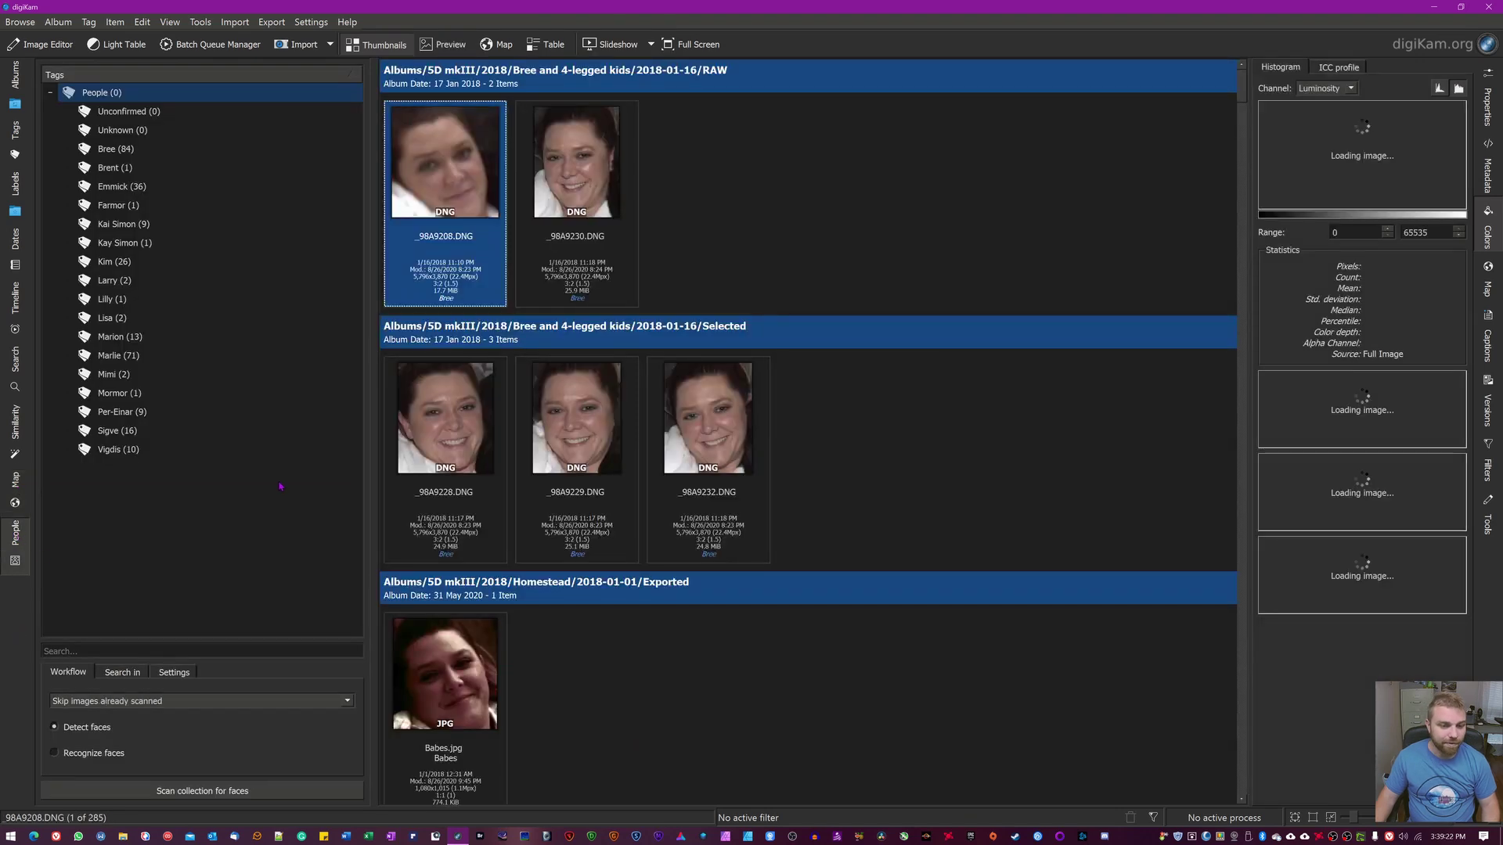
scroll(451, 425, down, 2)
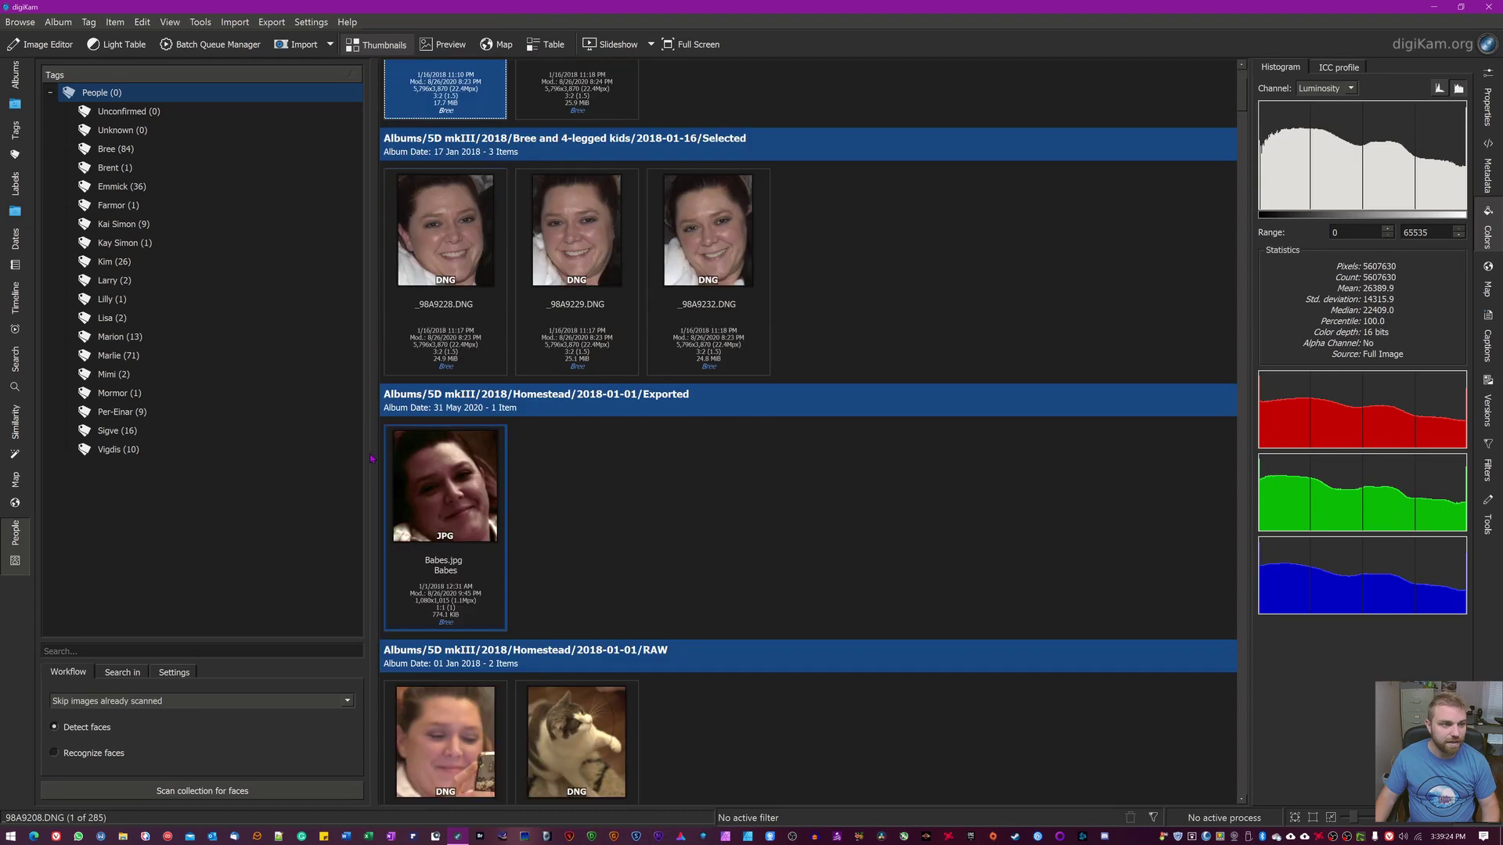
scroll(659, 524, down, 5)
scroll(659, 524, up, 5)
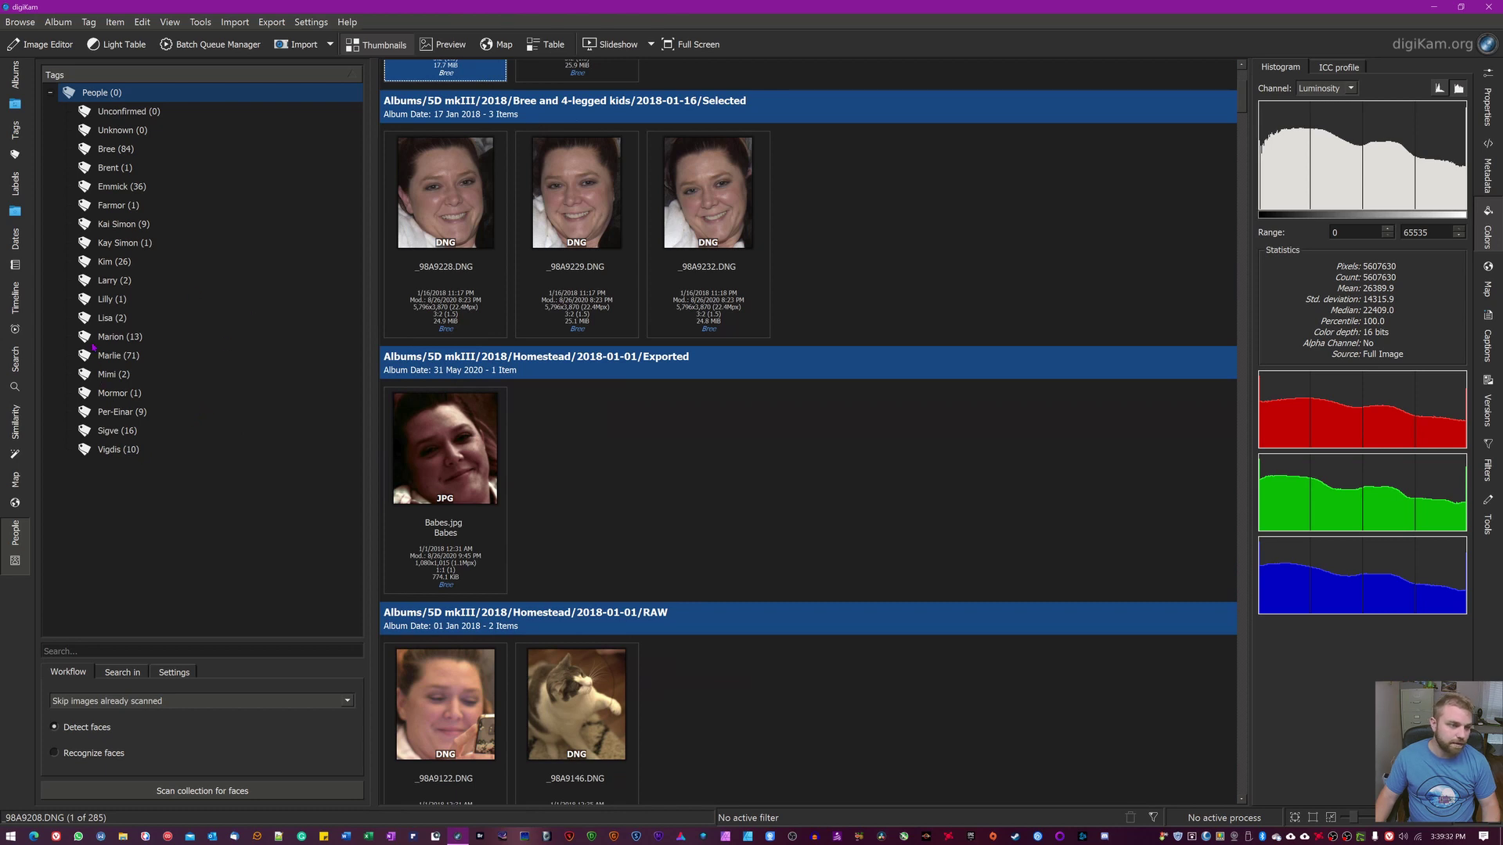
Display the 26 photos of one tagged person, then go back to the album folders.
click(111, 261)
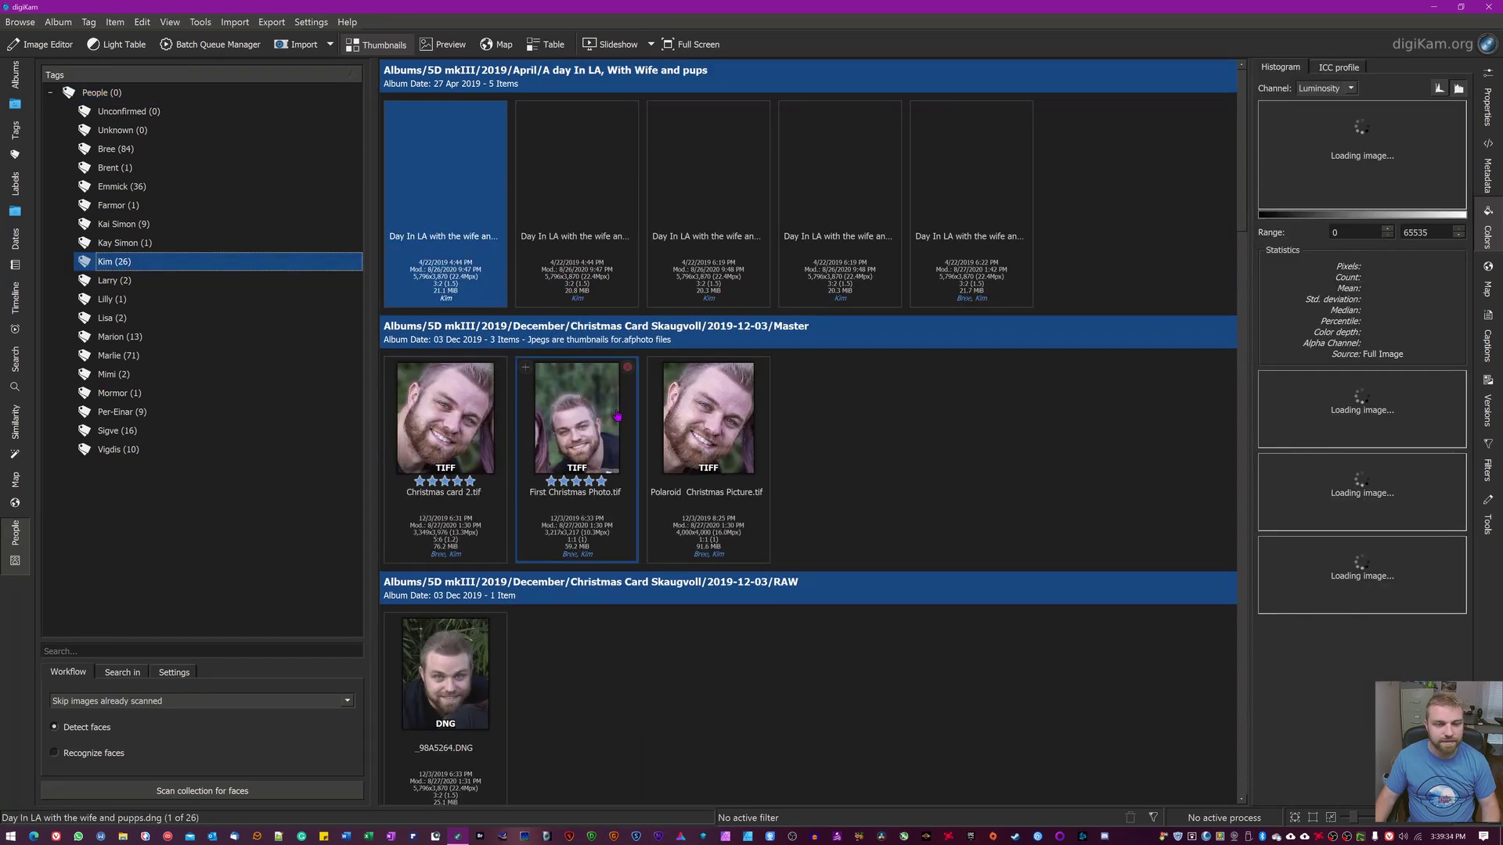
scroll(798, 513, down, 3)
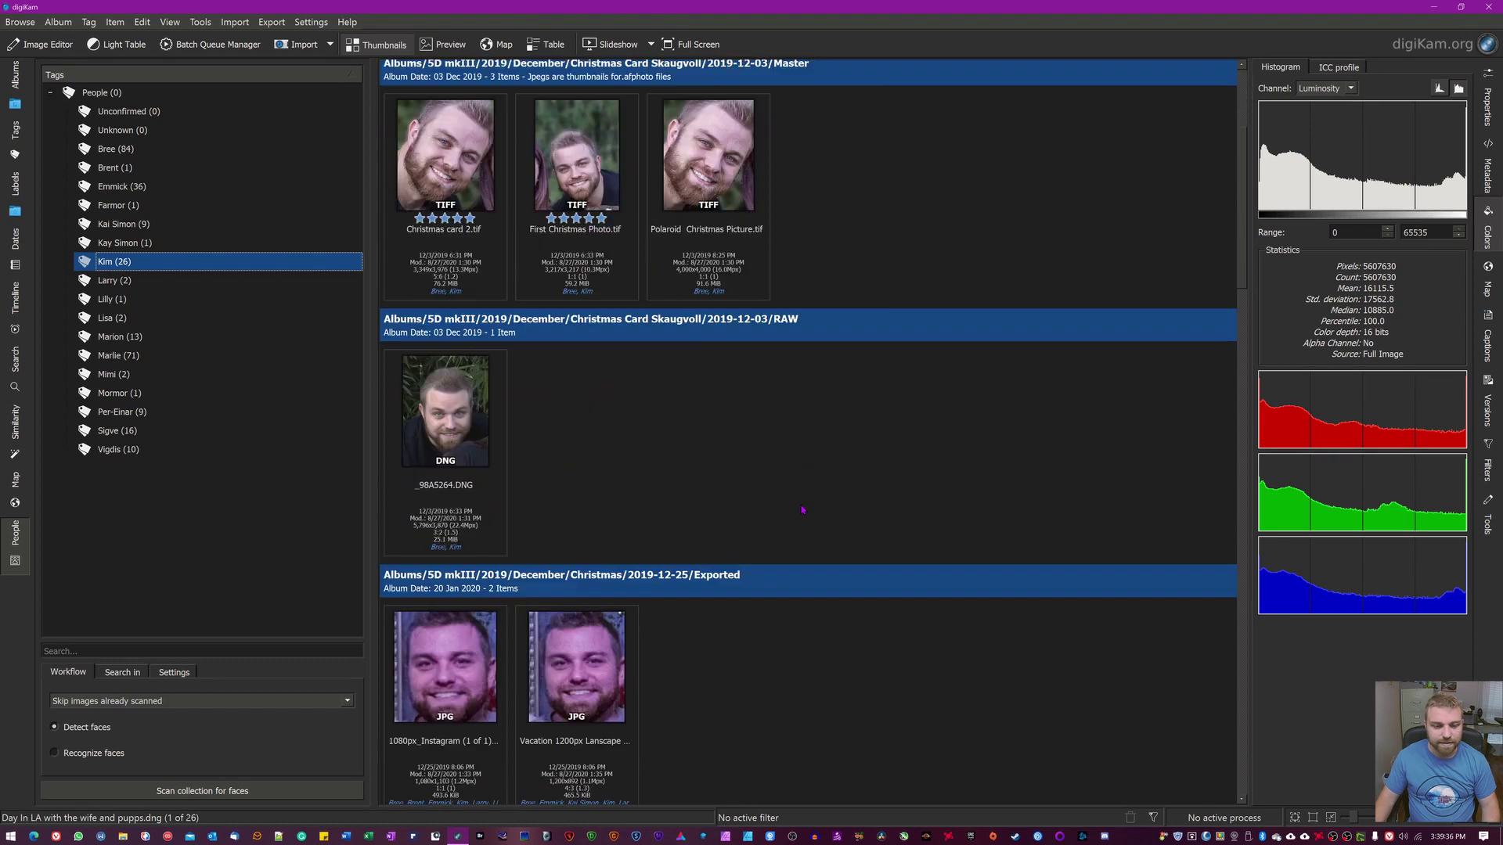
scroll(807, 509, up, 3)
scroll(807, 510, up, 1)
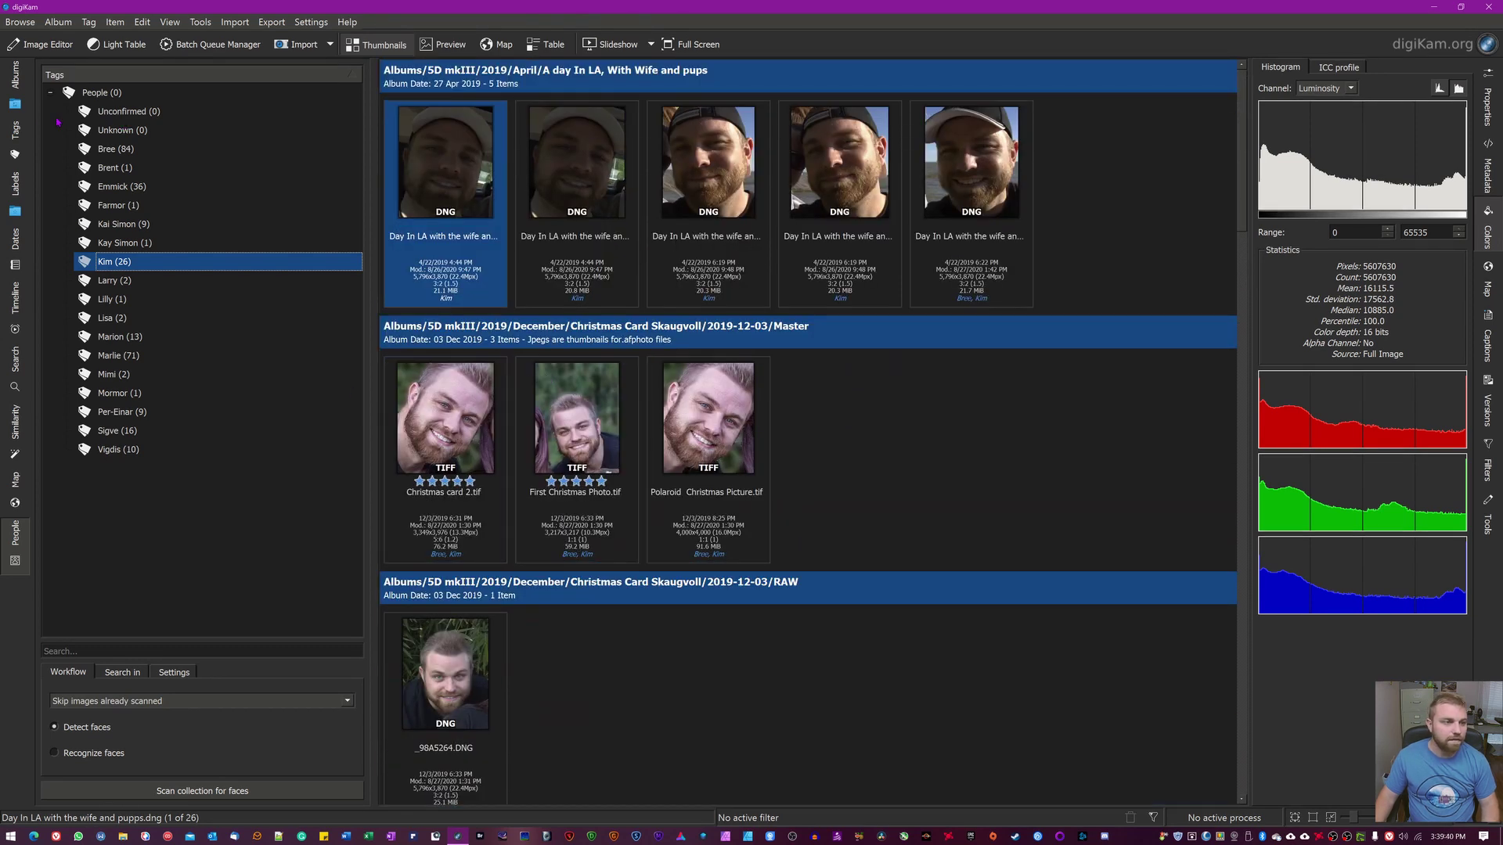
click(11, 72)
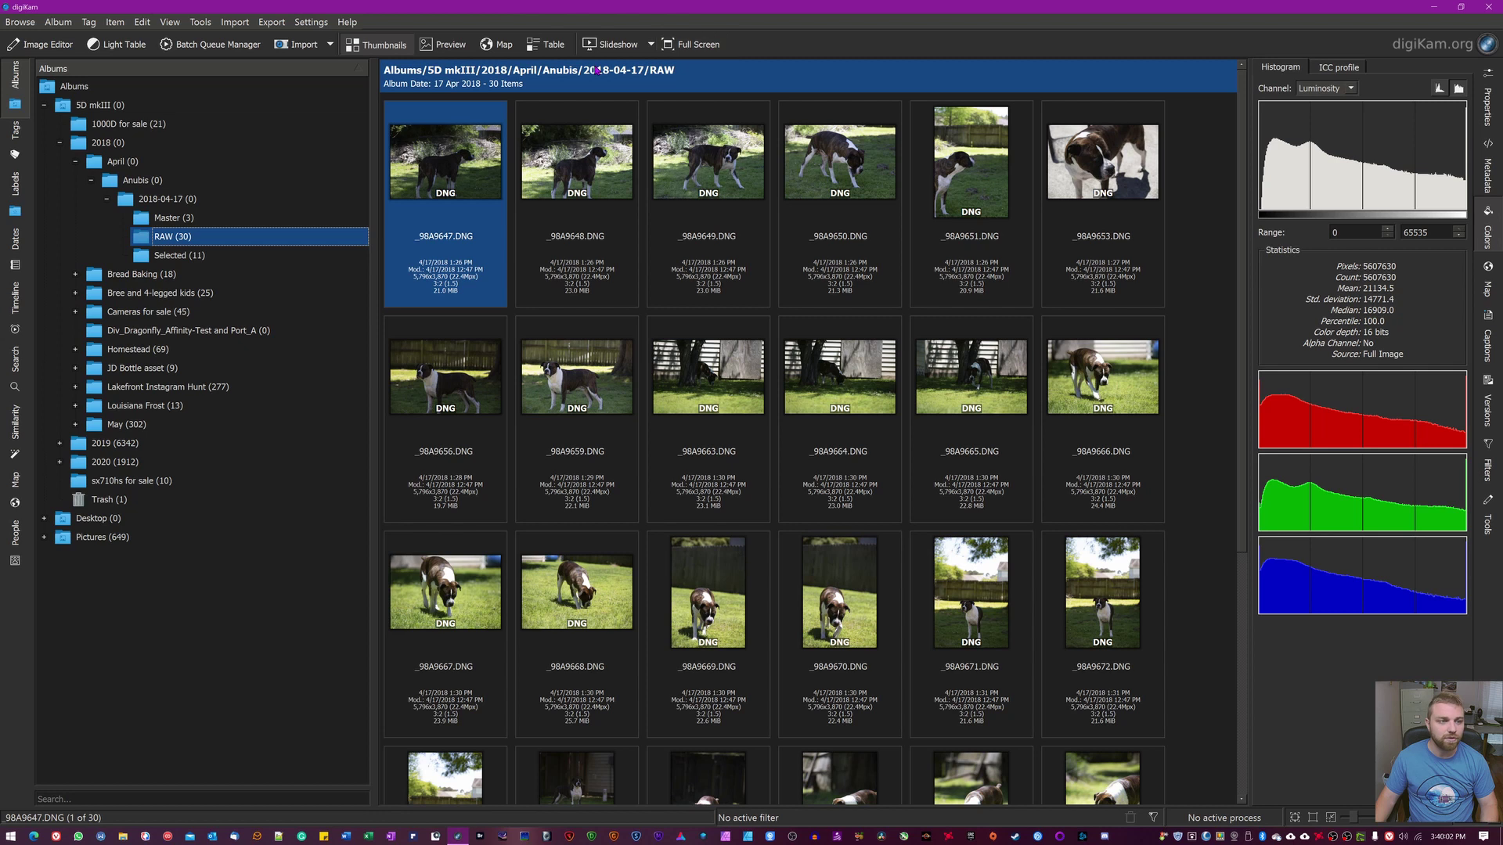
Open _98A9647.DNG, the first RAW album dog photo, in the Image Editor.
mouse_move(422, 203)
click(471, 172)
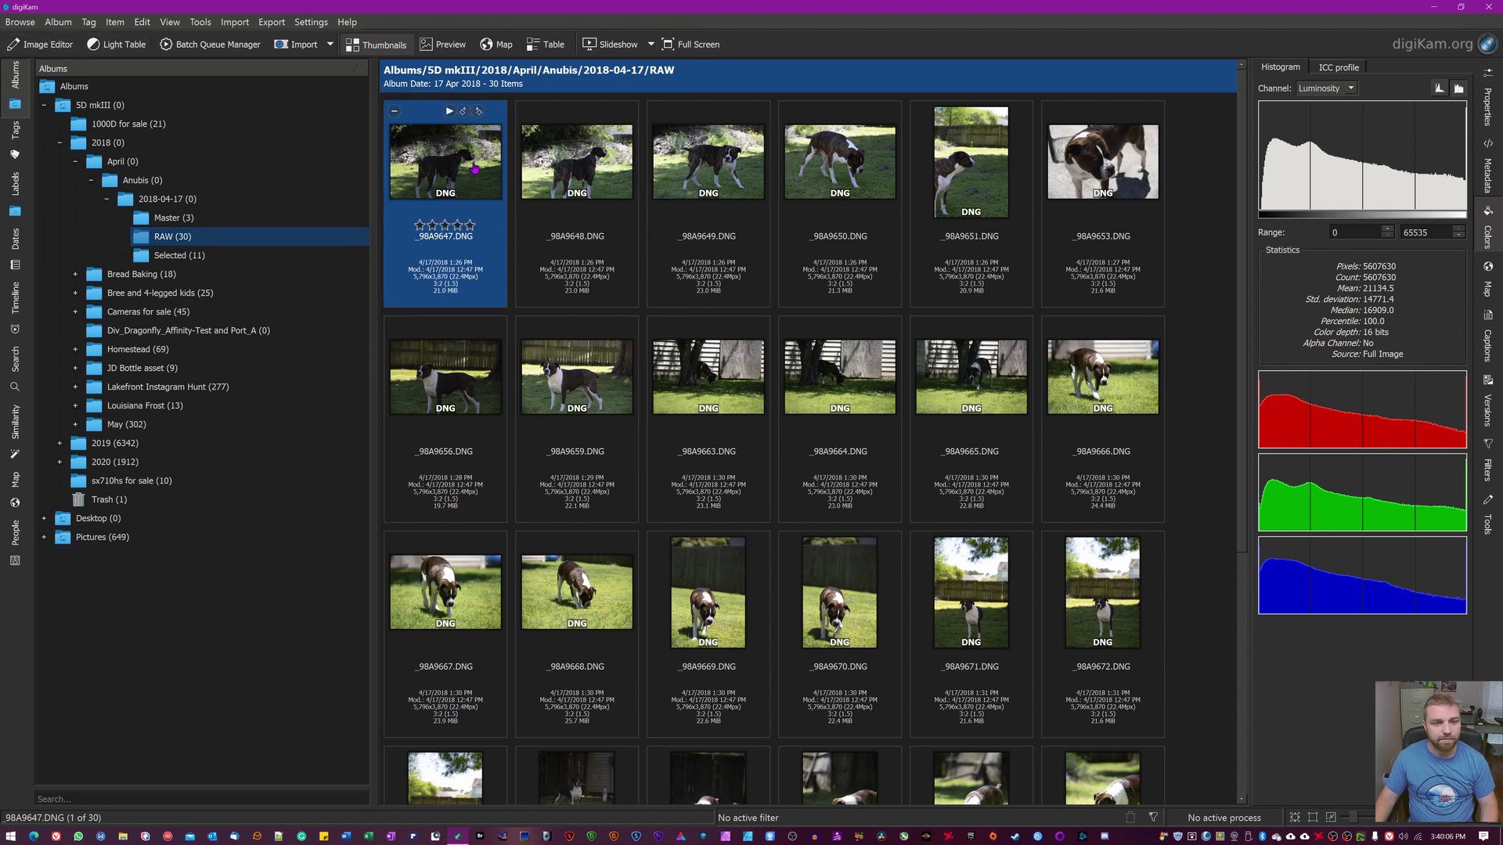
click(41, 44)
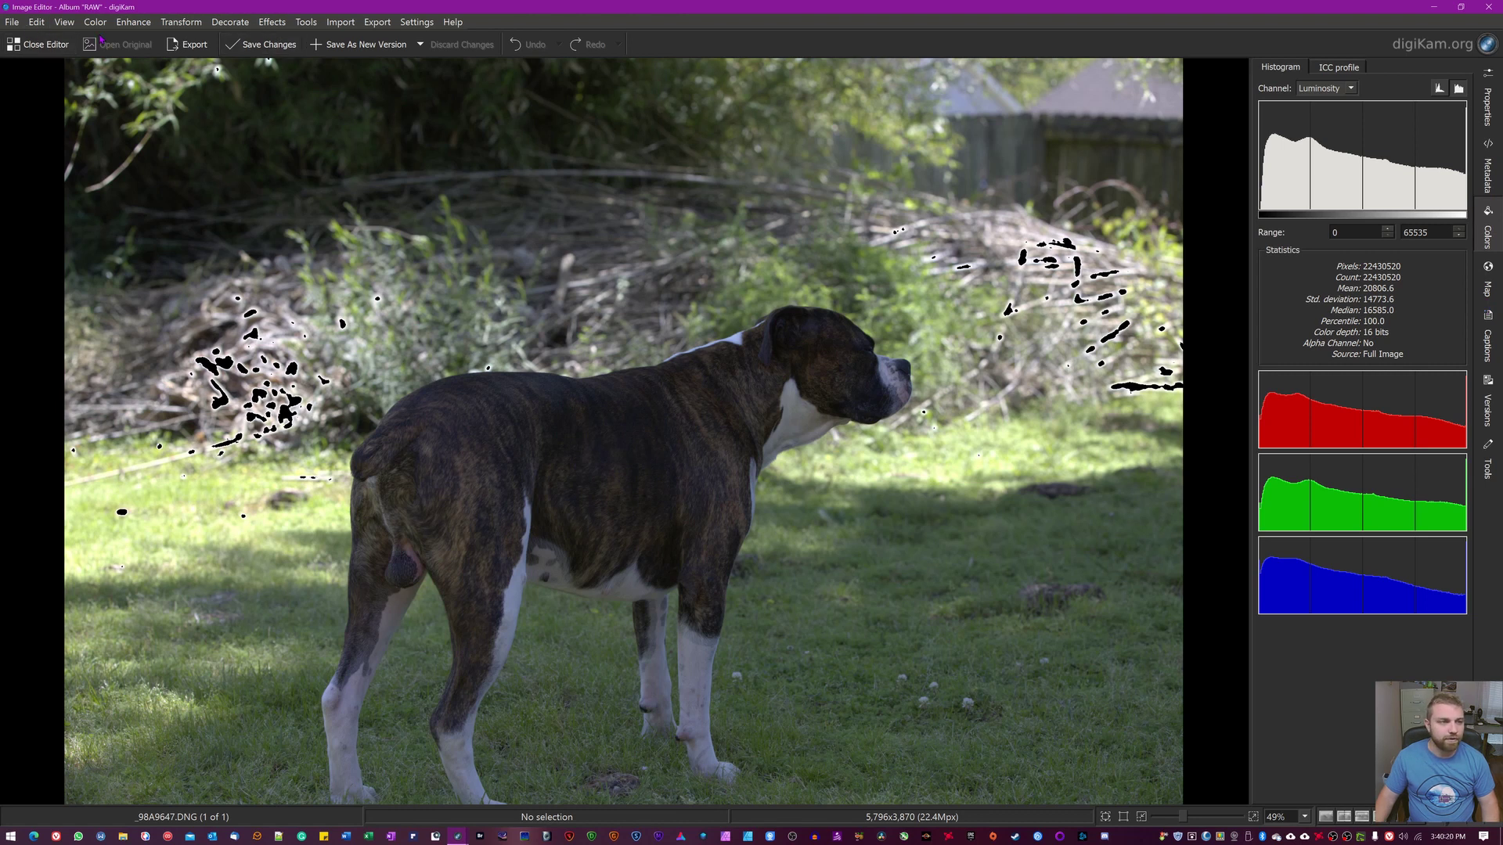
Apply Brightness/Contrast/Gamma with brightness -16, contrast 6, gamma 1.25, using the over-exposure warning.
click(96, 23)
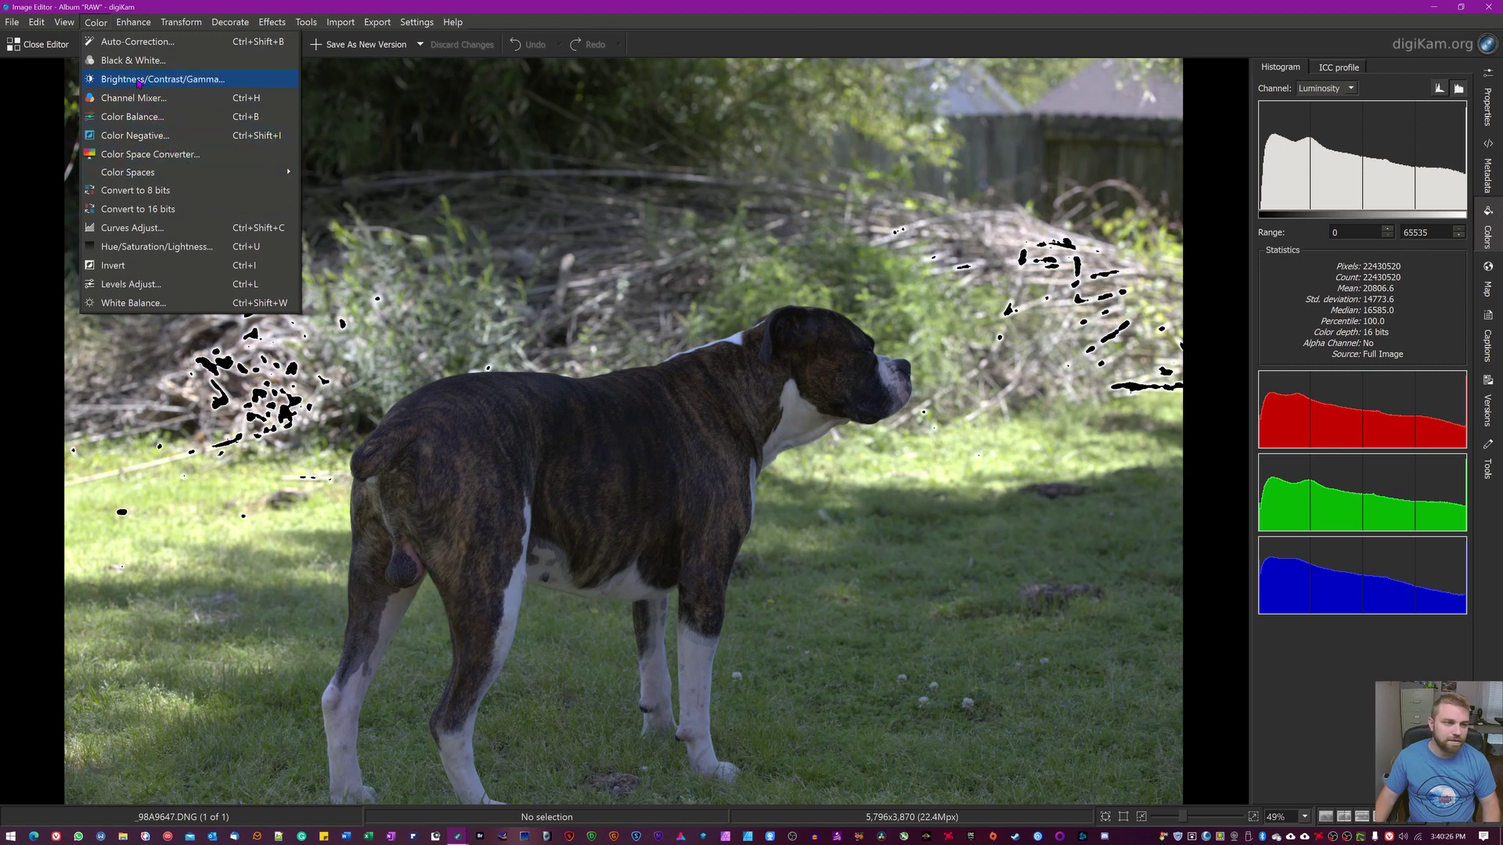
click(146, 82)
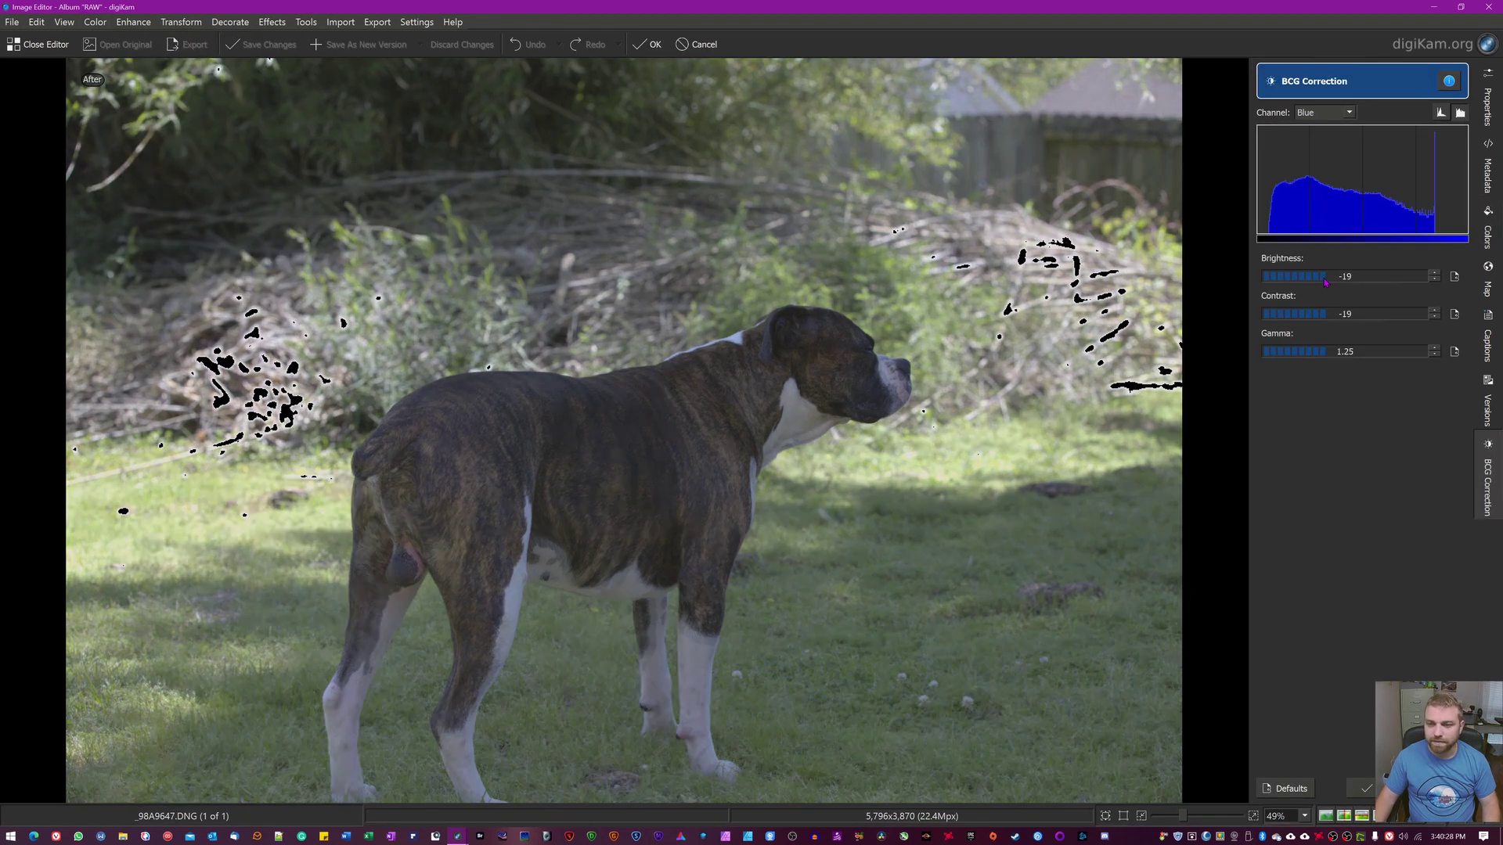
scroll(1325, 278, down, 2)
drag(1335, 319, 1350, 321)
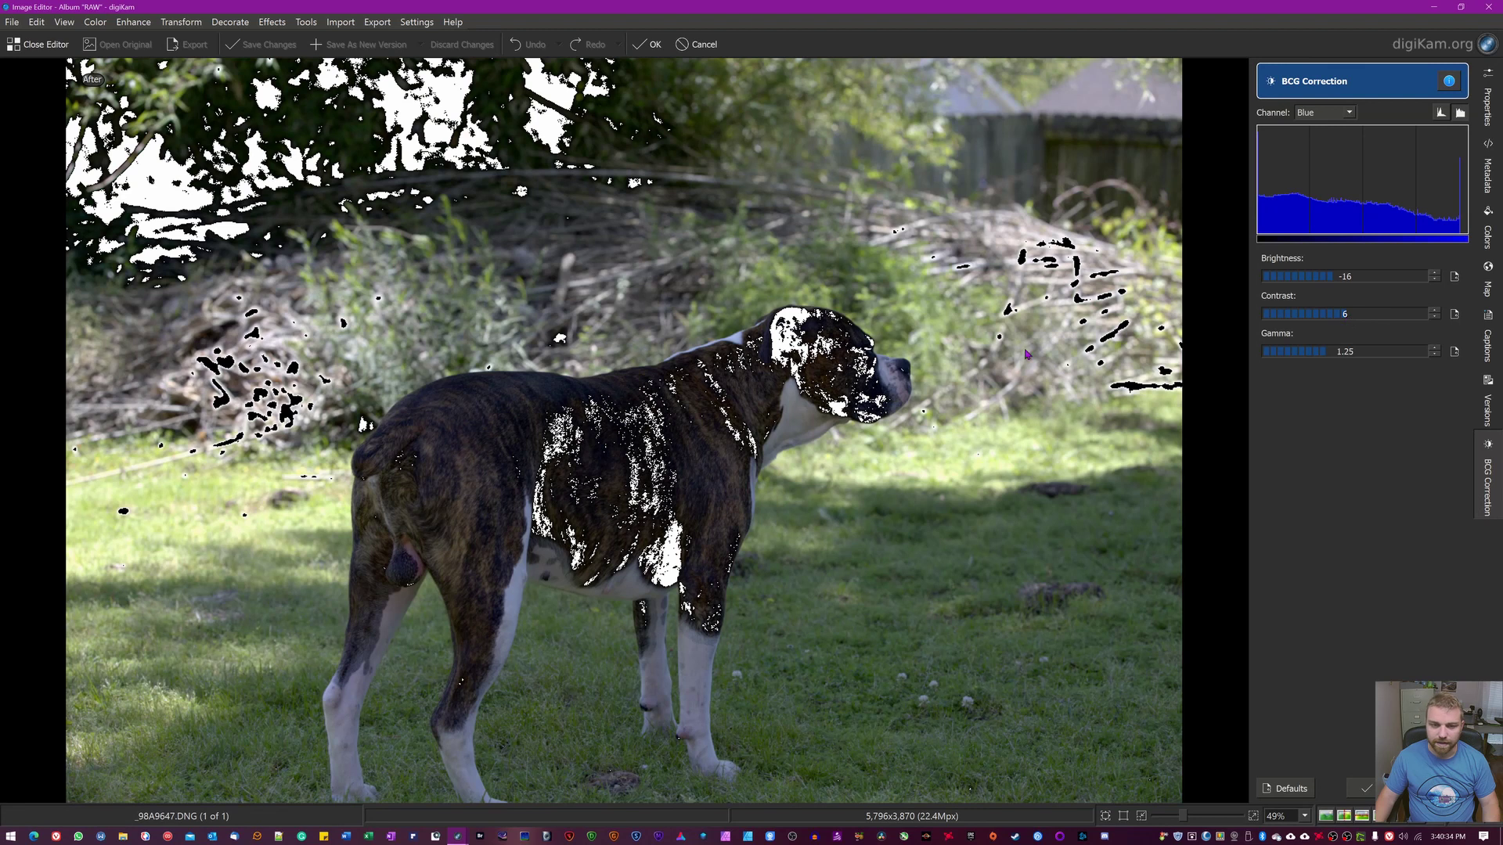
mouse_move(789, 368)
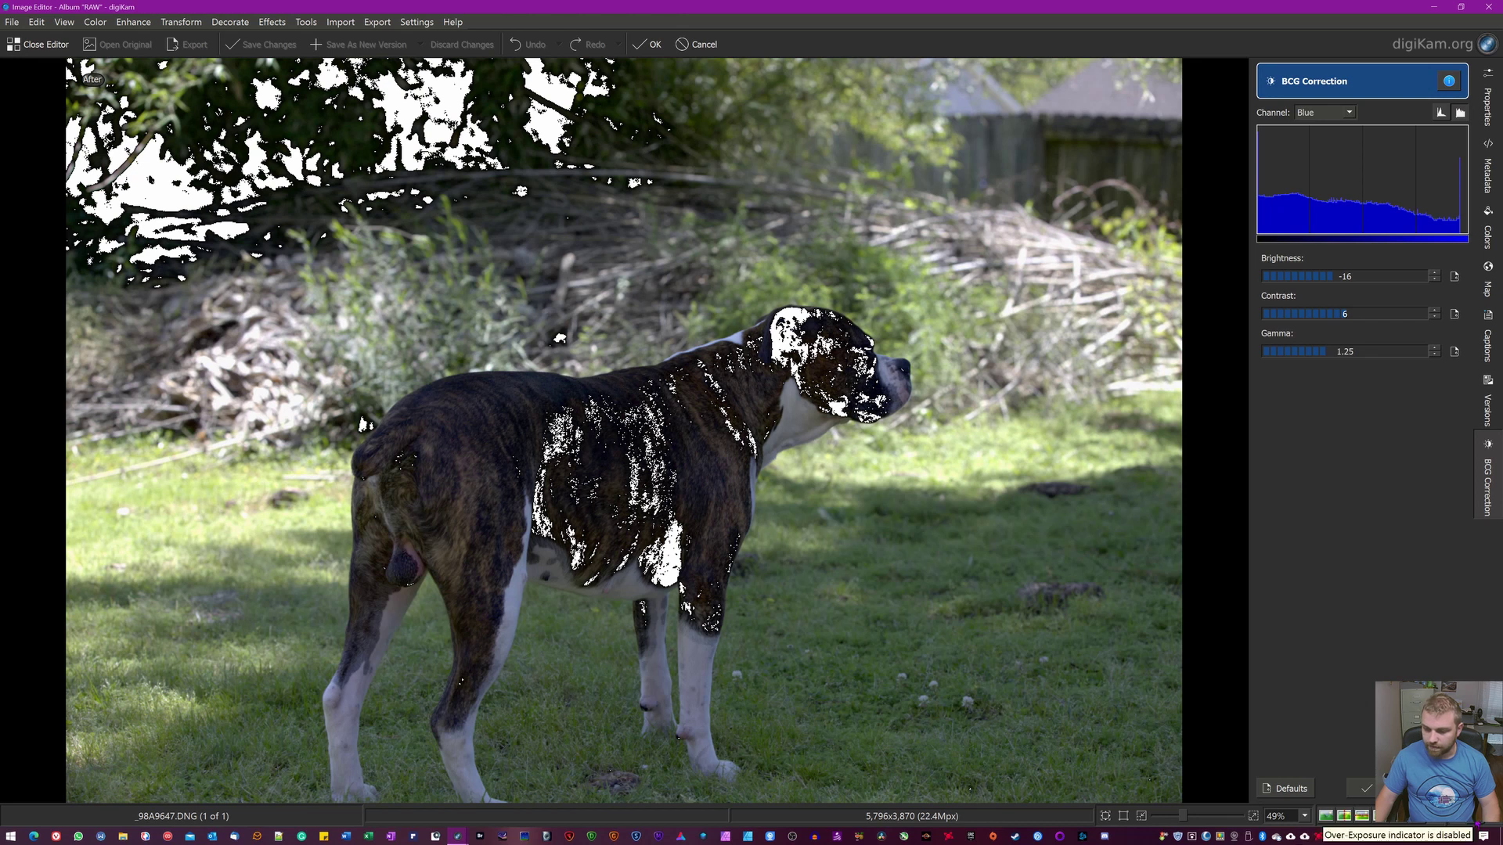
click(1344, 816)
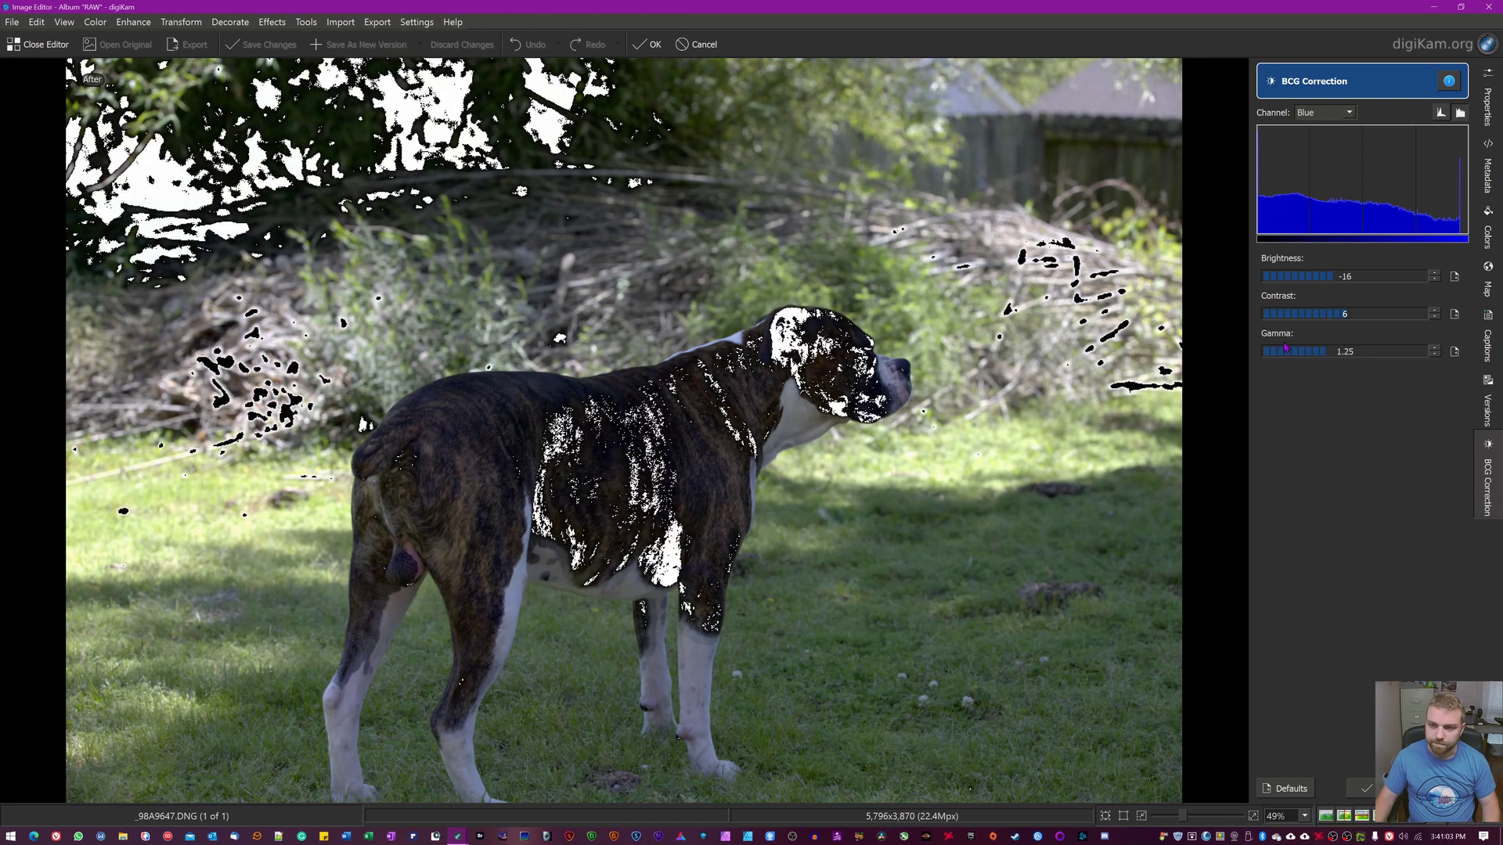
mouse_move(798, 427)
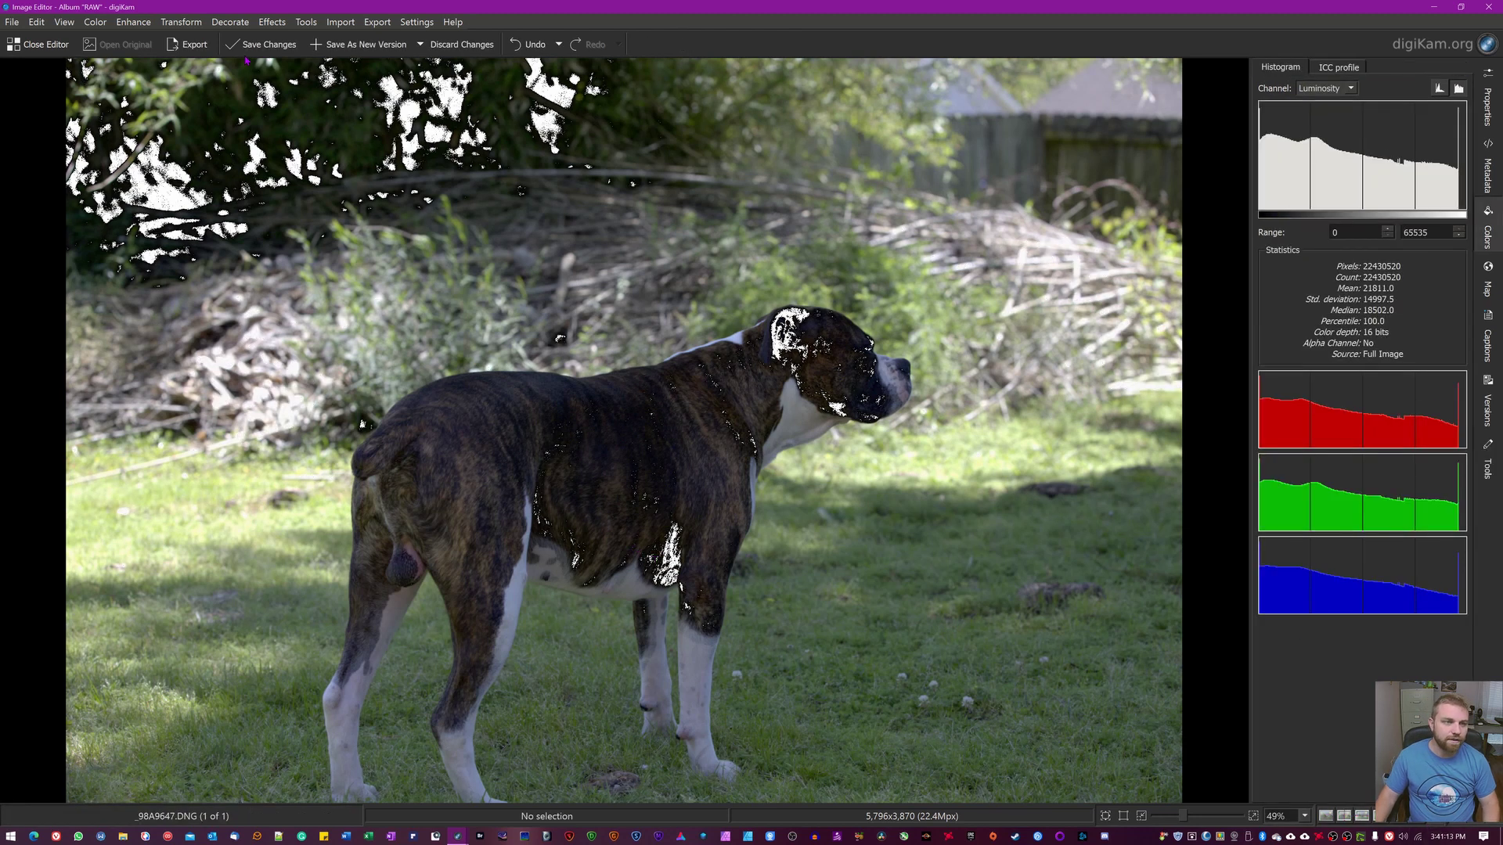
Discard the BCG correction on _98A9647.DNG and close the Image Editor.
click(466, 45)
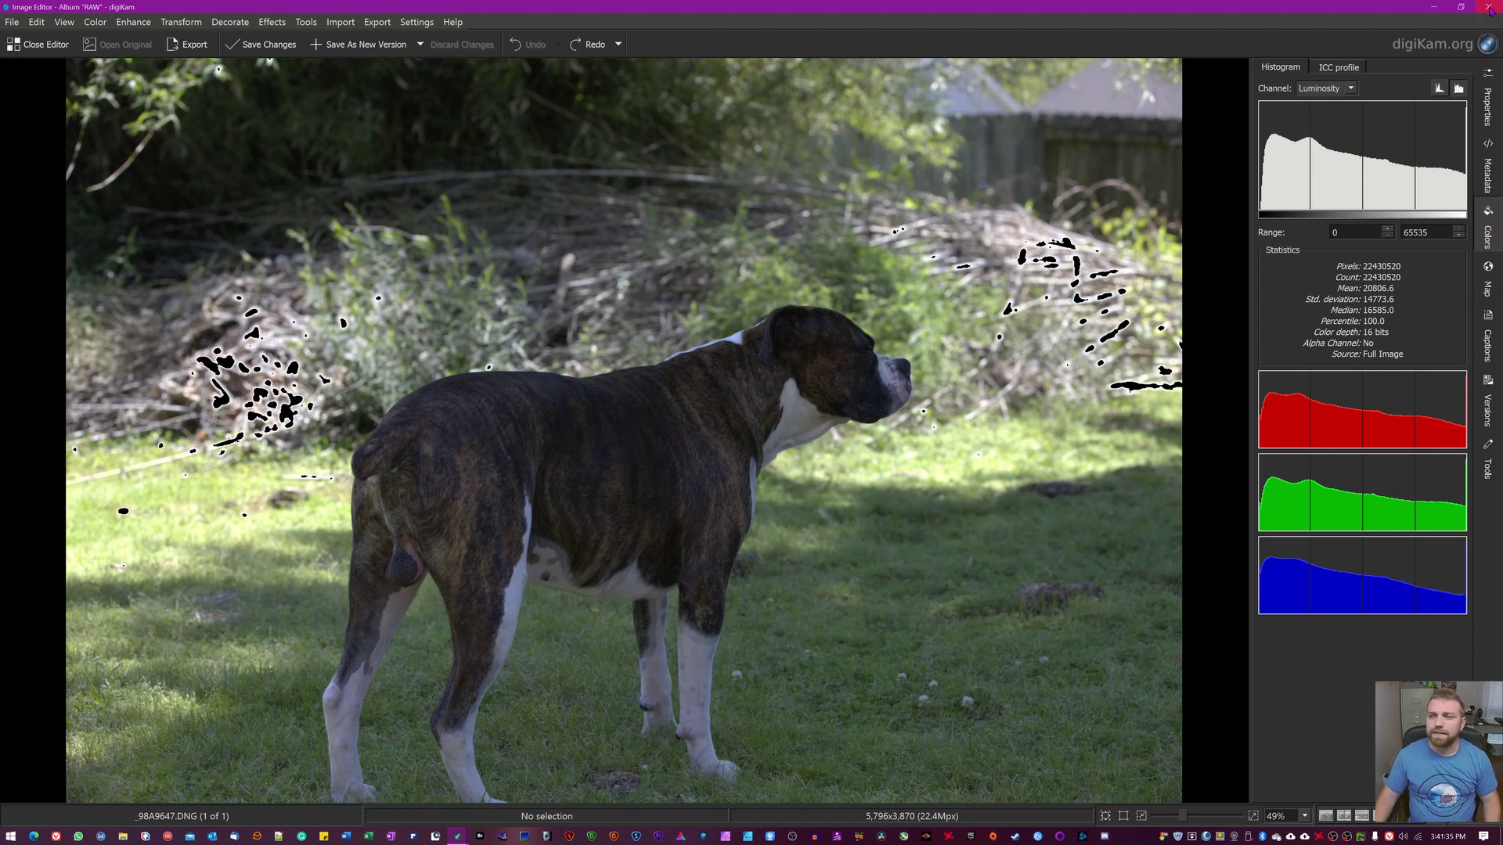
click(1490, 8)
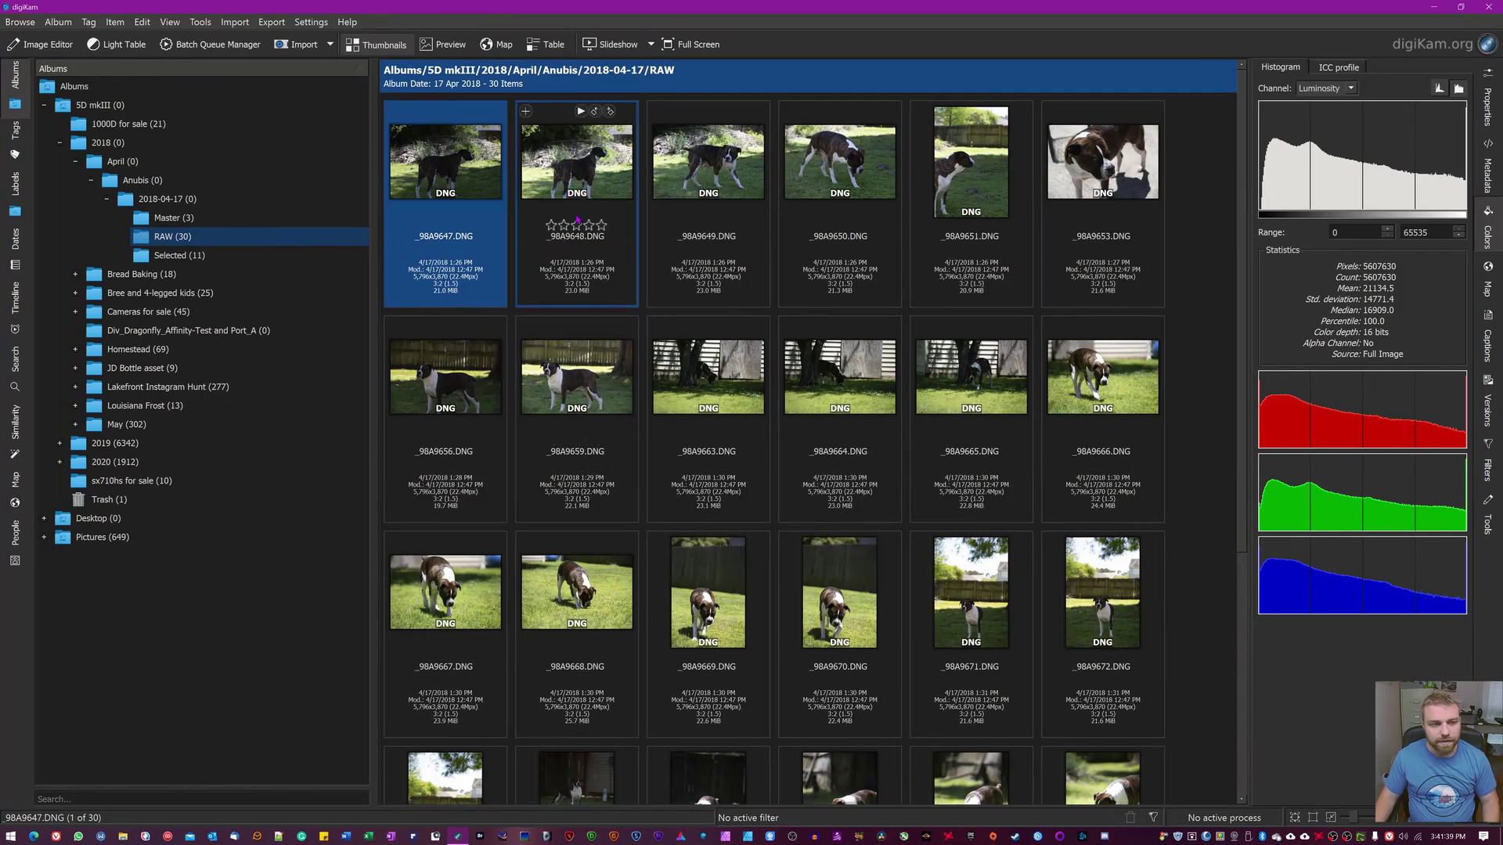
Select _98A9647 through _98A9649.DNG and load them into Batch Queue Manager queue #1.
click(485, 207)
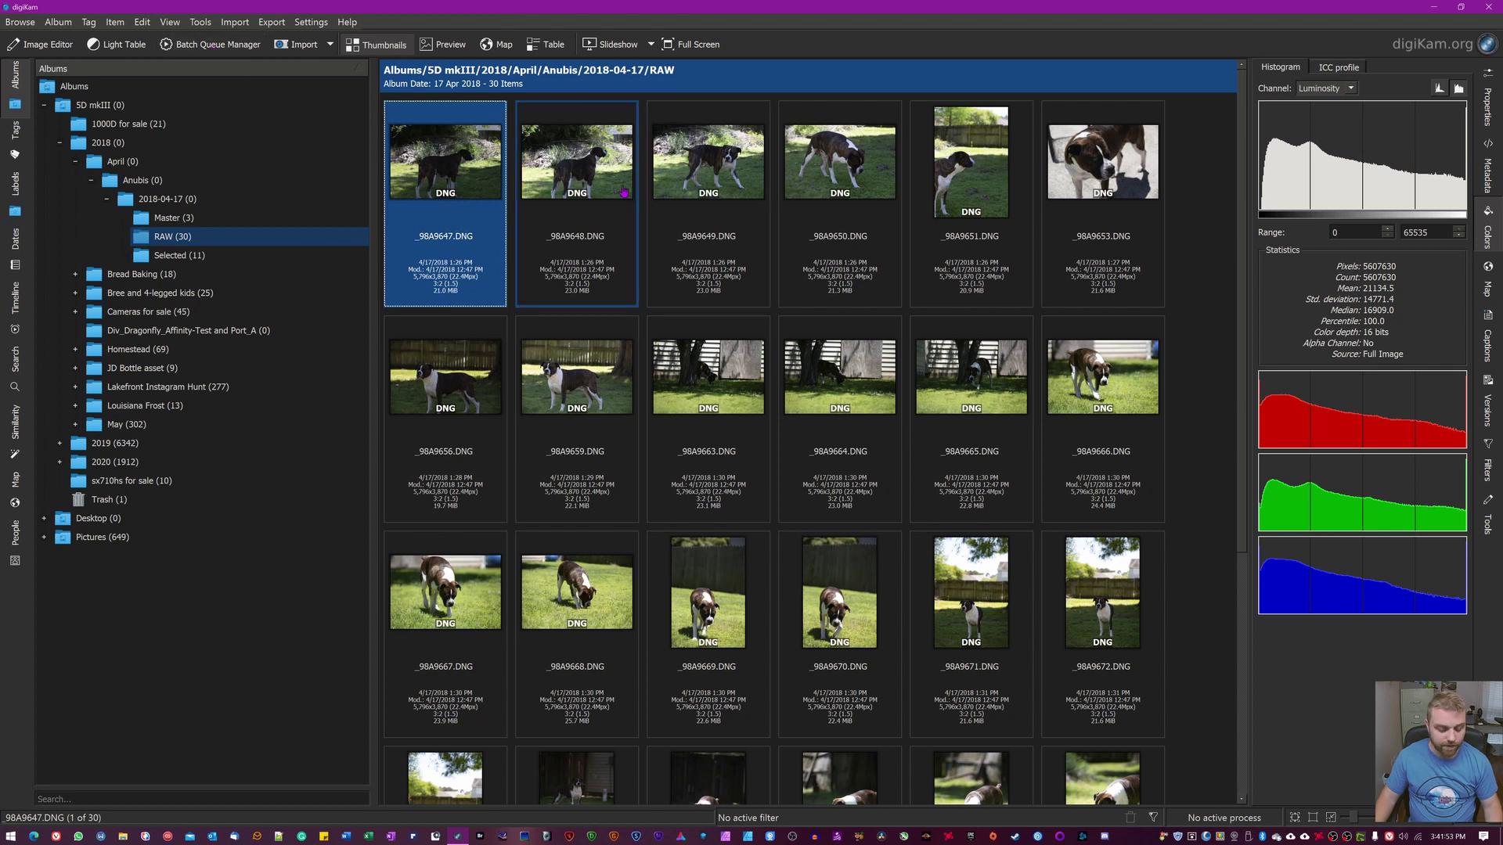
shift+click(708, 164)
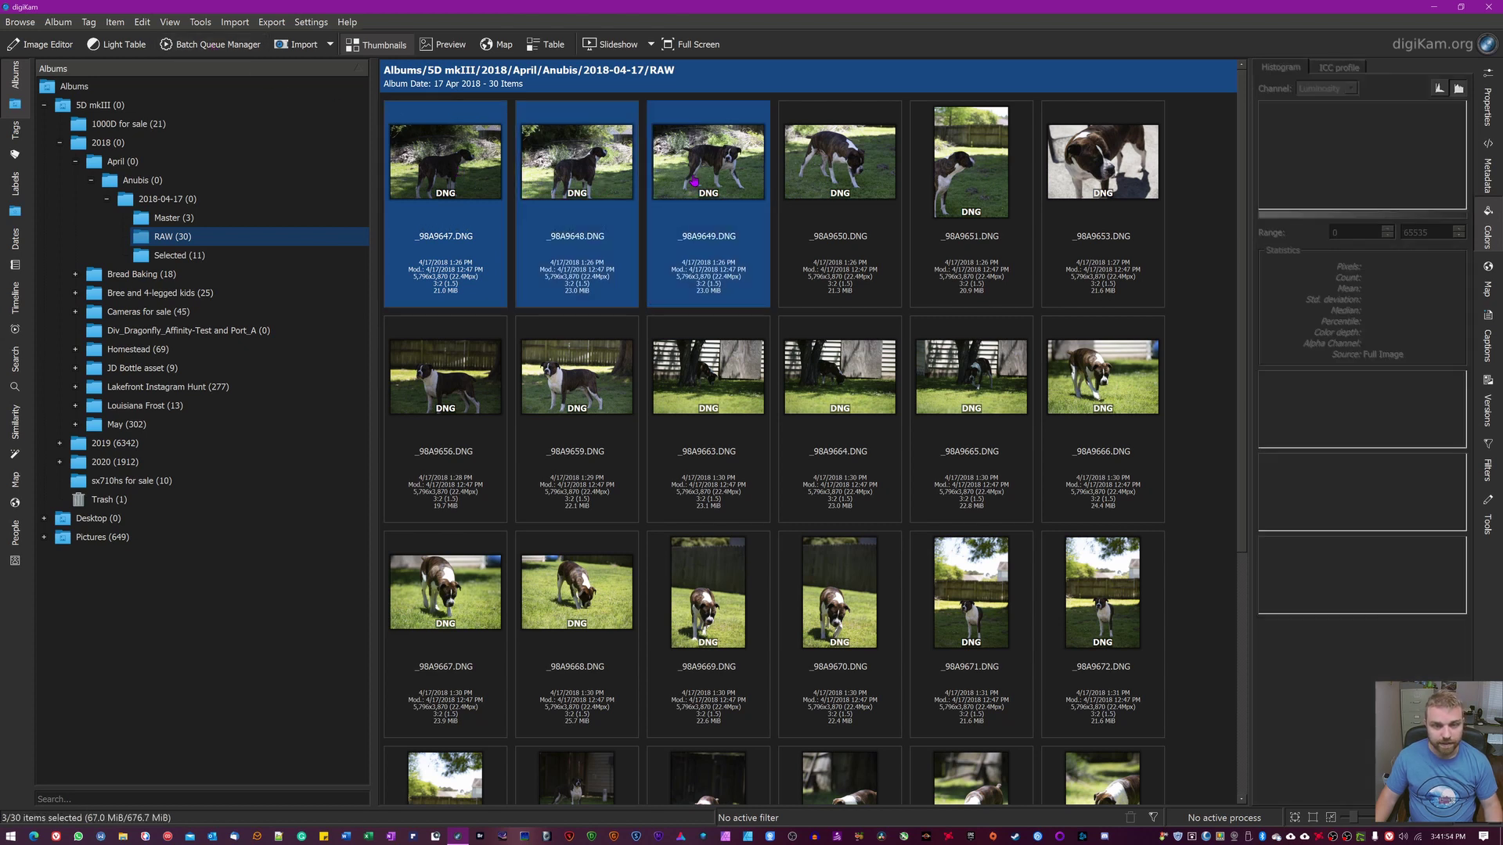
click(194, 45)
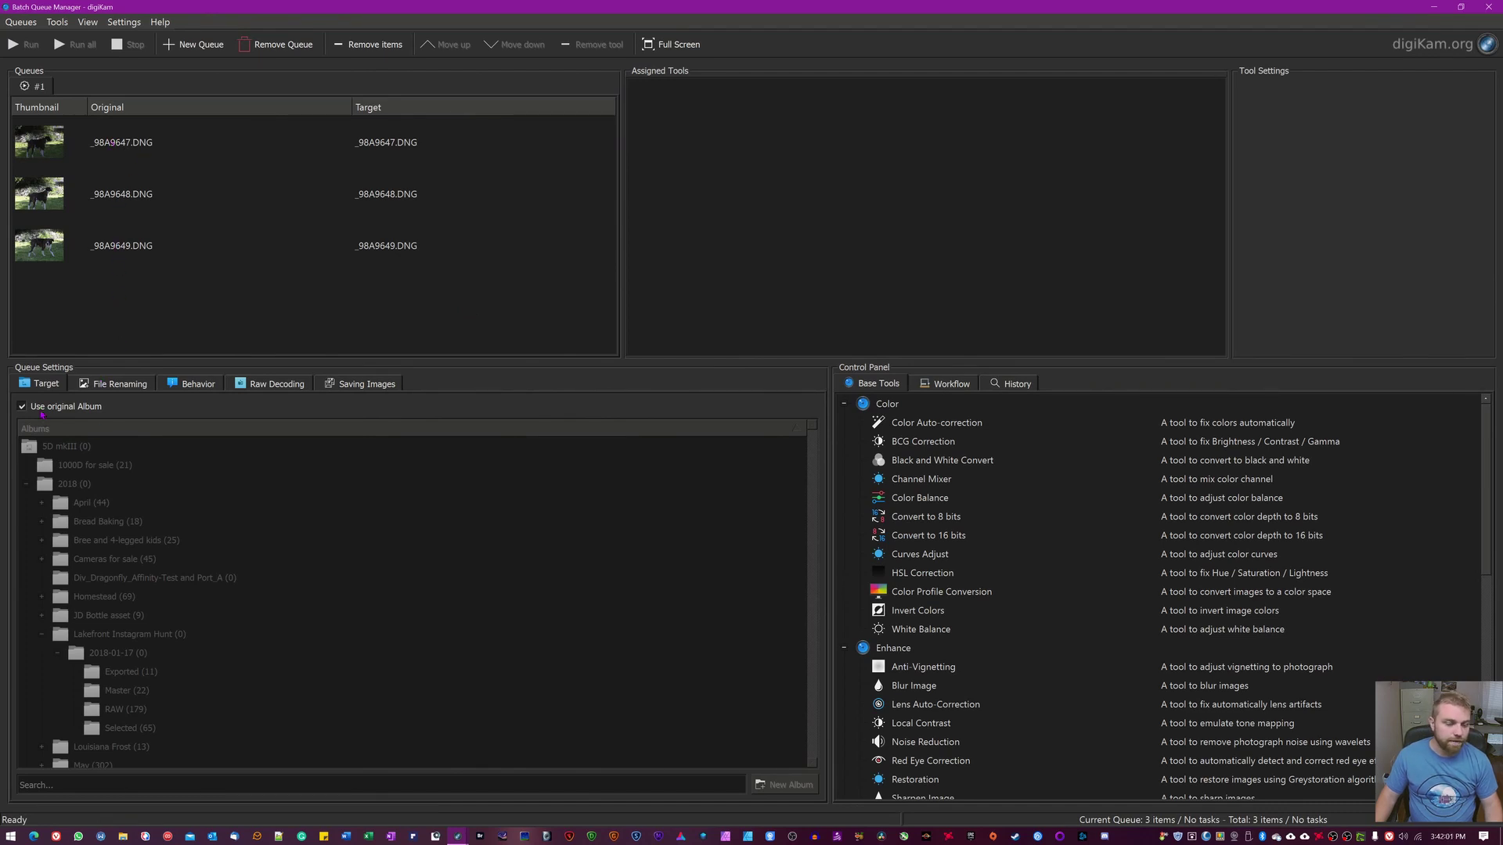
Review the queue's File Renaming, Behavior, Raw Decoding and Saving Images settings, then list saved workflows.
click(121, 385)
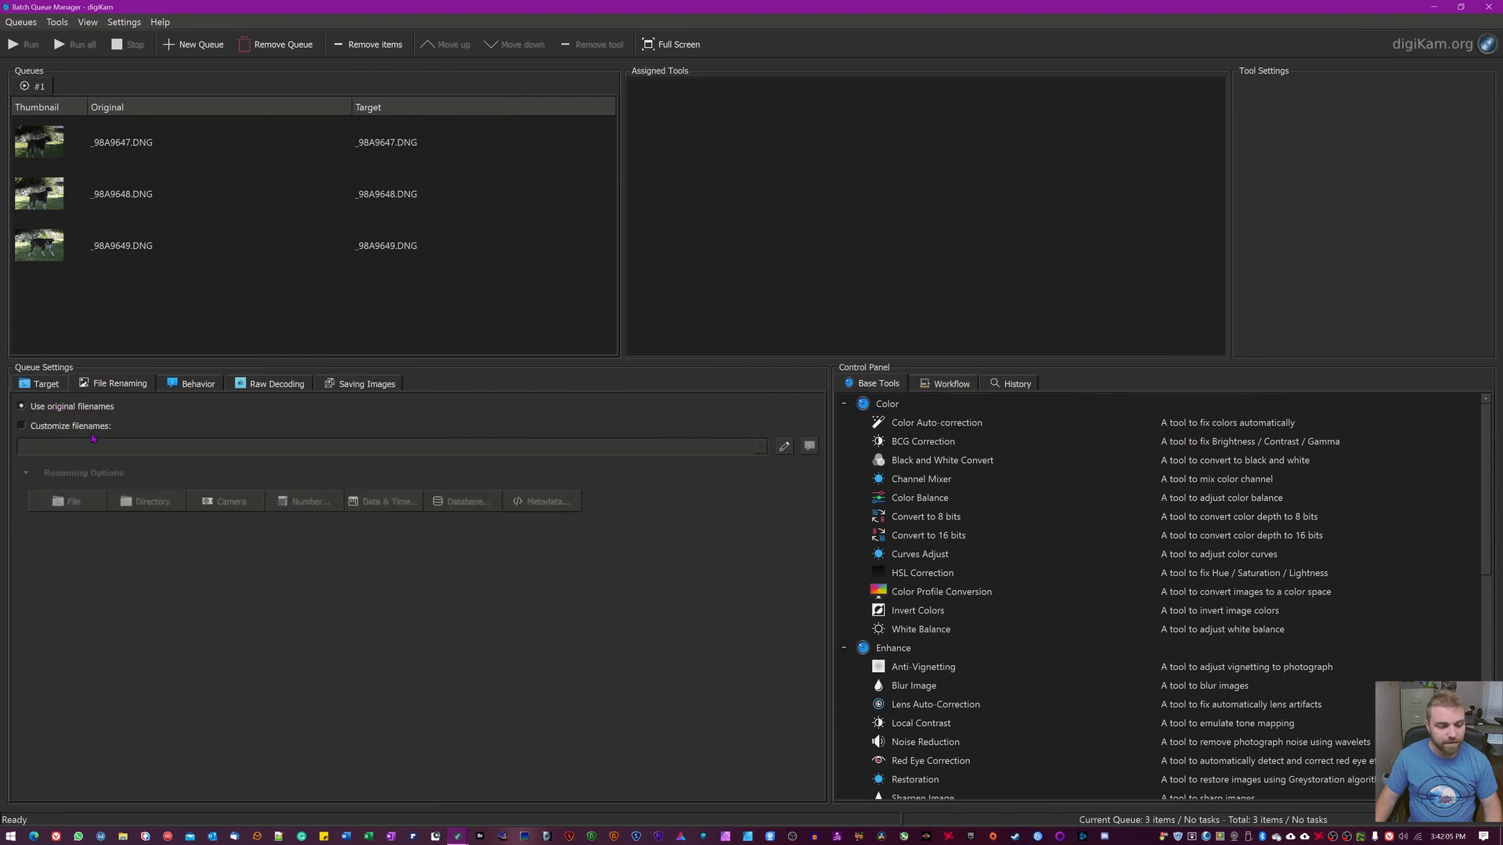
click(196, 385)
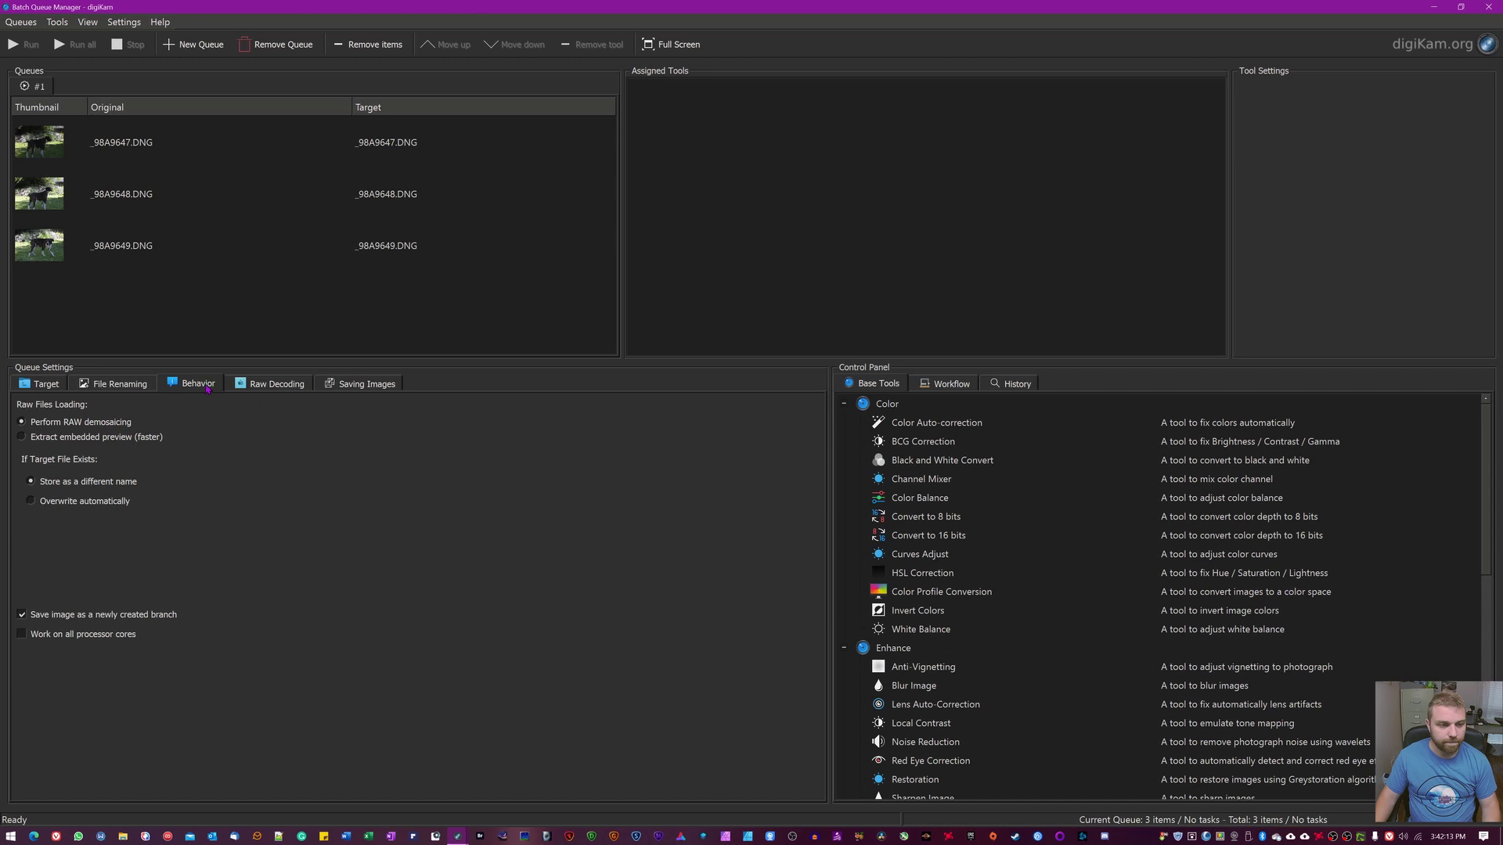
click(270, 384)
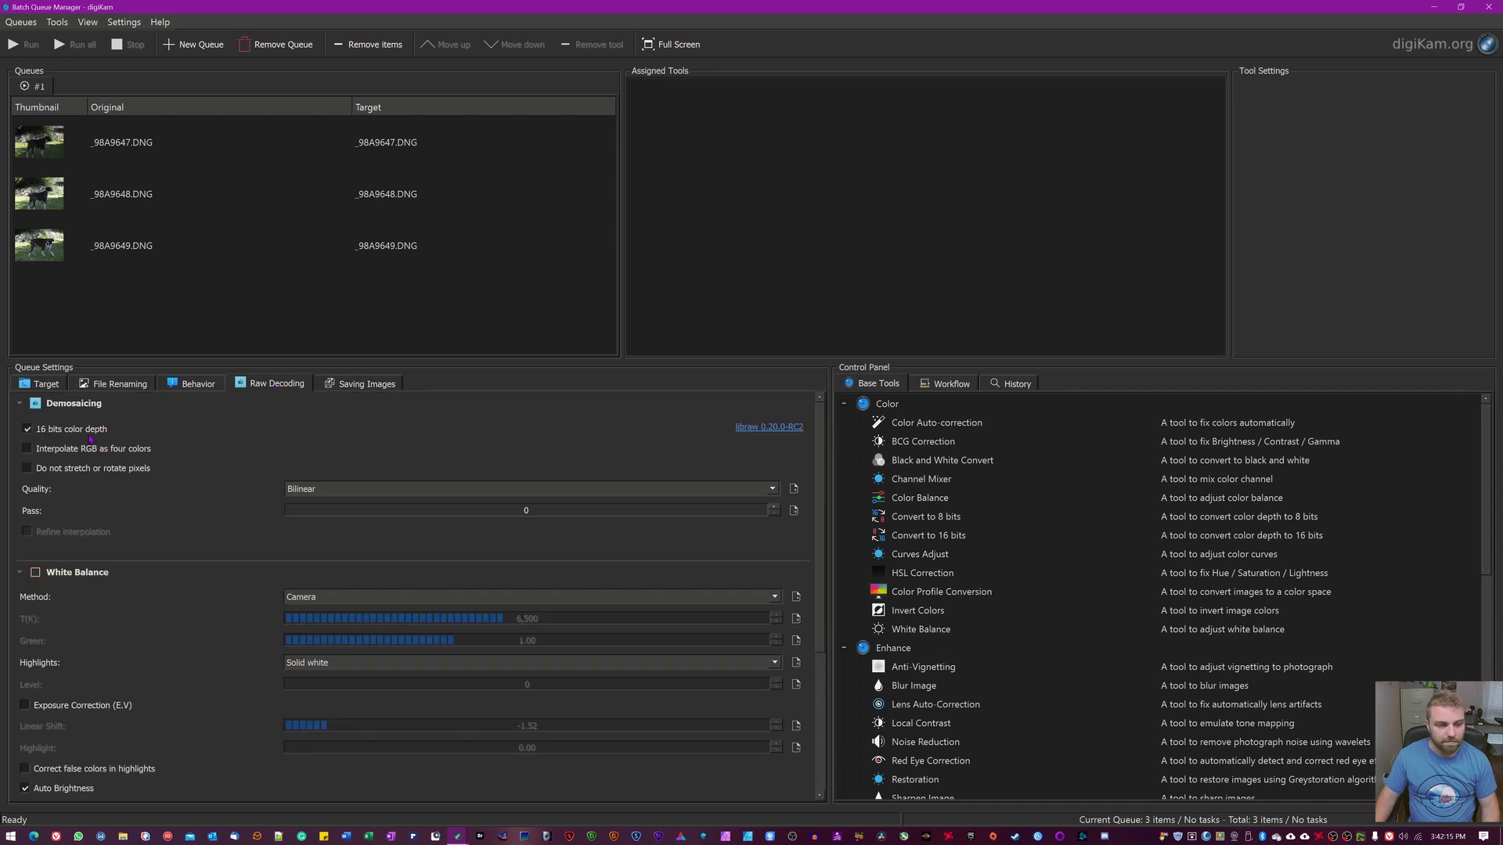
click(367, 391)
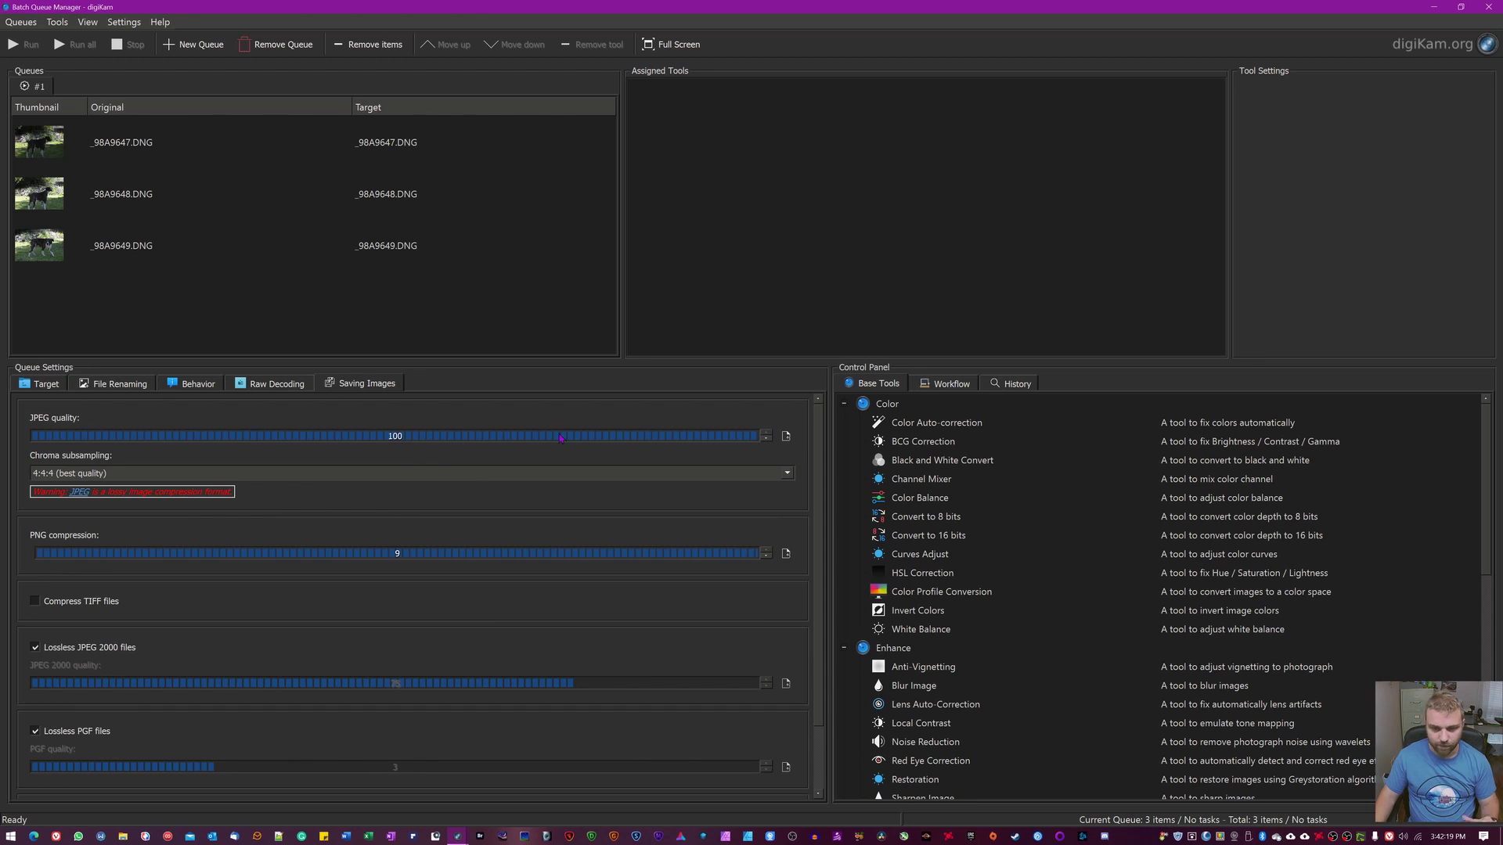
click(963, 387)
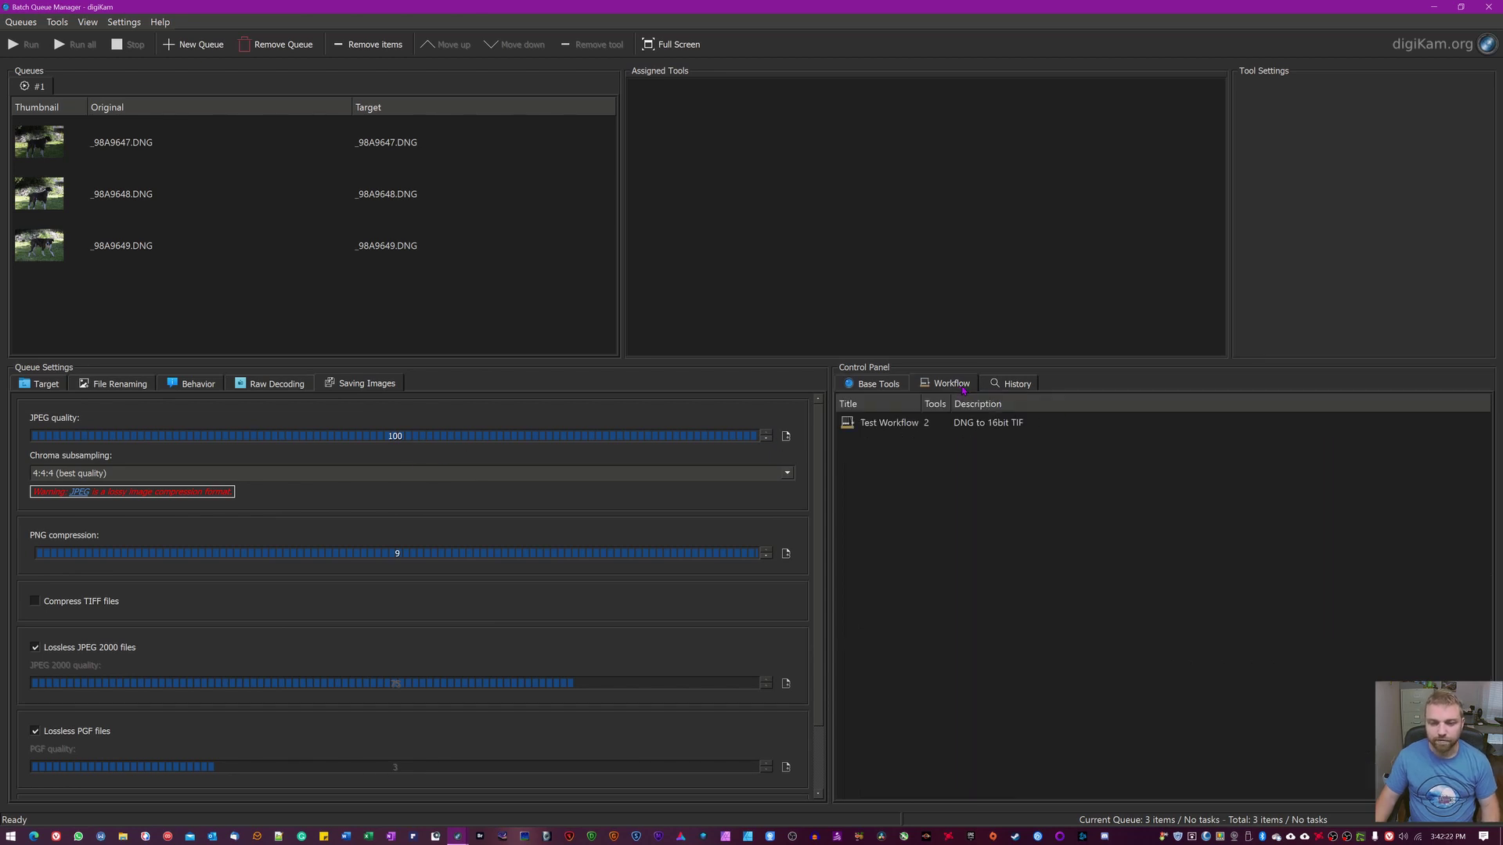
Load 'Test Workflow' (Convert to 16 bits, Convert To TIFF) into queue #1.
double_click(931, 426)
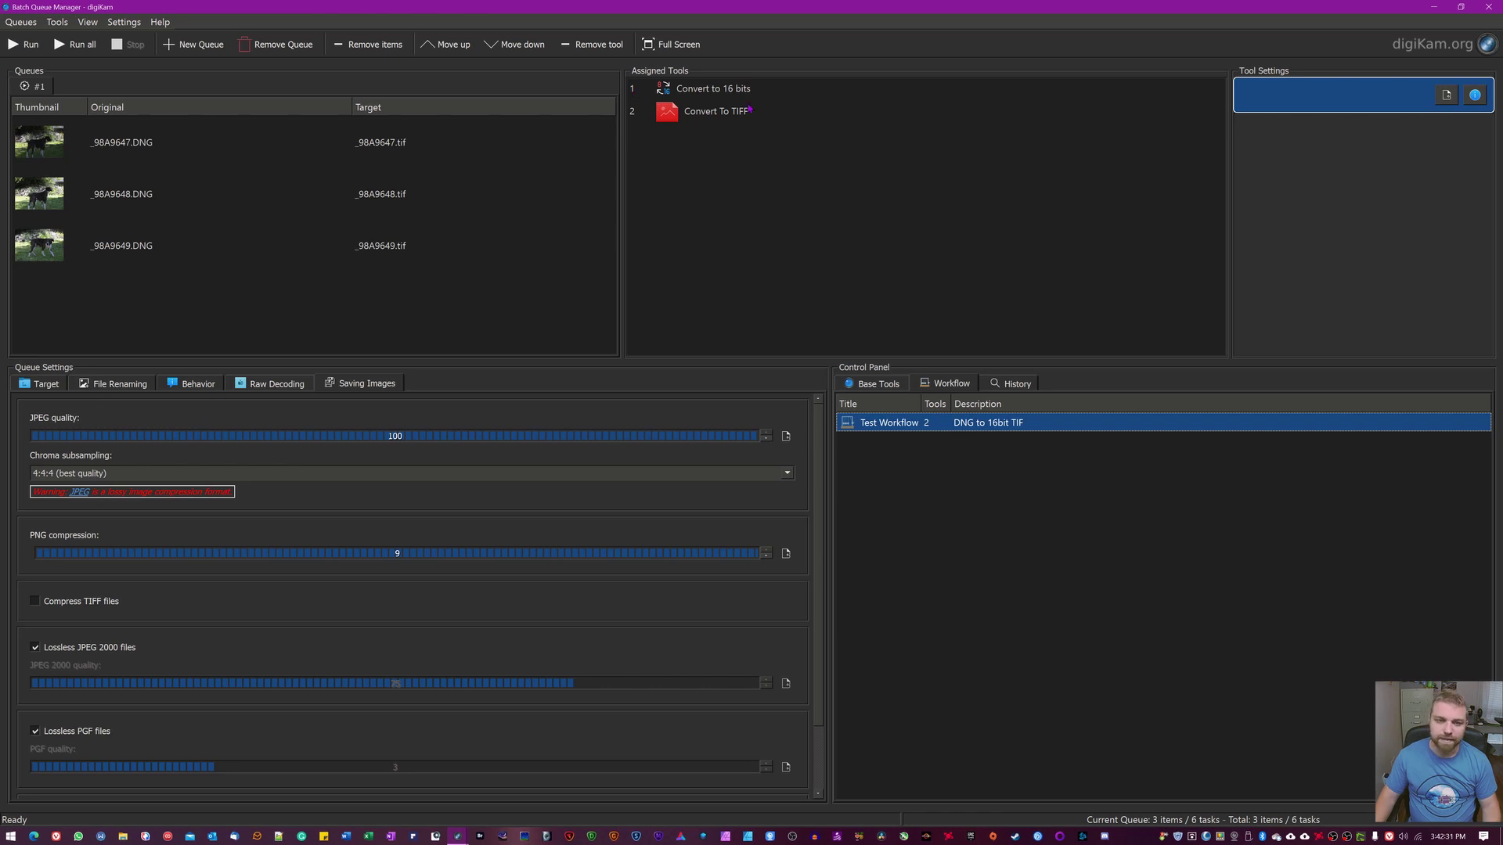
click(873, 383)
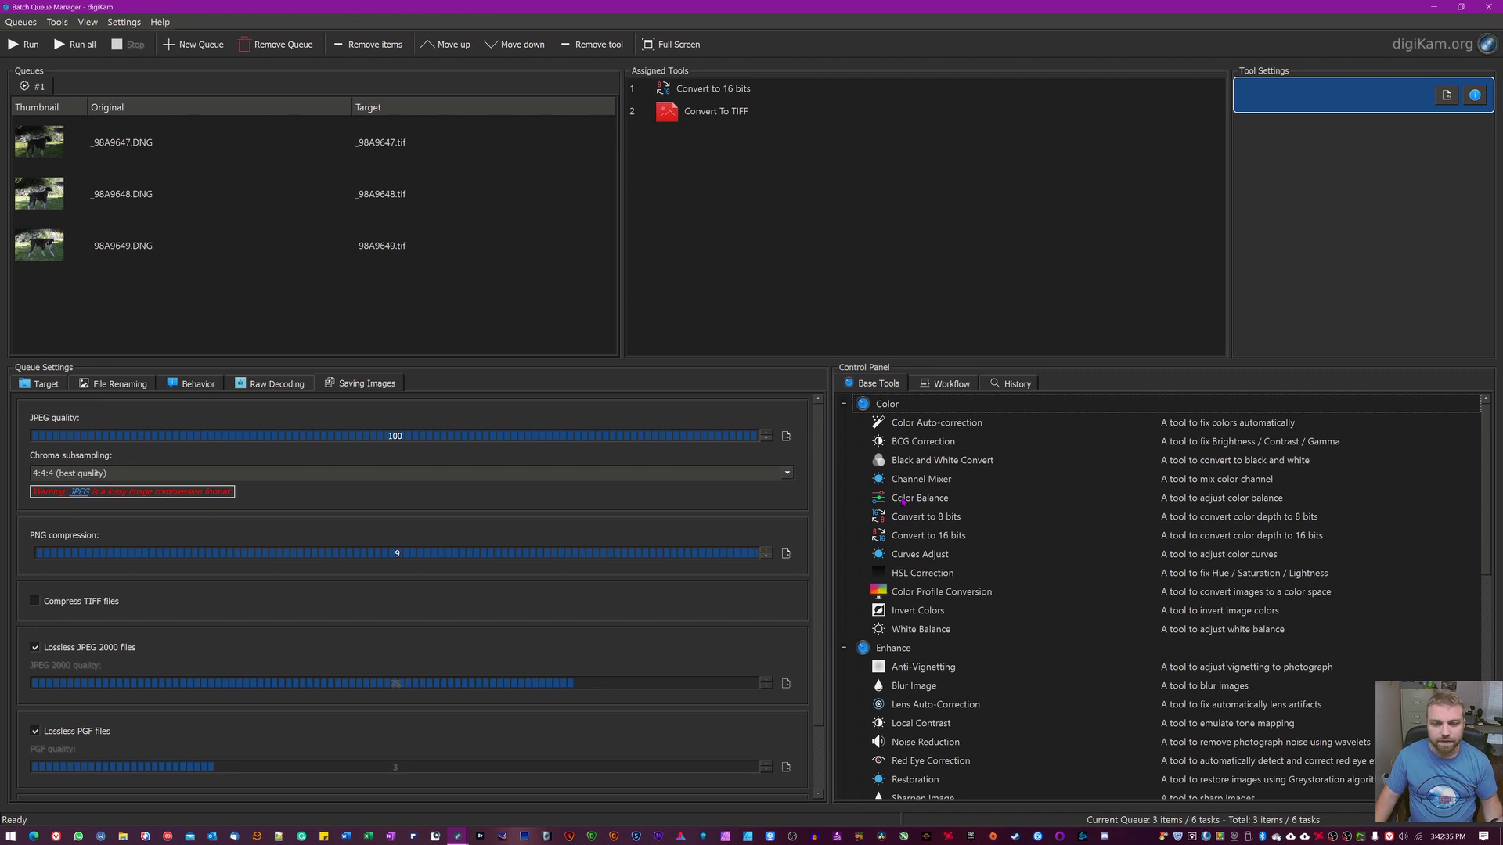
Add Apply Metadata Template as the queue's third tool, set to the Copyright template.
scroll(920, 516, down, 1)
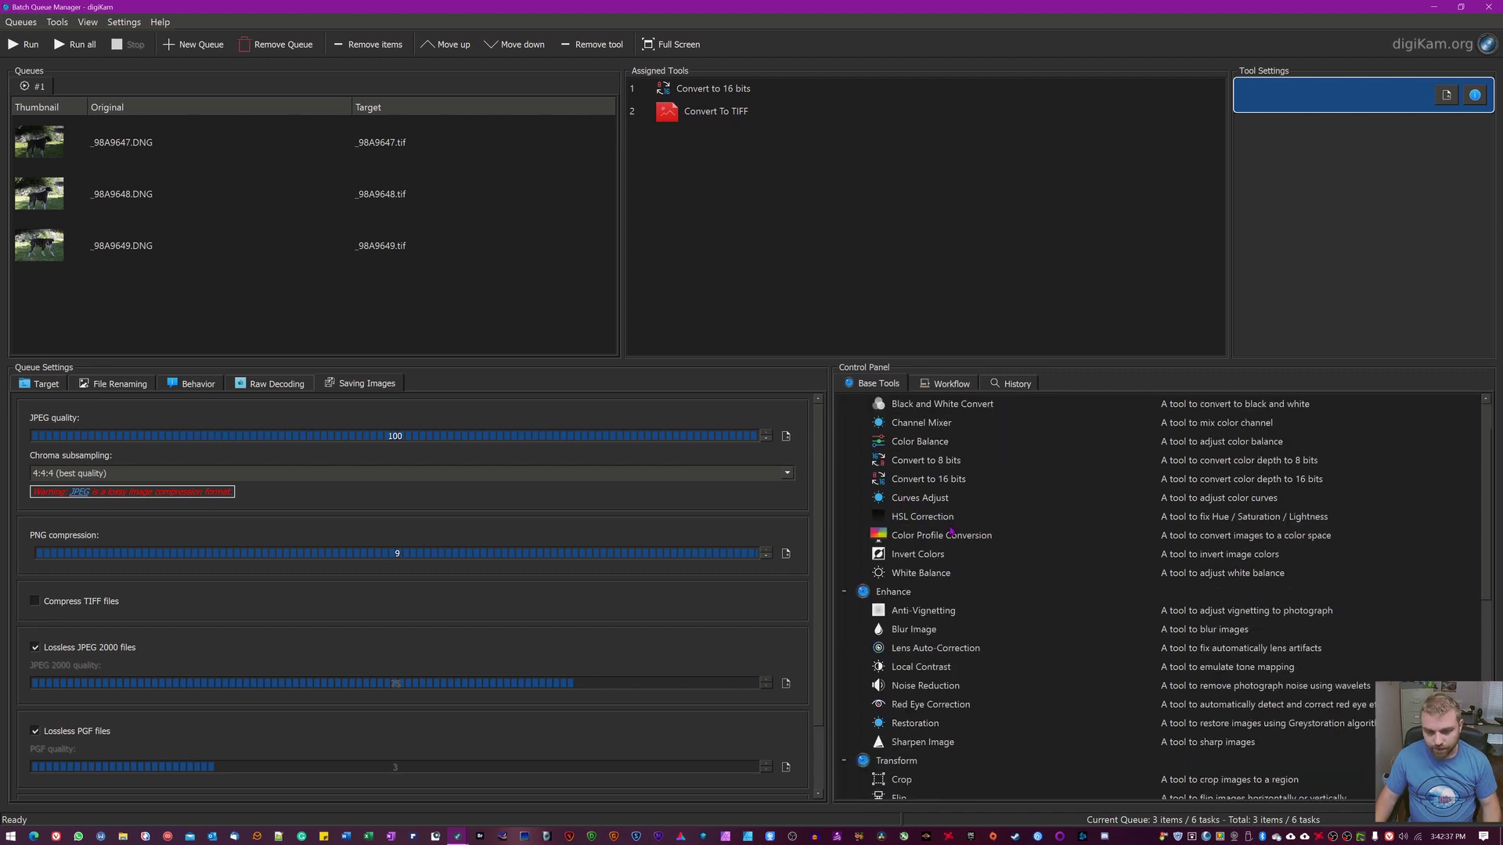
scroll(963, 556, down, 5)
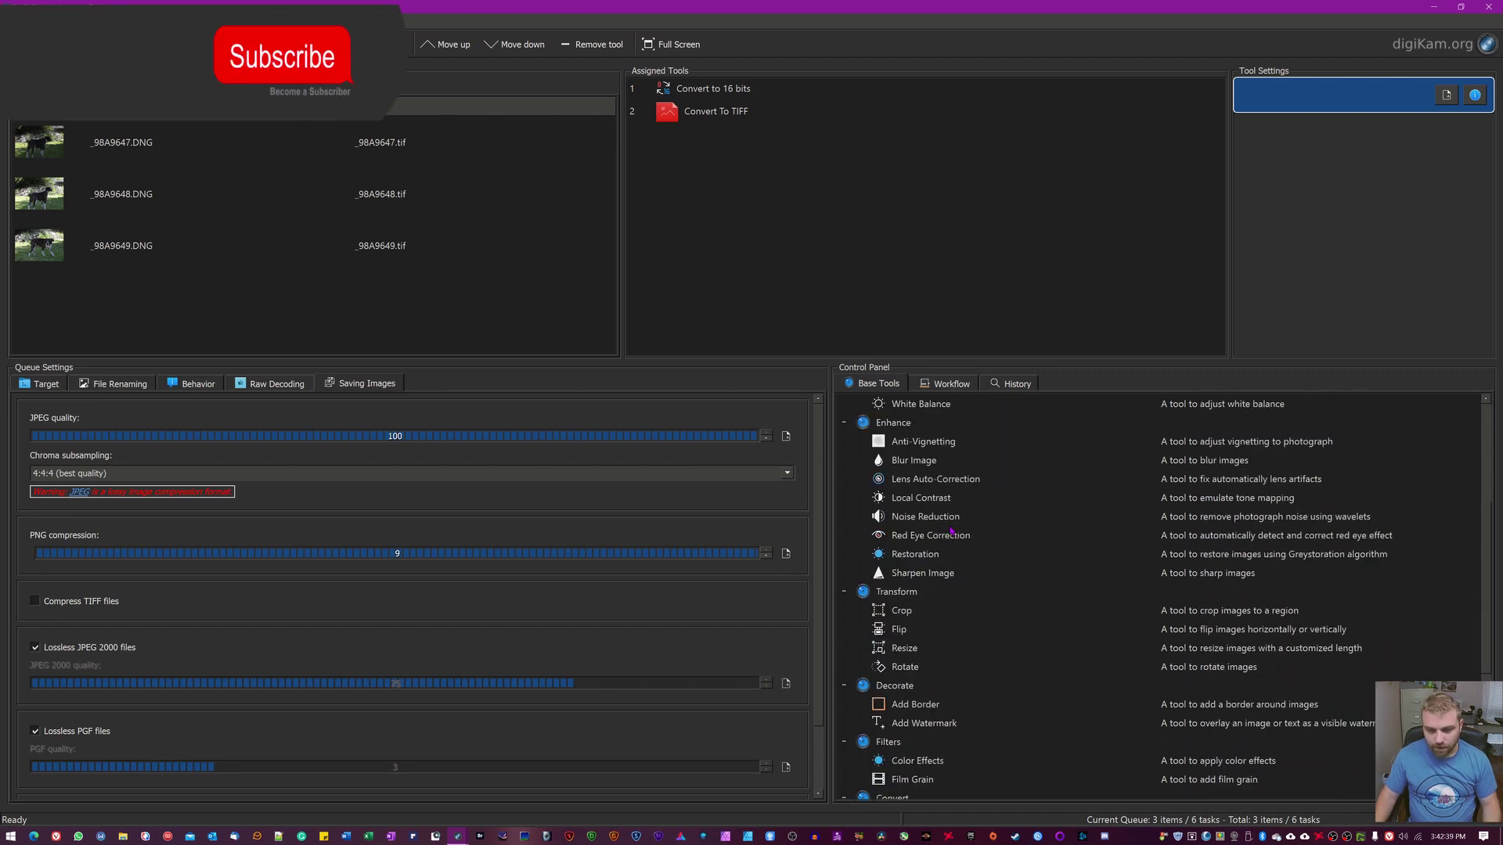
scroll(970, 618, down, 3)
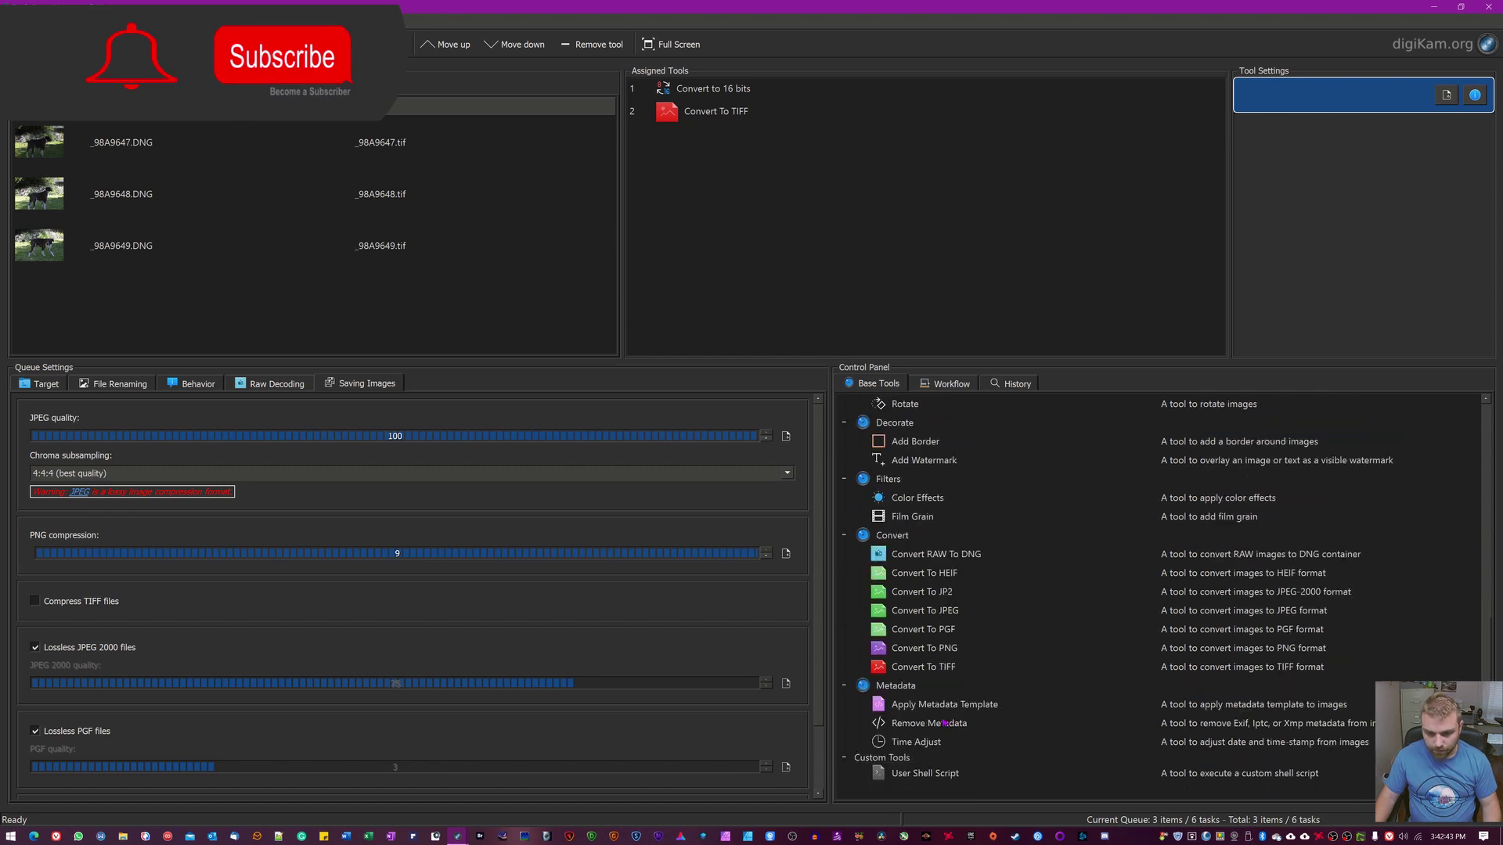
double_click(937, 706)
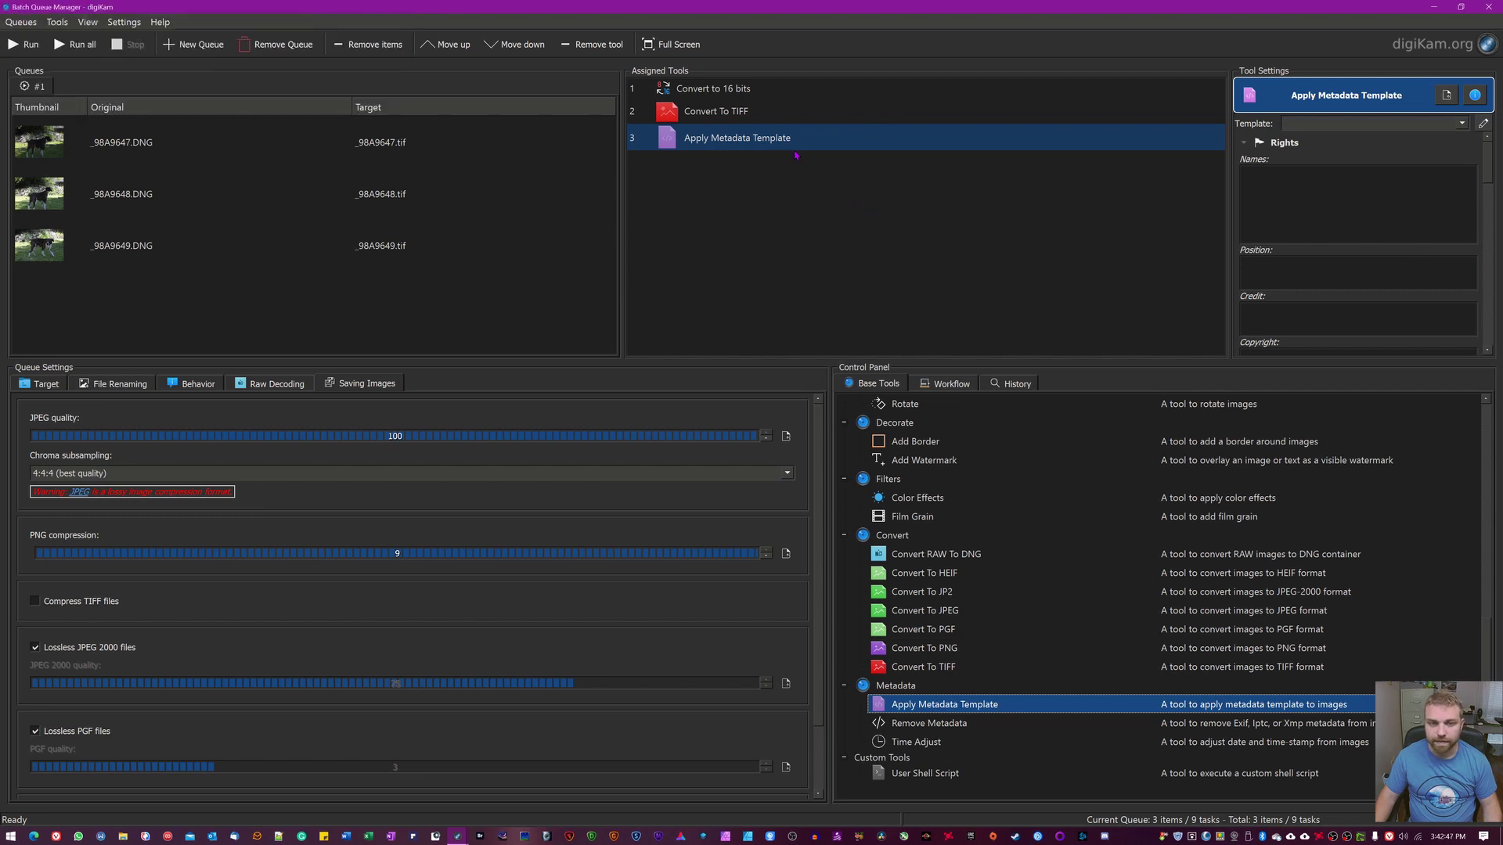
click(1369, 123)
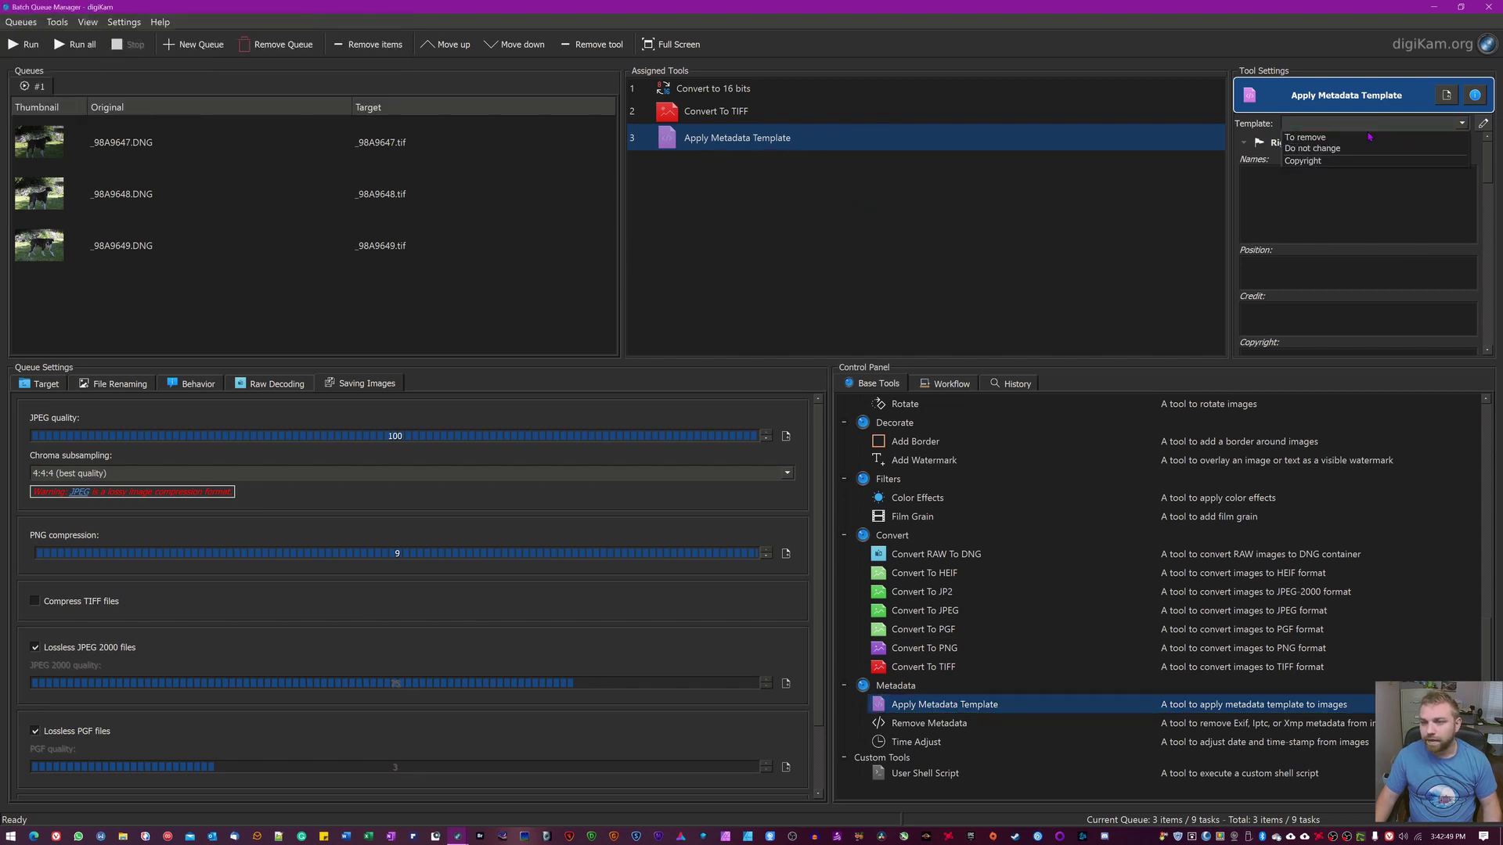
click(1336, 162)
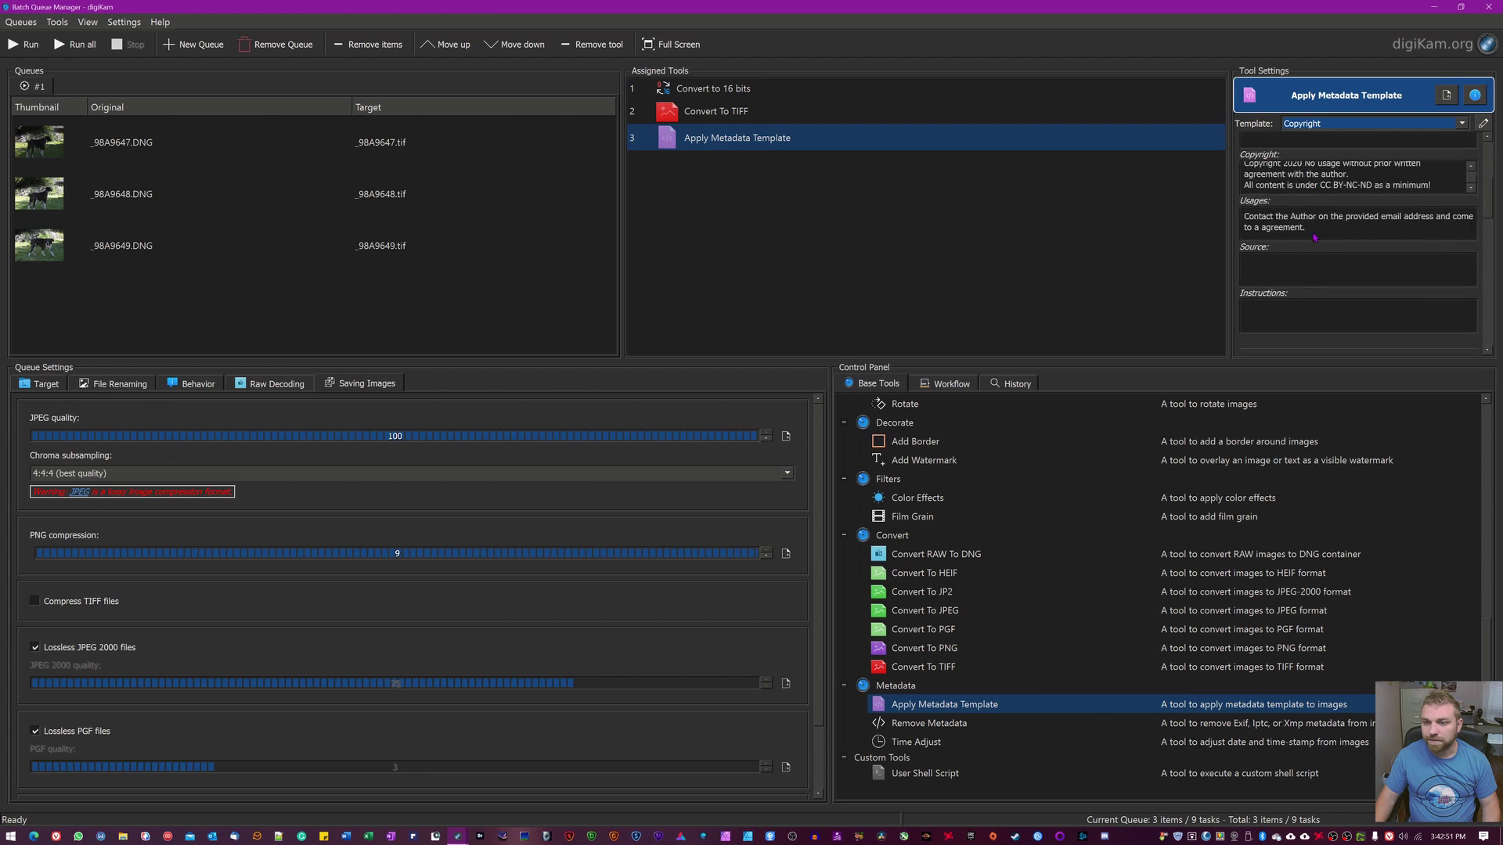
click(950, 269)
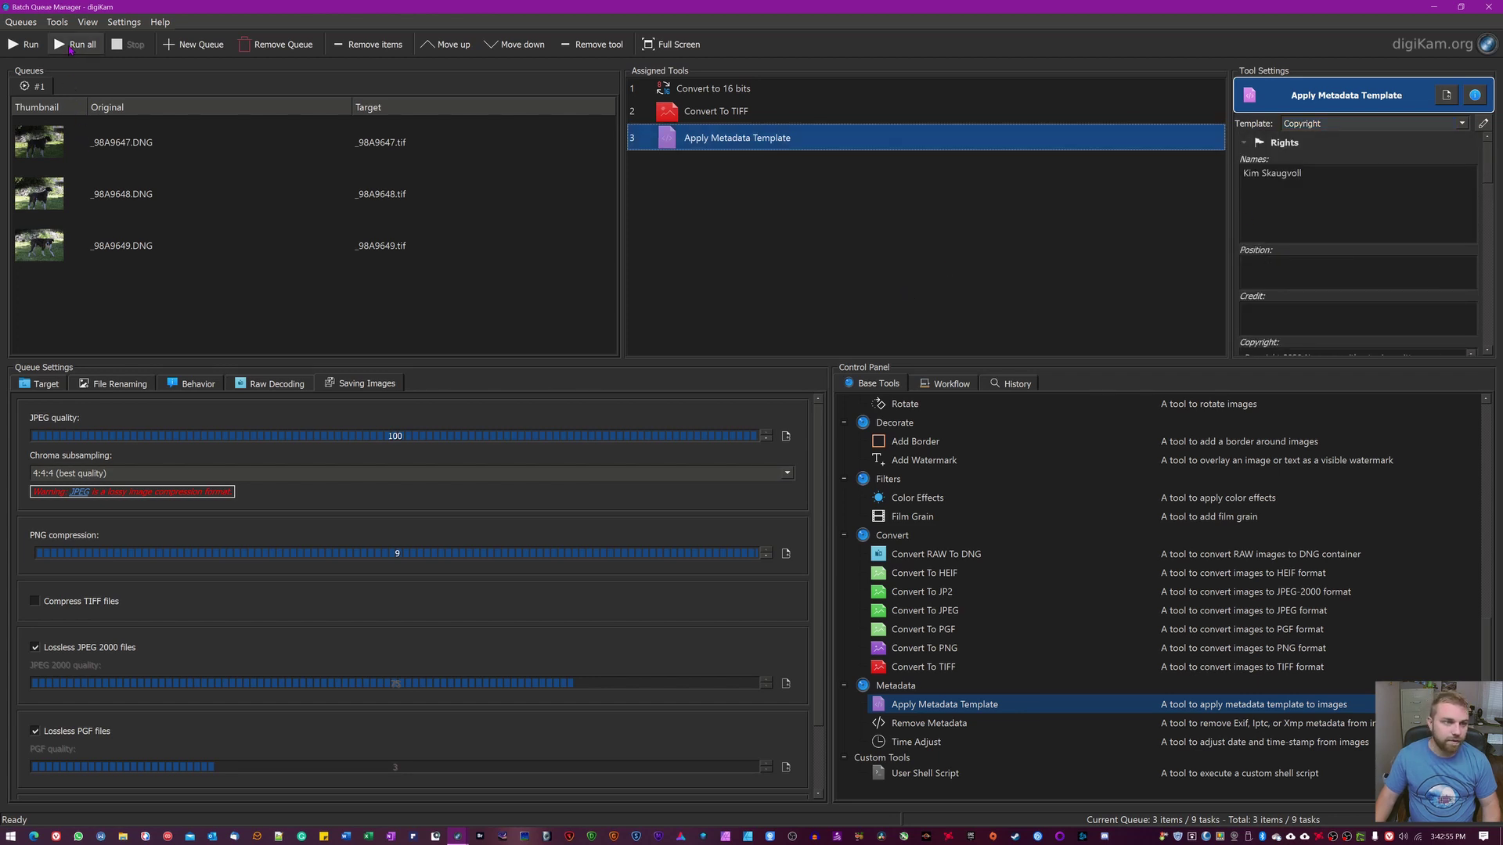
Run the queue to produce the three TIFFs, check the log, and close Batch Queue Manager.
click(68, 44)
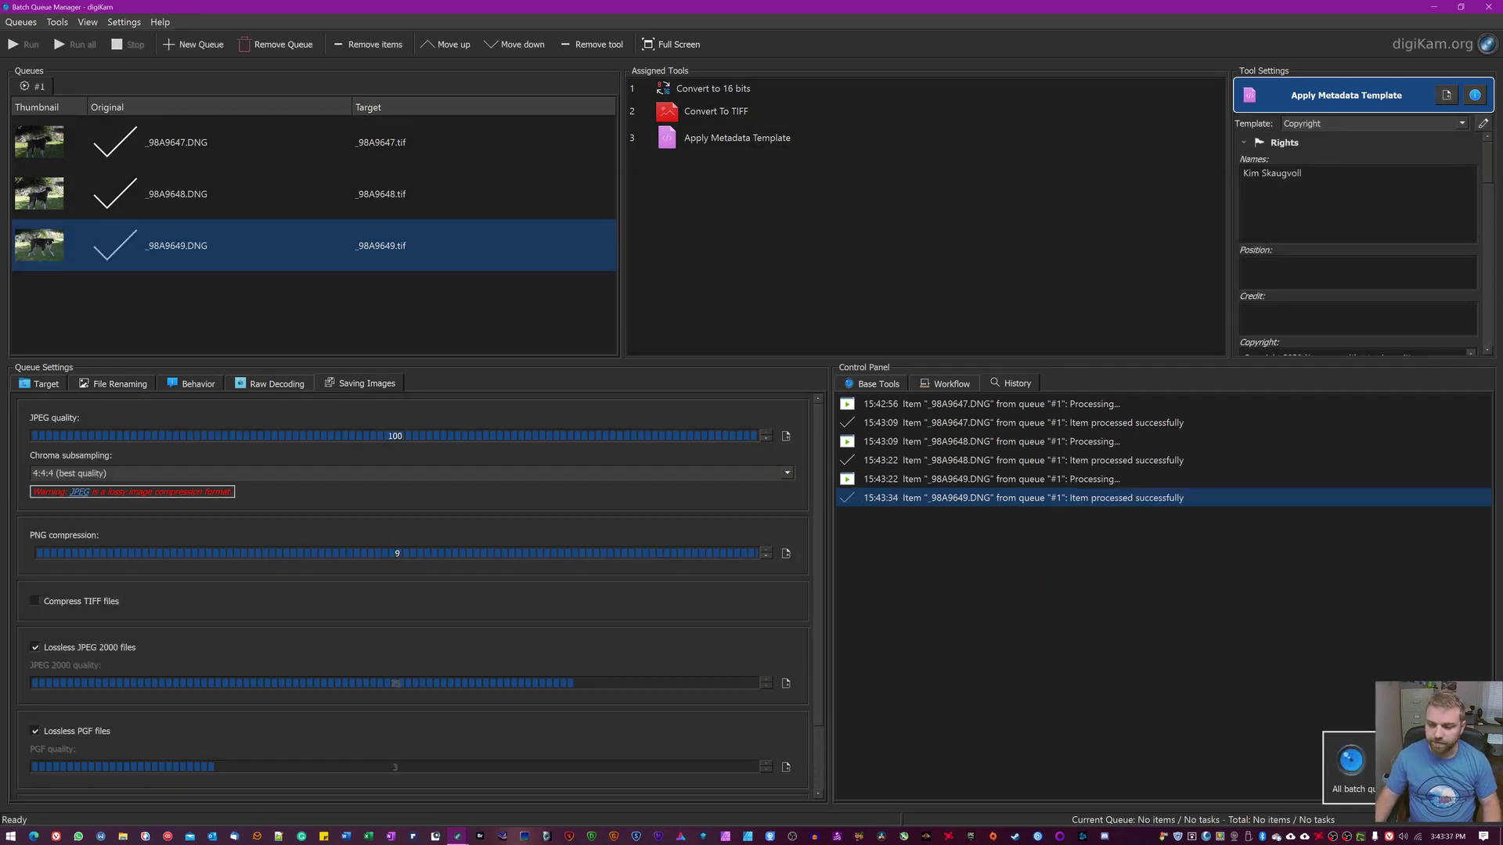
click(1277, 654)
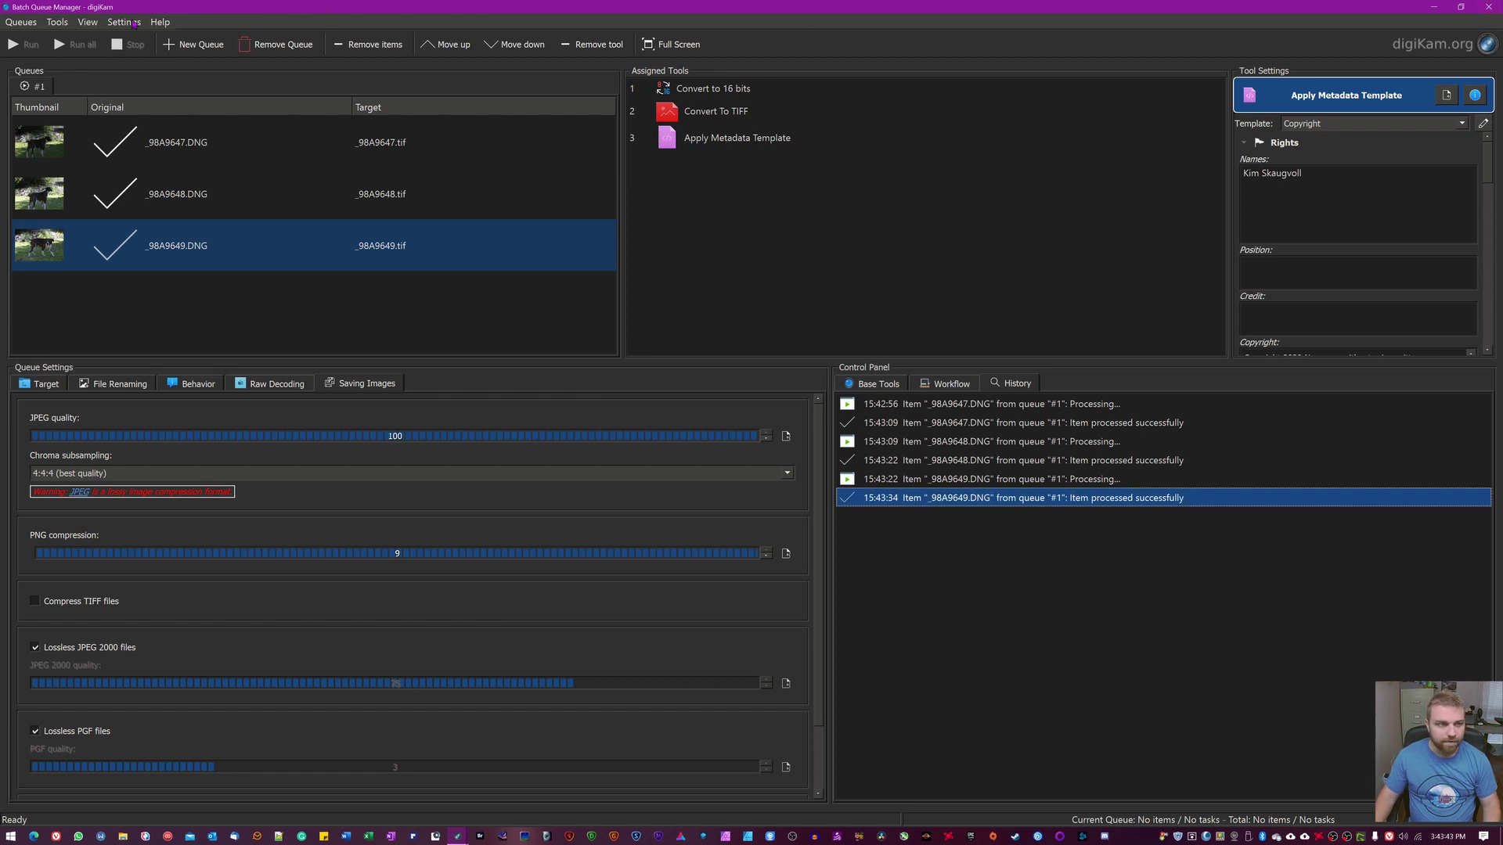
click(1487, 6)
mouse_move(557, 258)
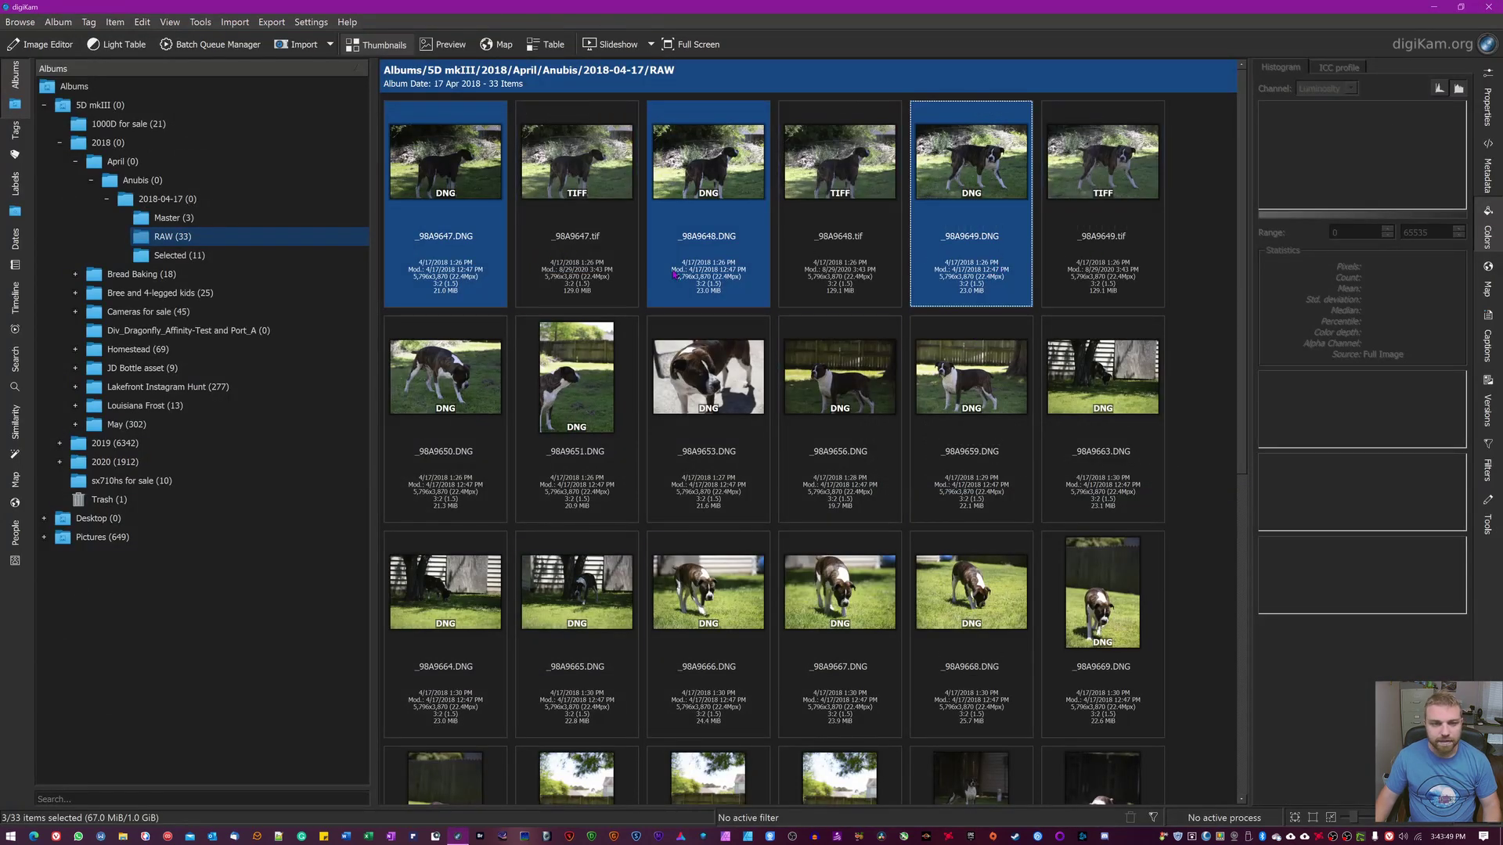
Inspect _98A9647.tif's properties and EXIF data, ending on its 2020 Copyright rights notice.
click(616, 236)
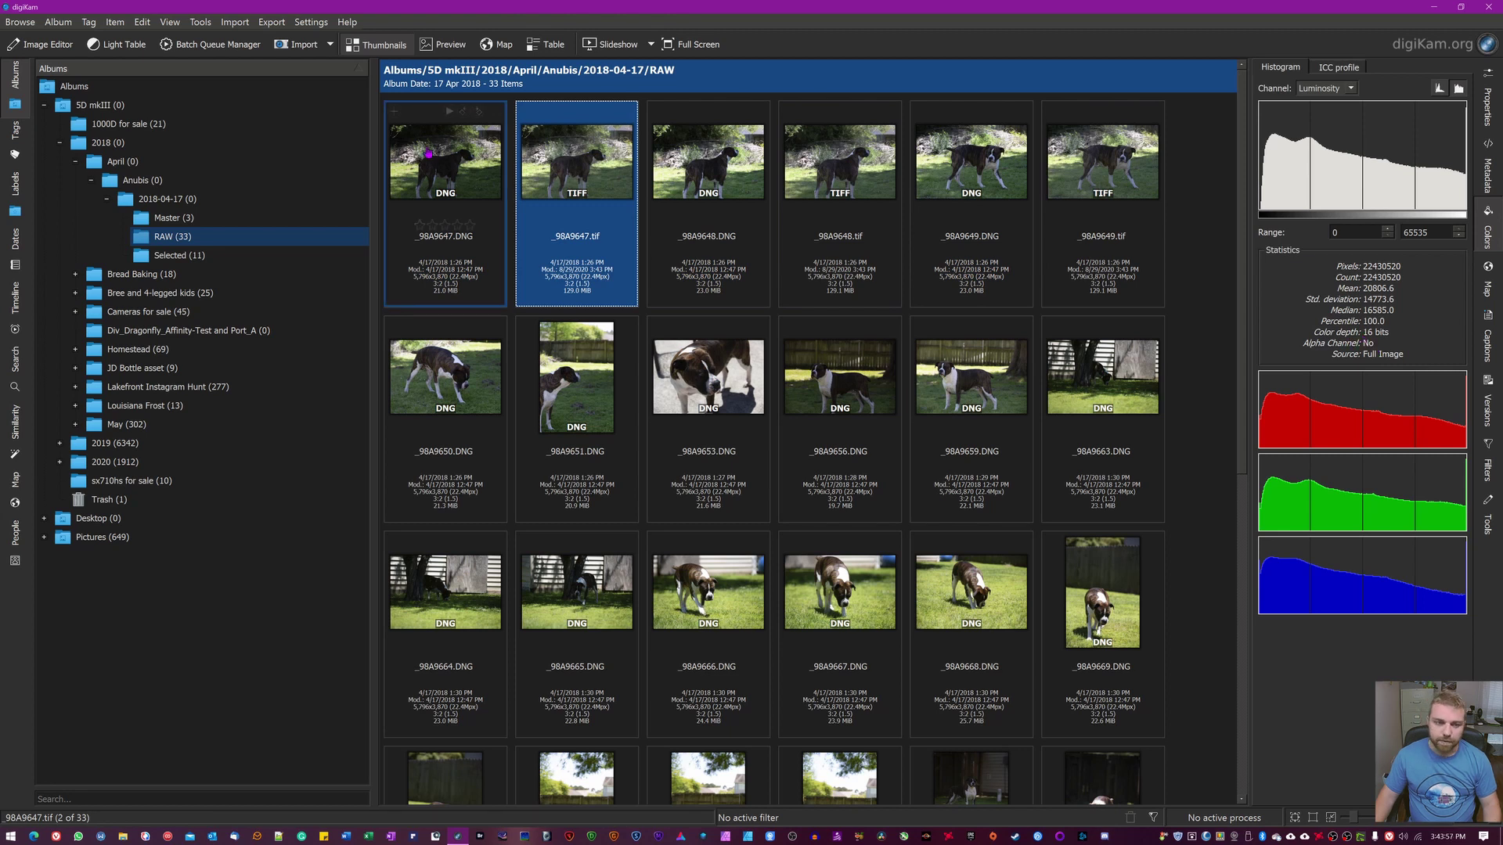
click(1488, 107)
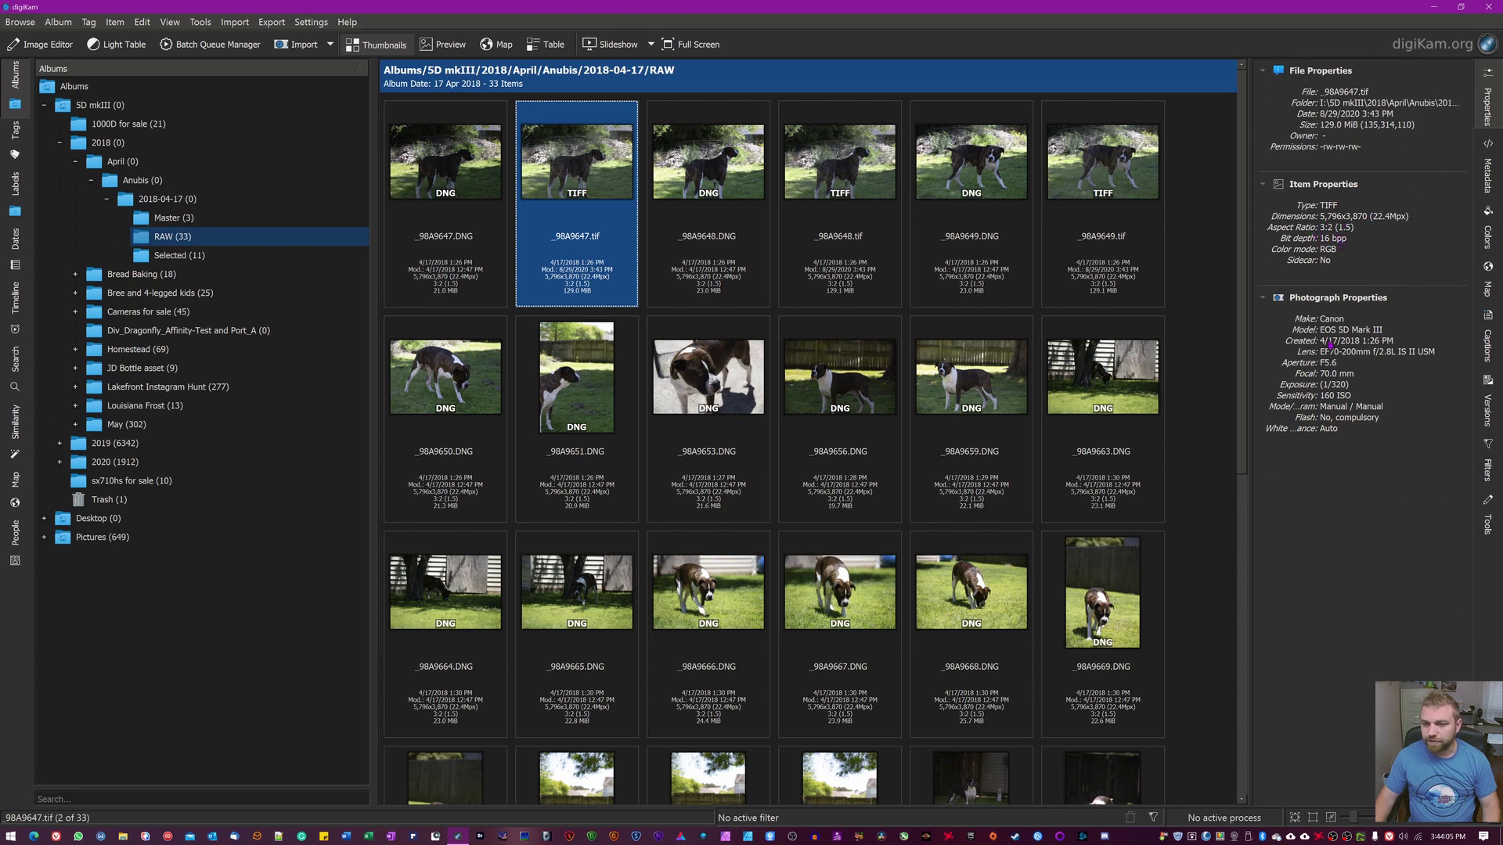
click(1488, 176)
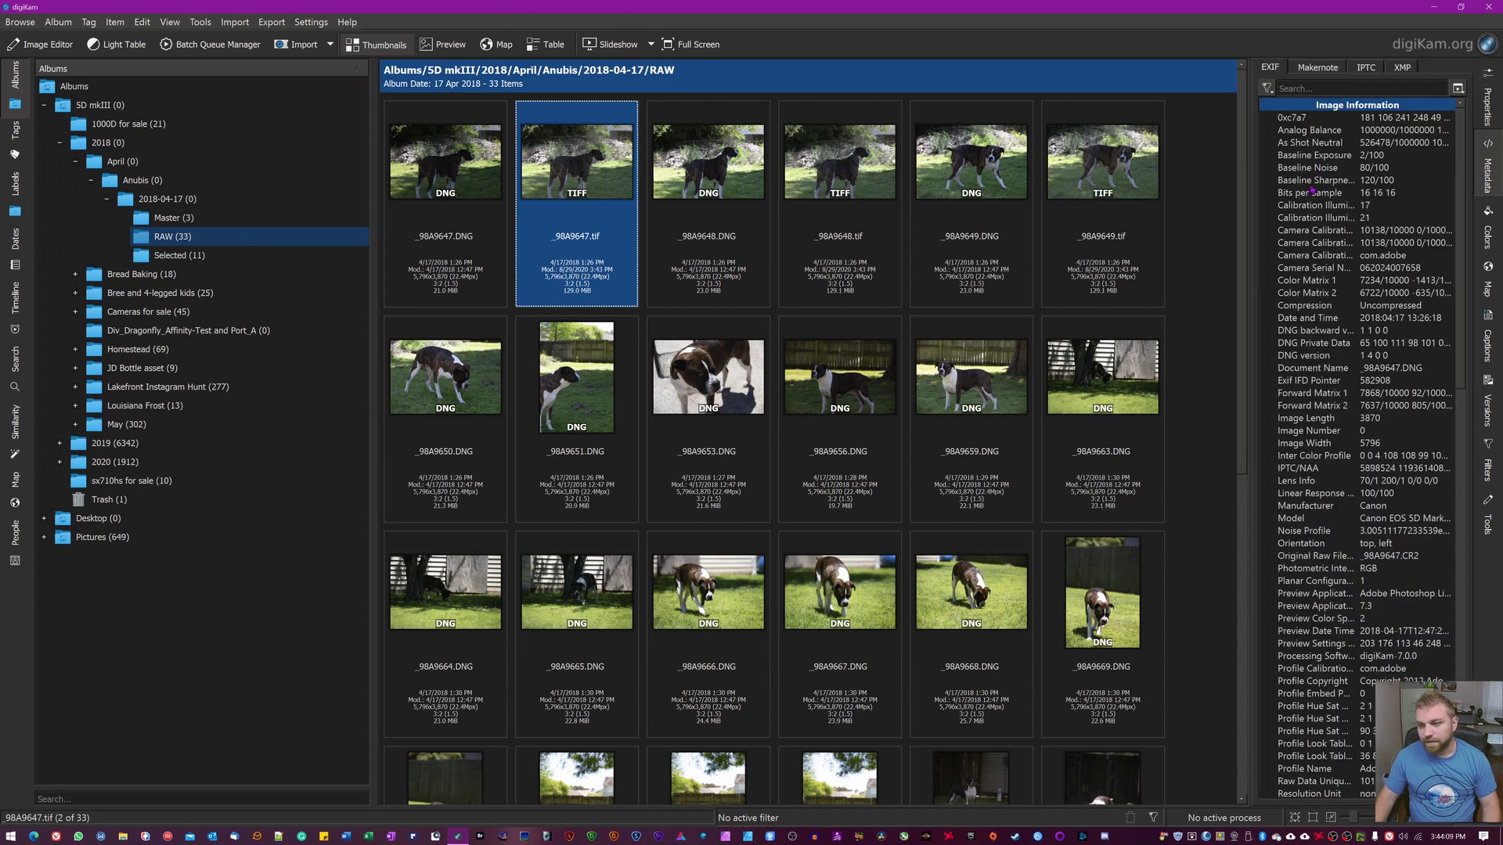
scroll(1315, 470, down, 5)
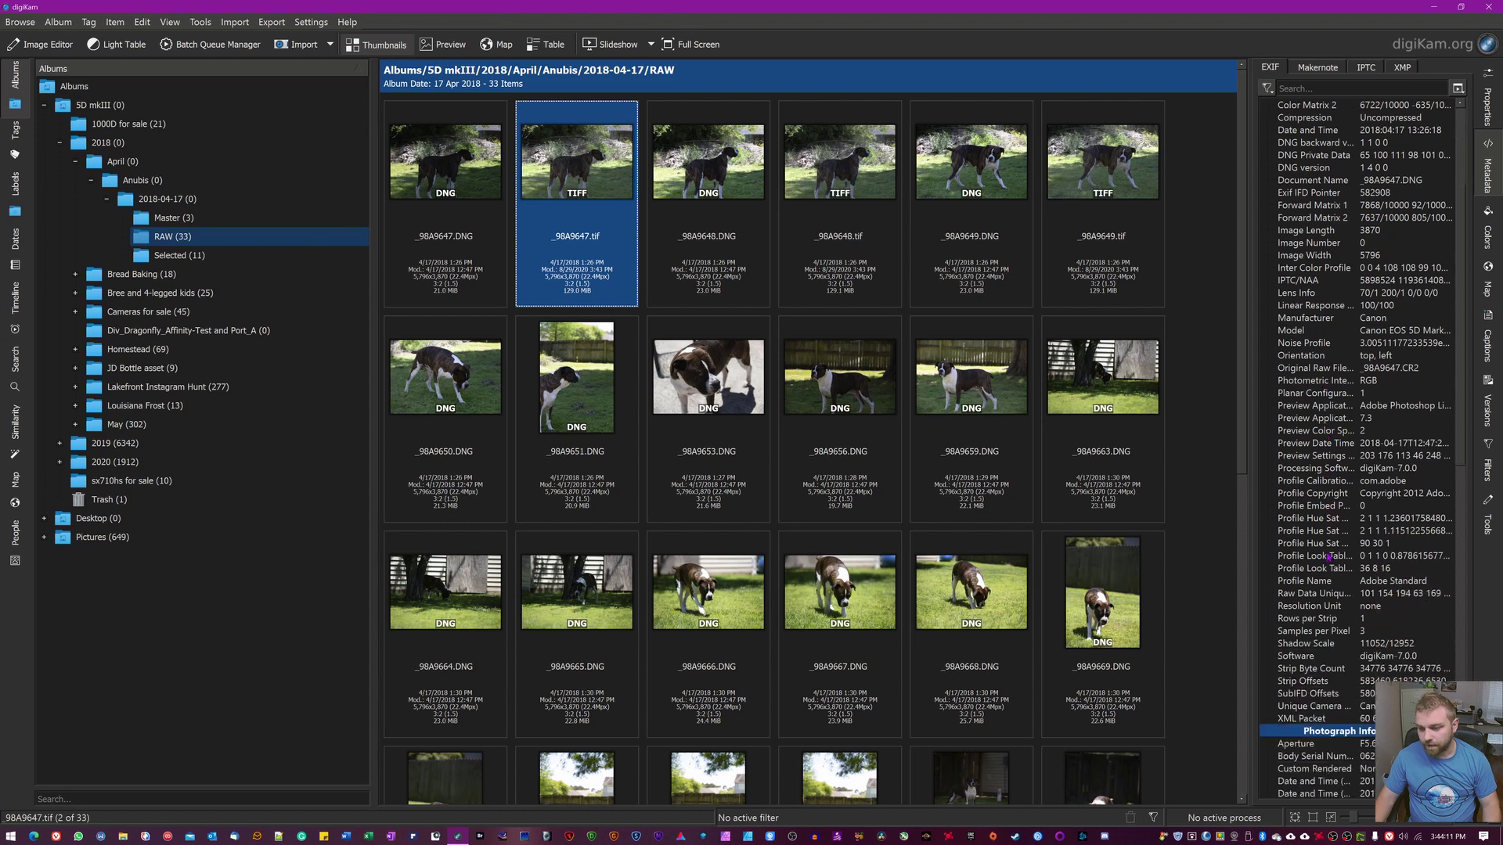
scroll(1321, 557, down, 10)
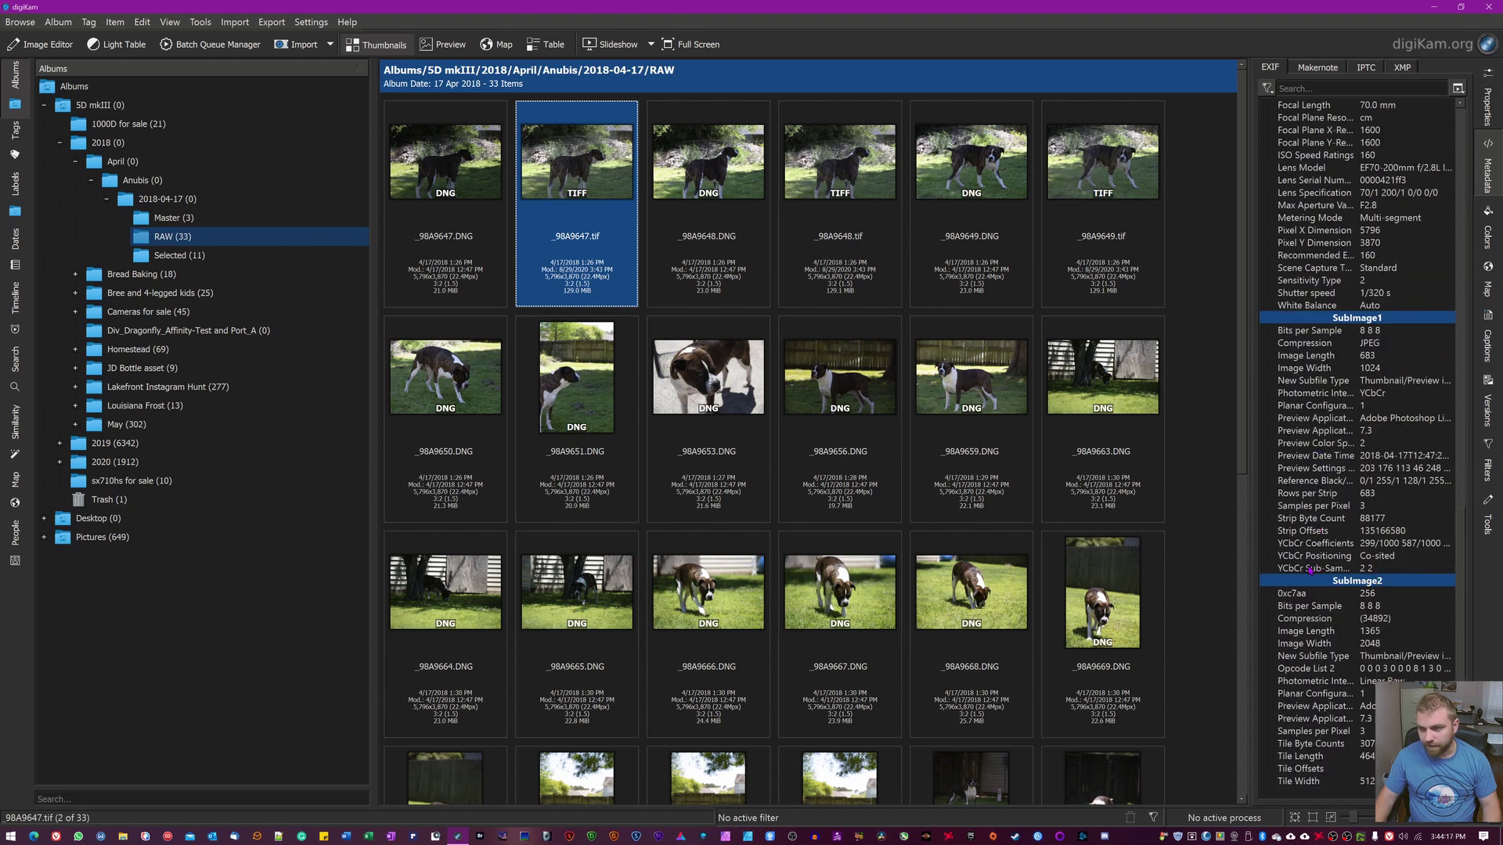
click(1486, 347)
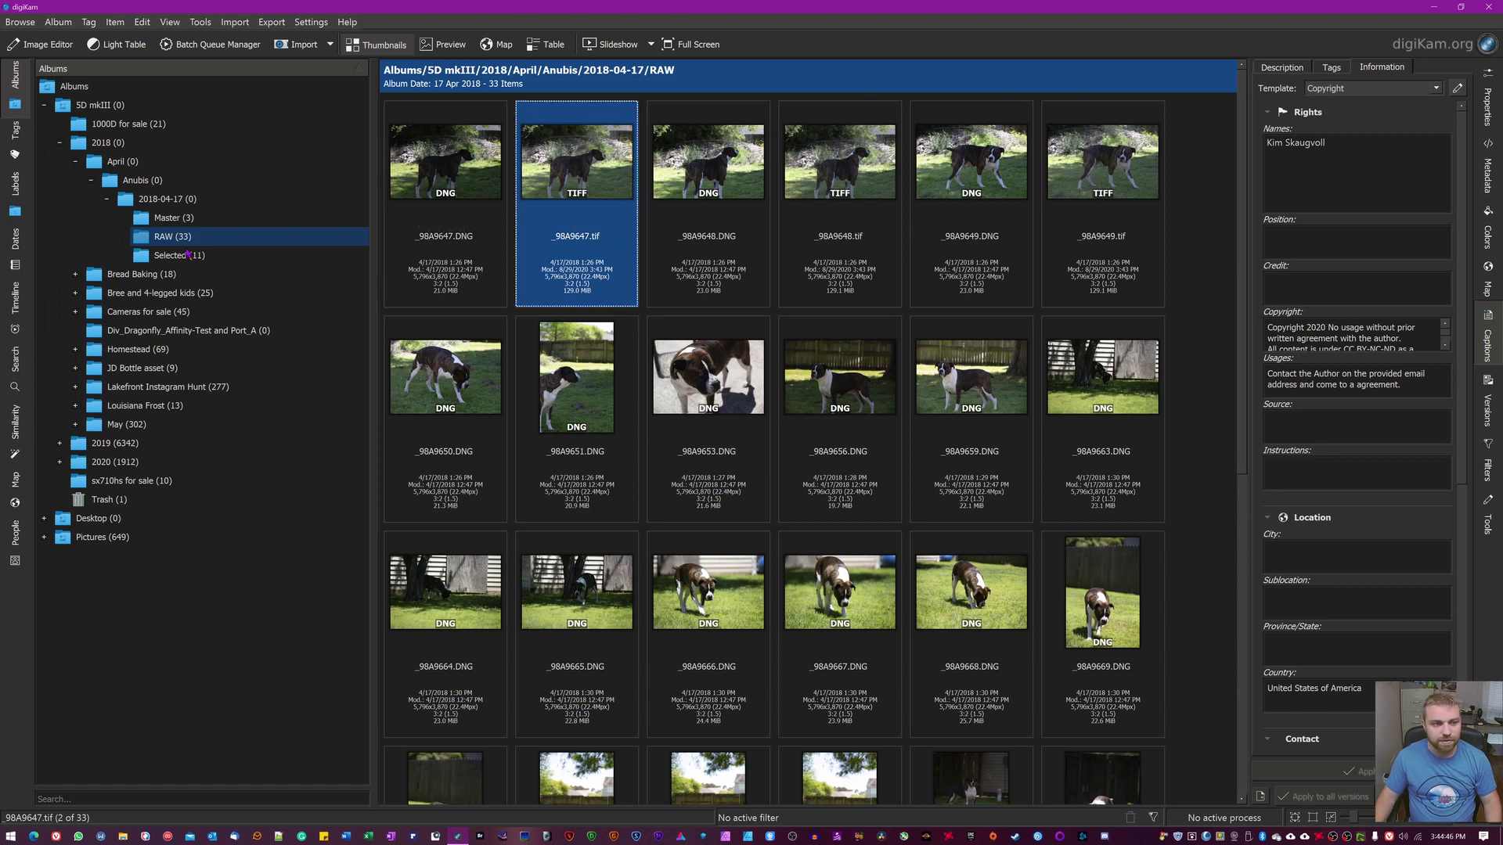
right_click(160, 239)
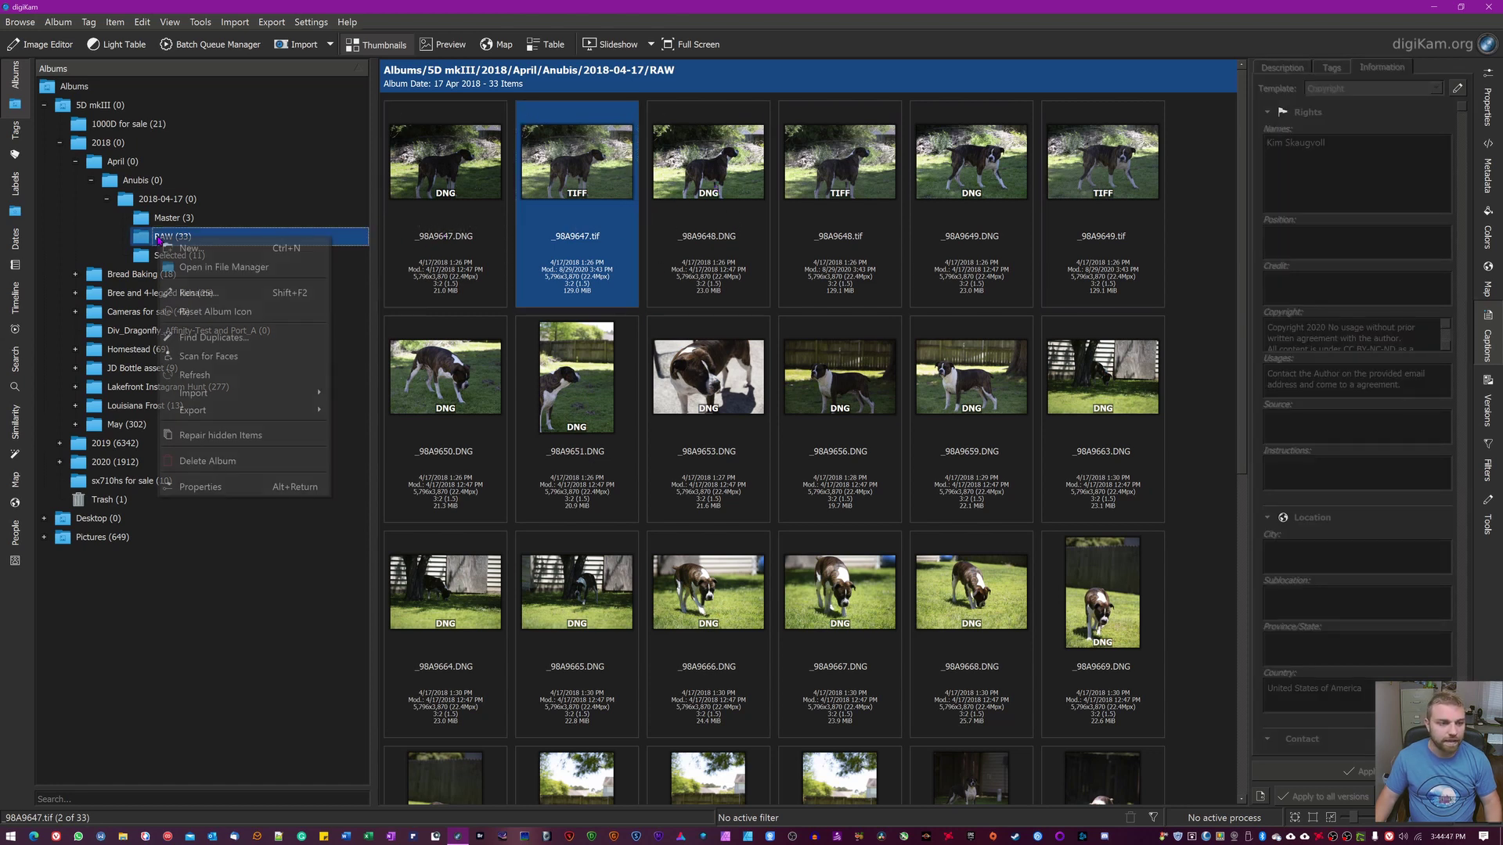
click(201, 375)
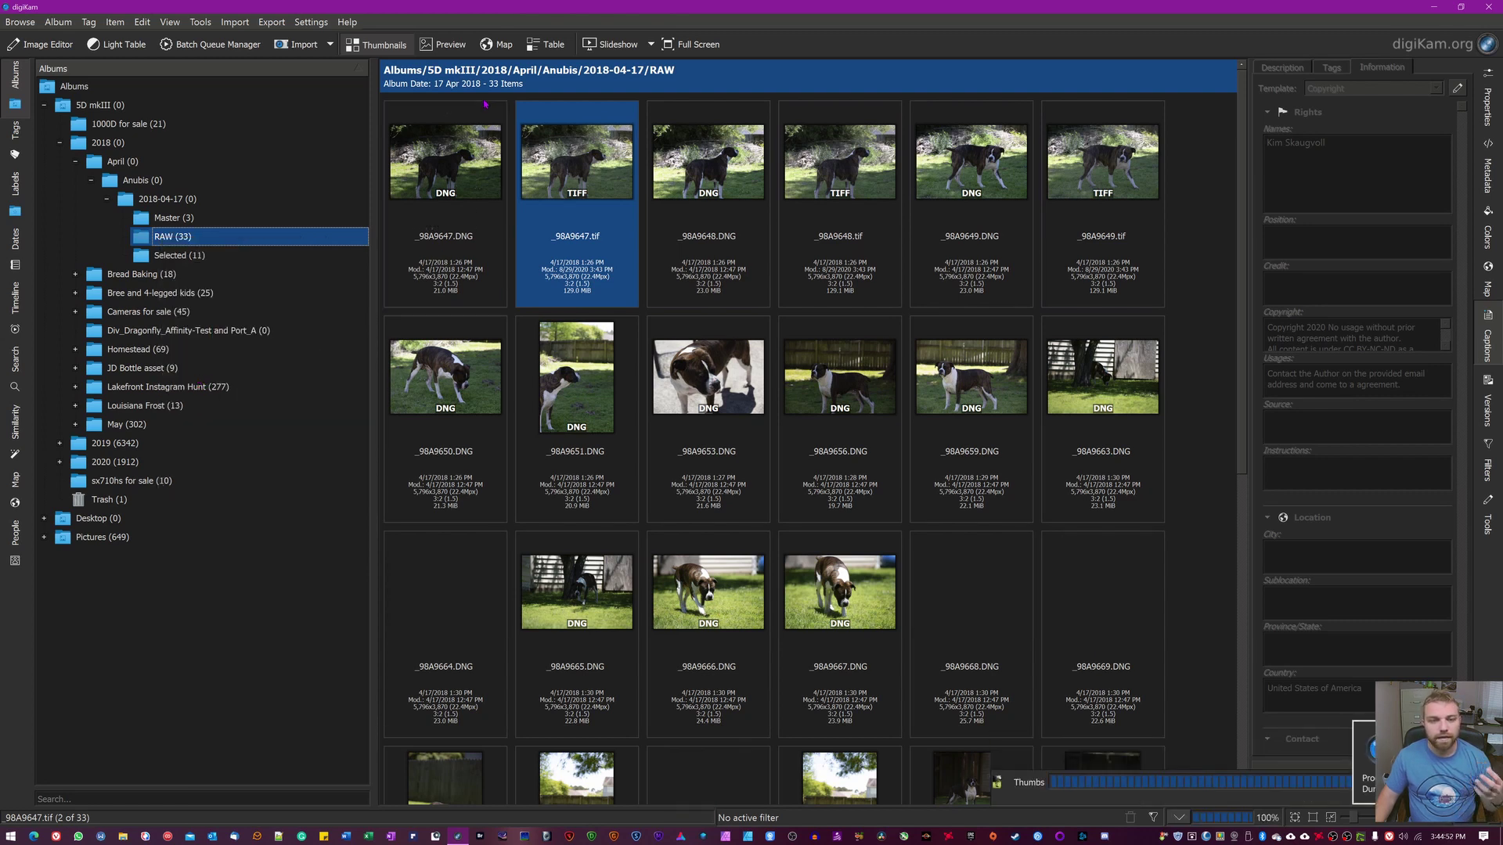
mouse_move(525, 159)
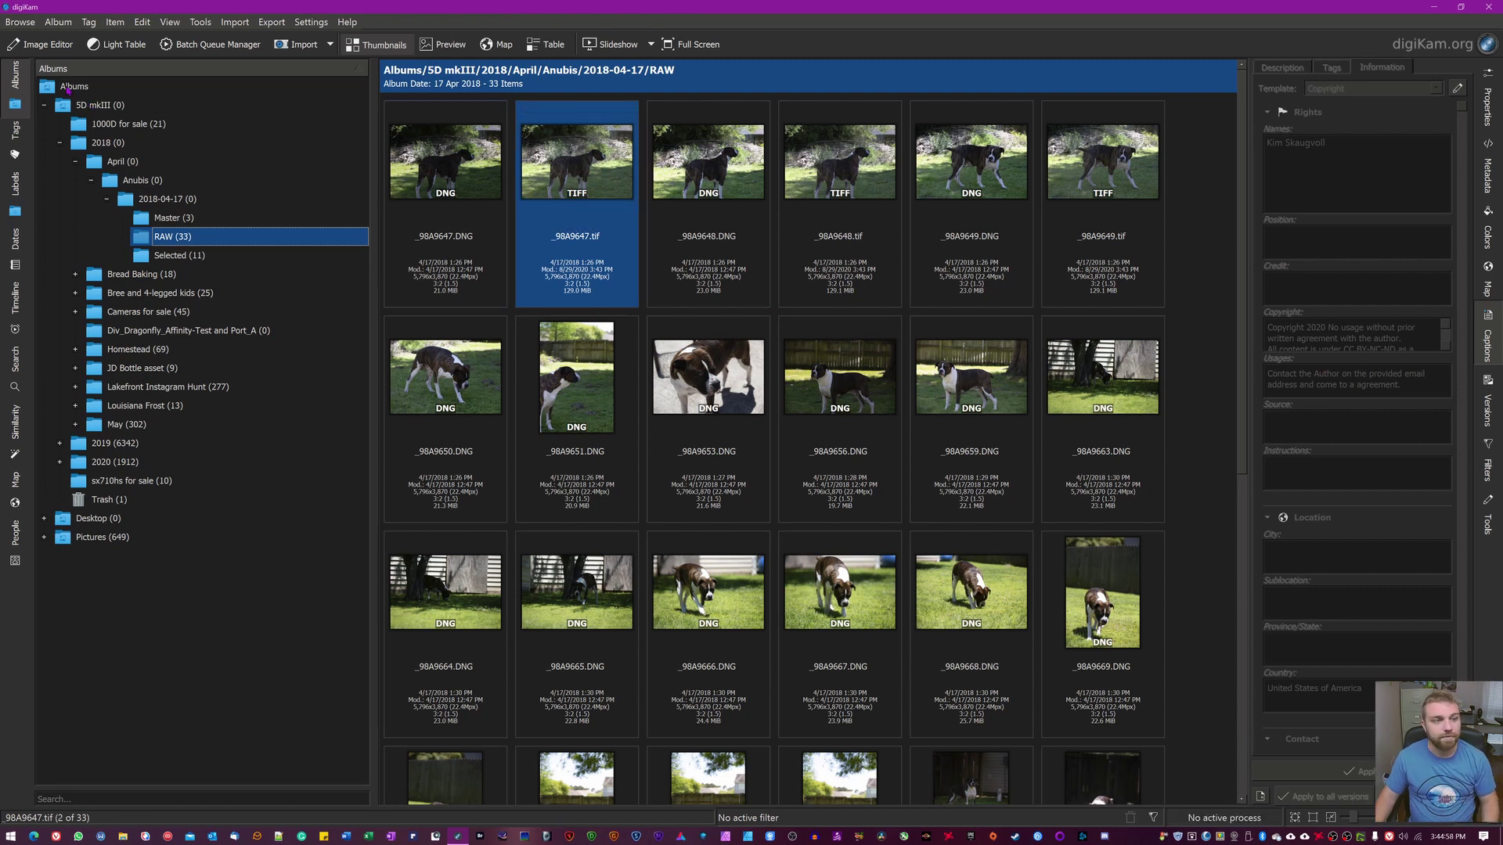
click(68, 89)
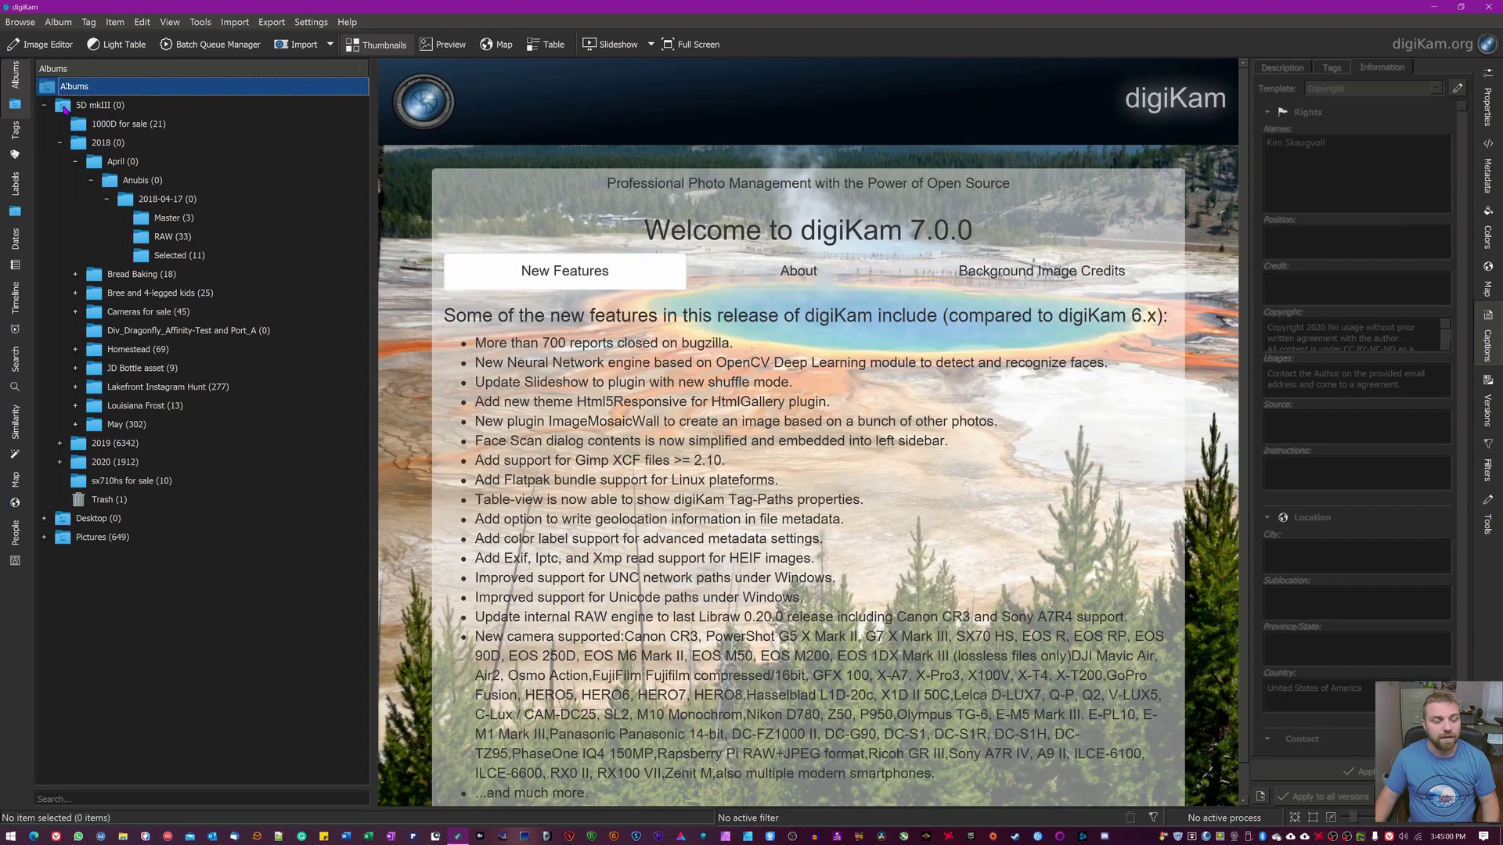
right_click(65, 109)
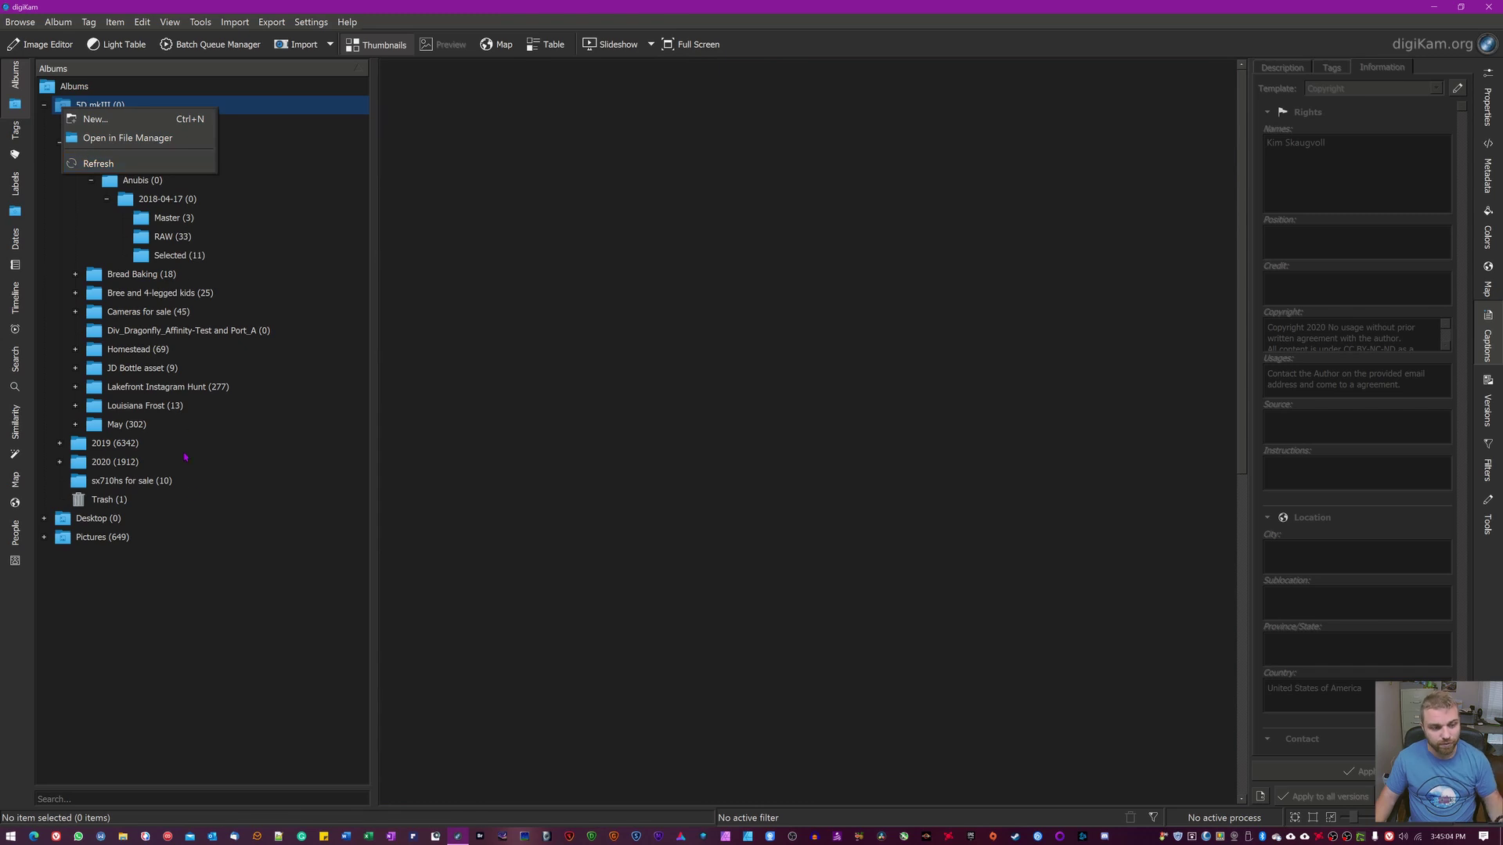
click(755, 386)
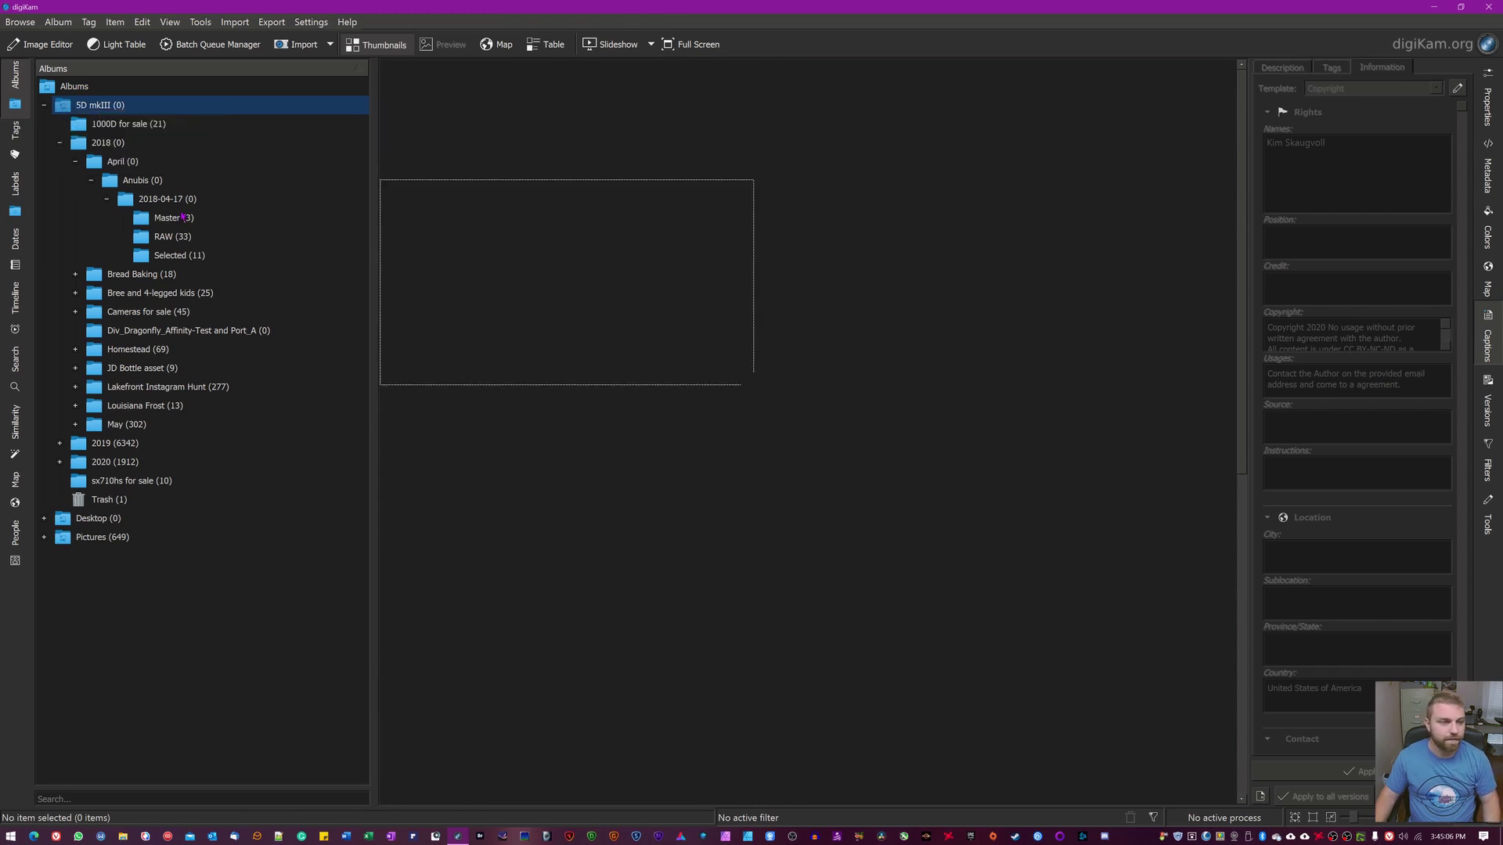
click(171, 236)
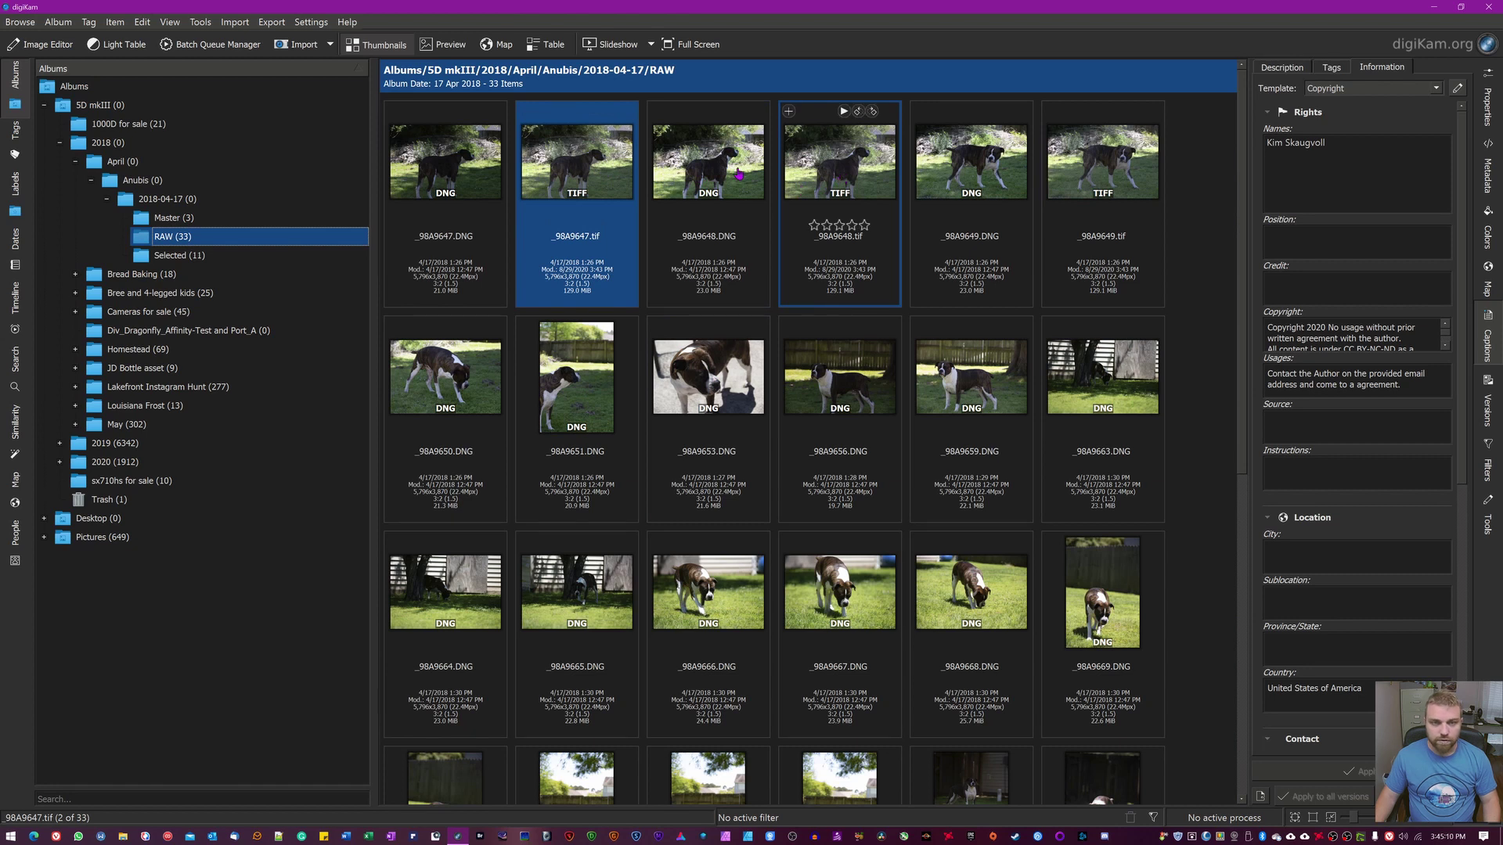
Select the three converted .tif copies and move them to the Trash, confirming the move.
ctrl+click(794, 180)
ctrl+click(1102, 186)
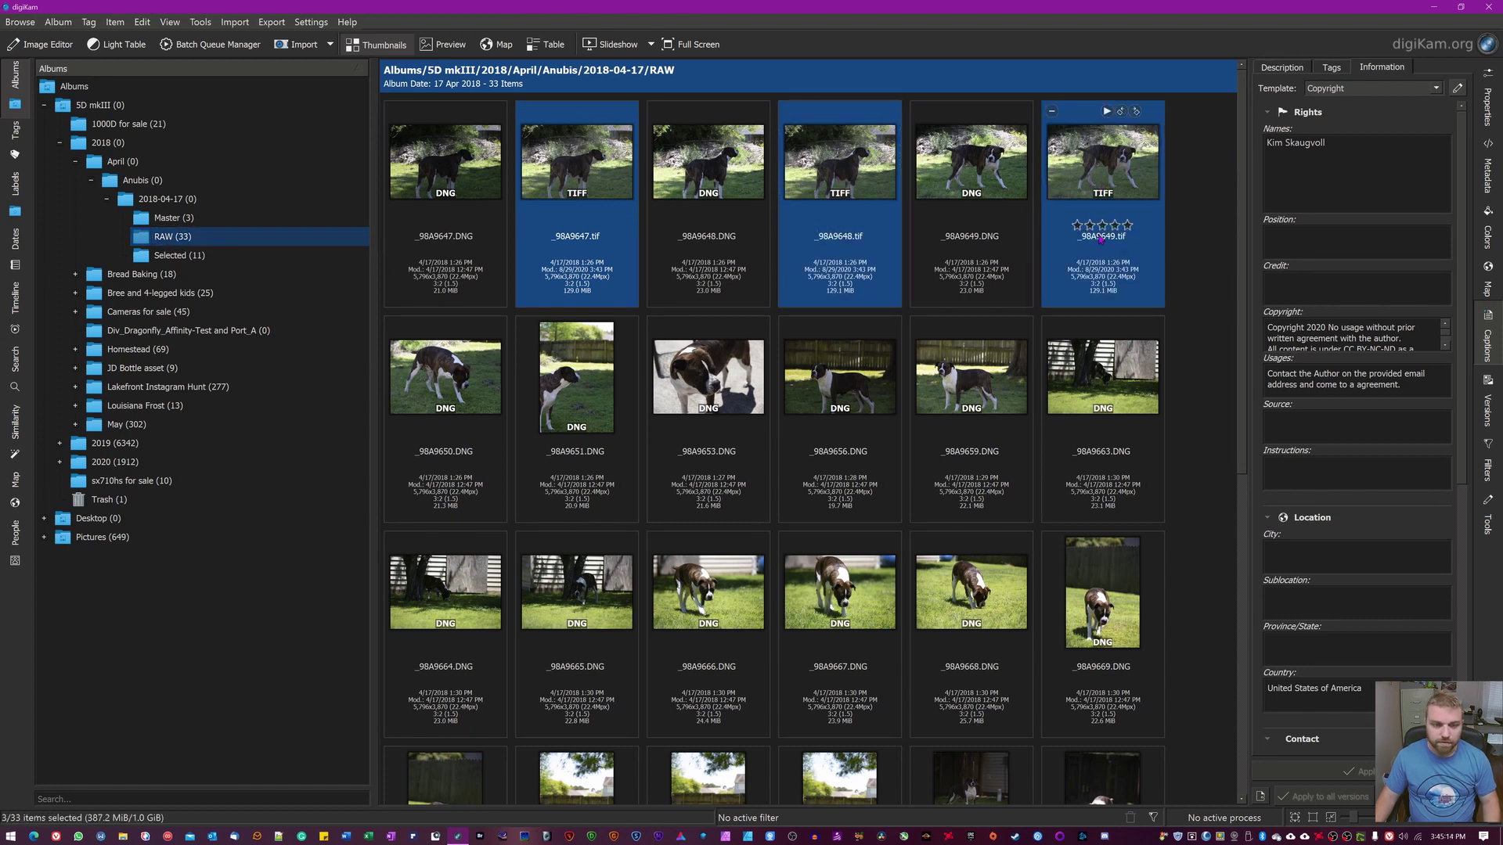
right_click(1120, 213)
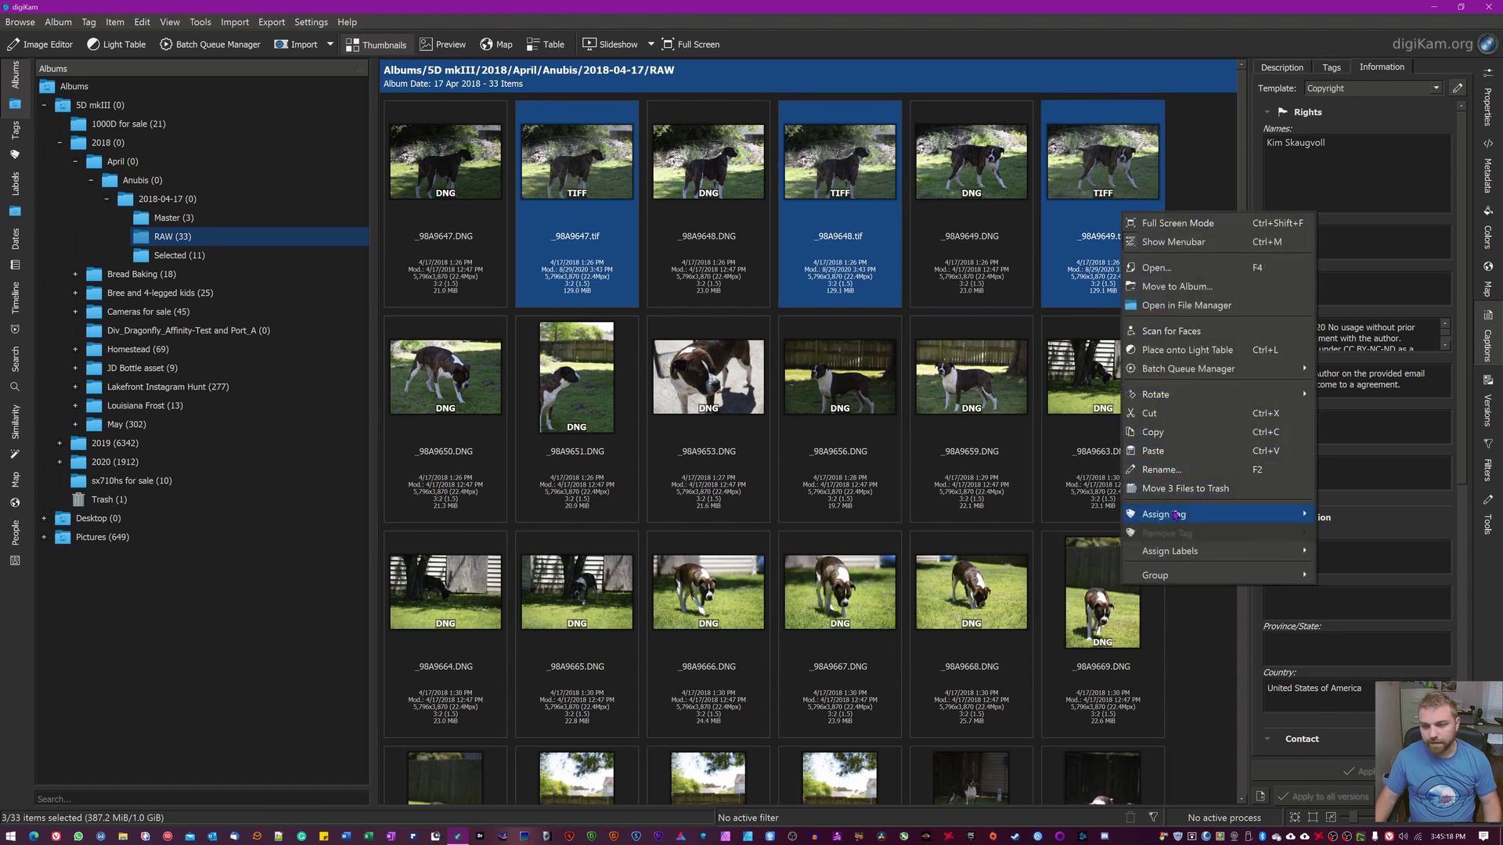
mouse_move(1174, 518)
click(1190, 489)
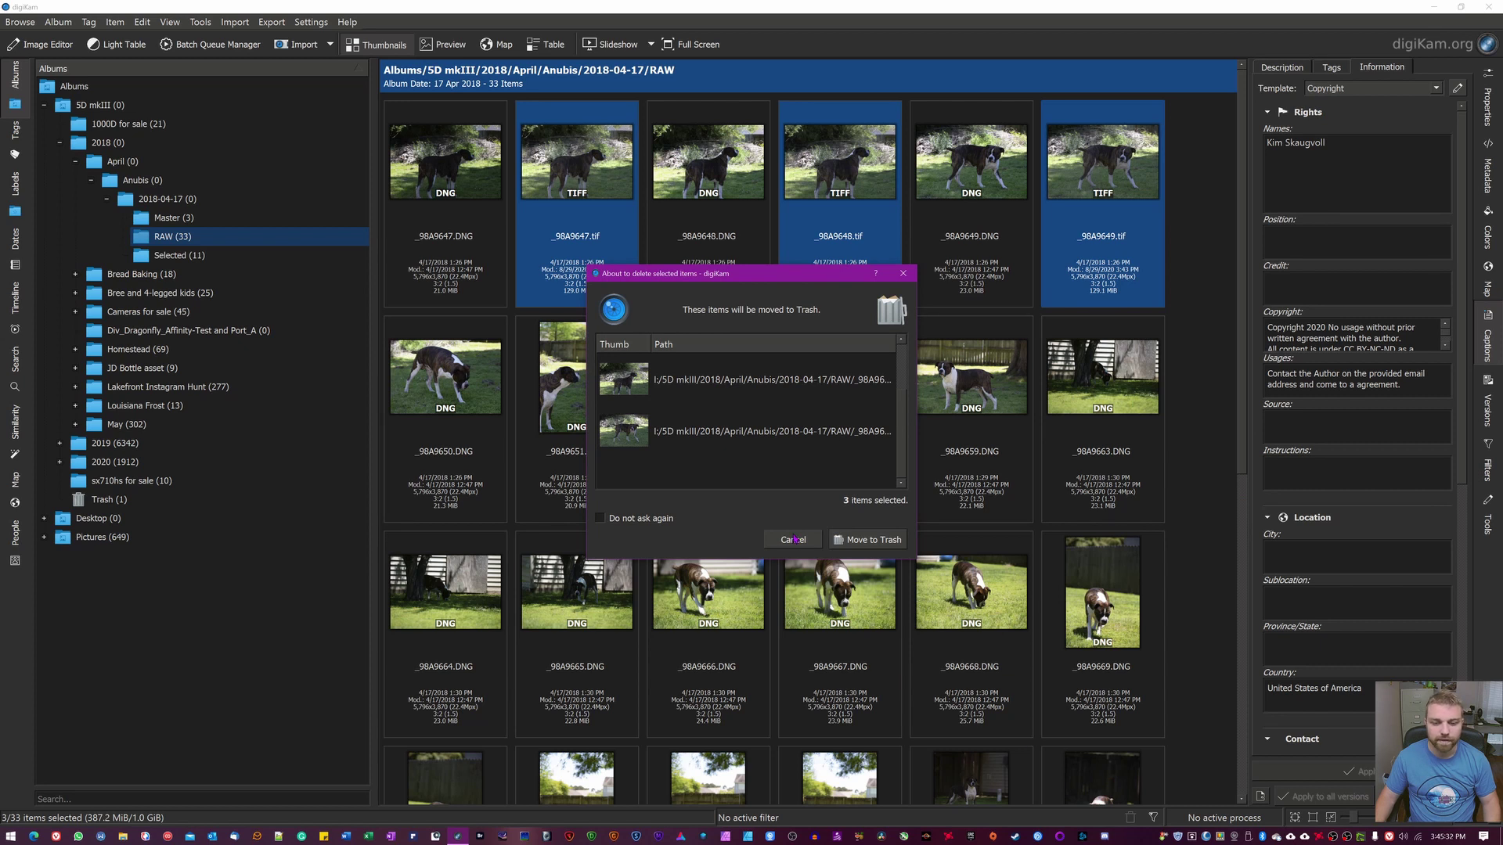
click(864, 540)
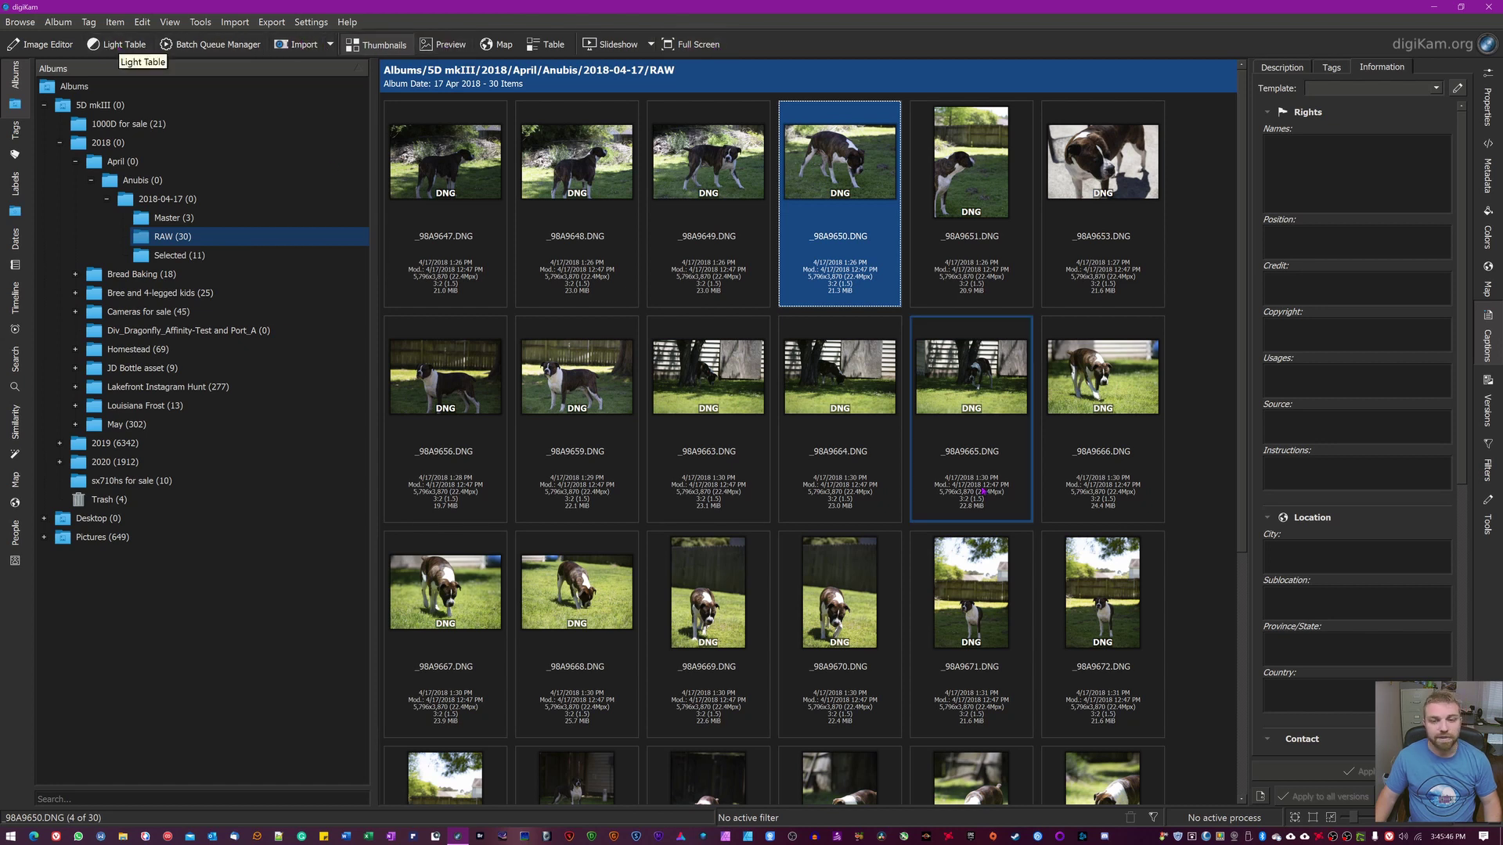
click(450, 227)
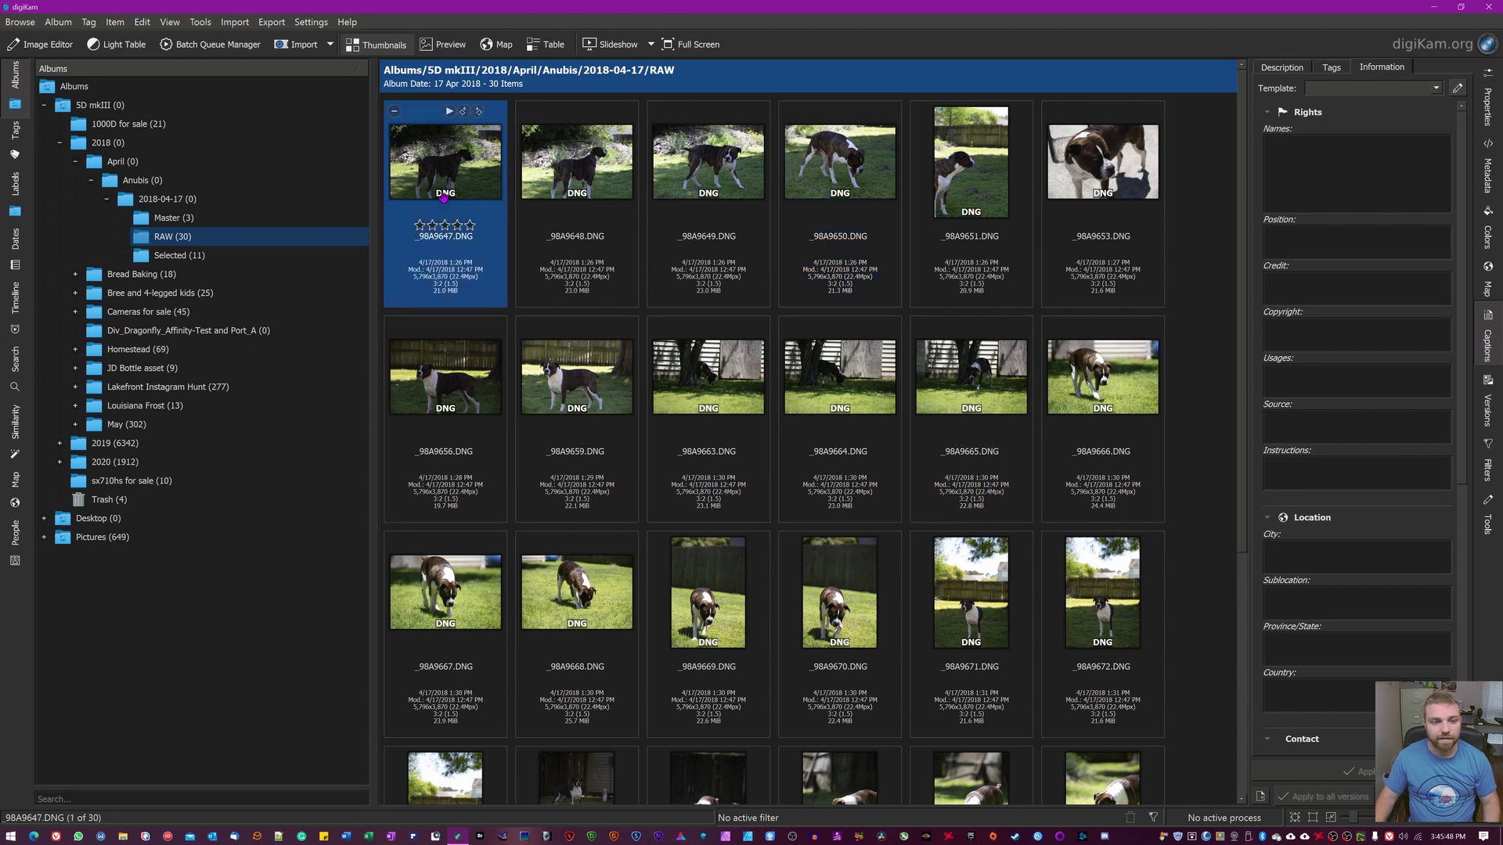
click(124, 44)
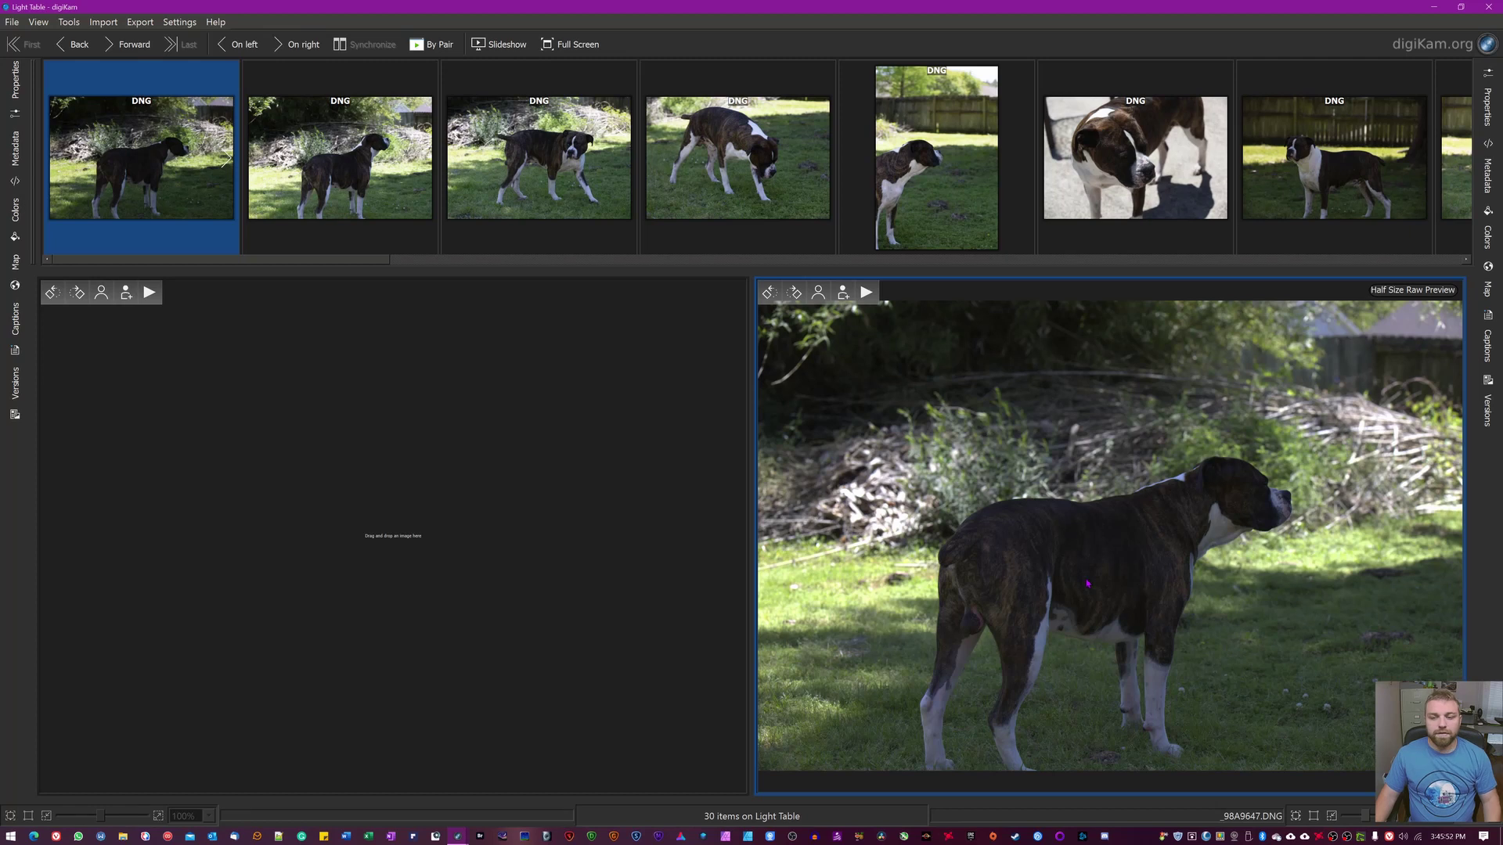
click(500, 177)
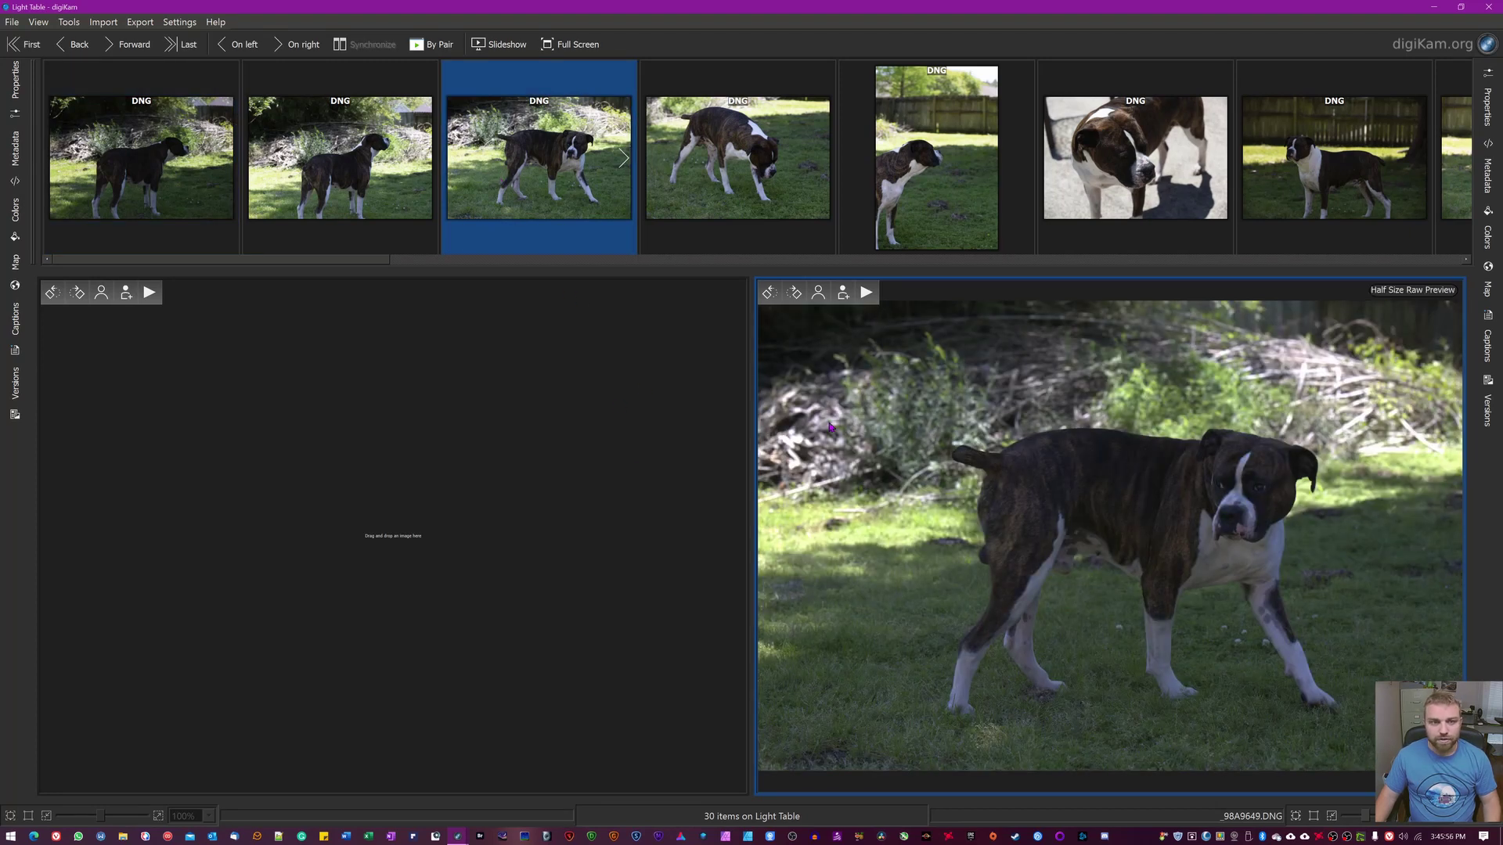
click(144, 25)
mouse_move(88, 26)
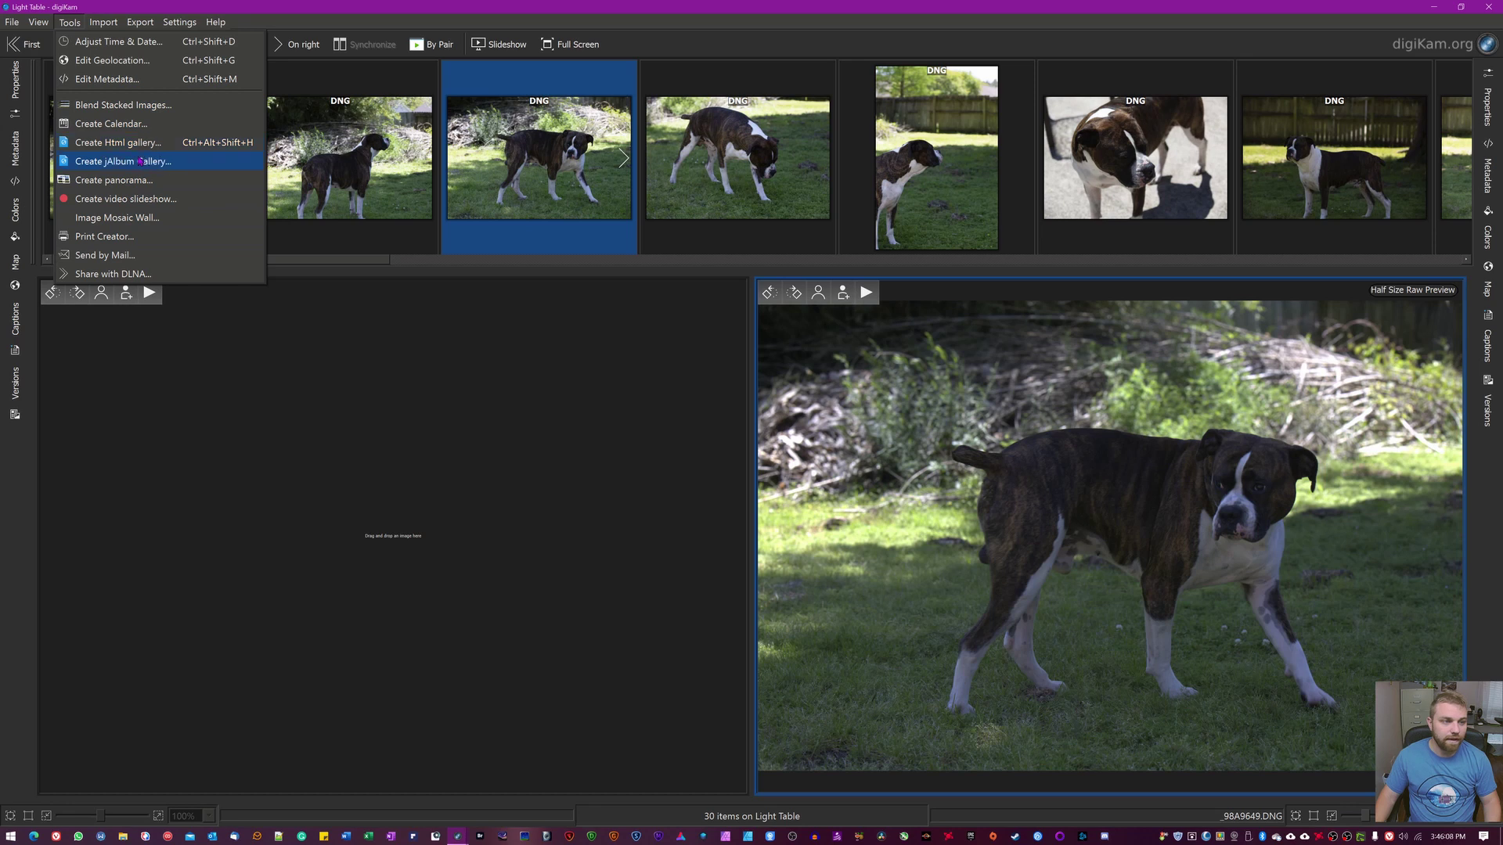
click(347, 445)
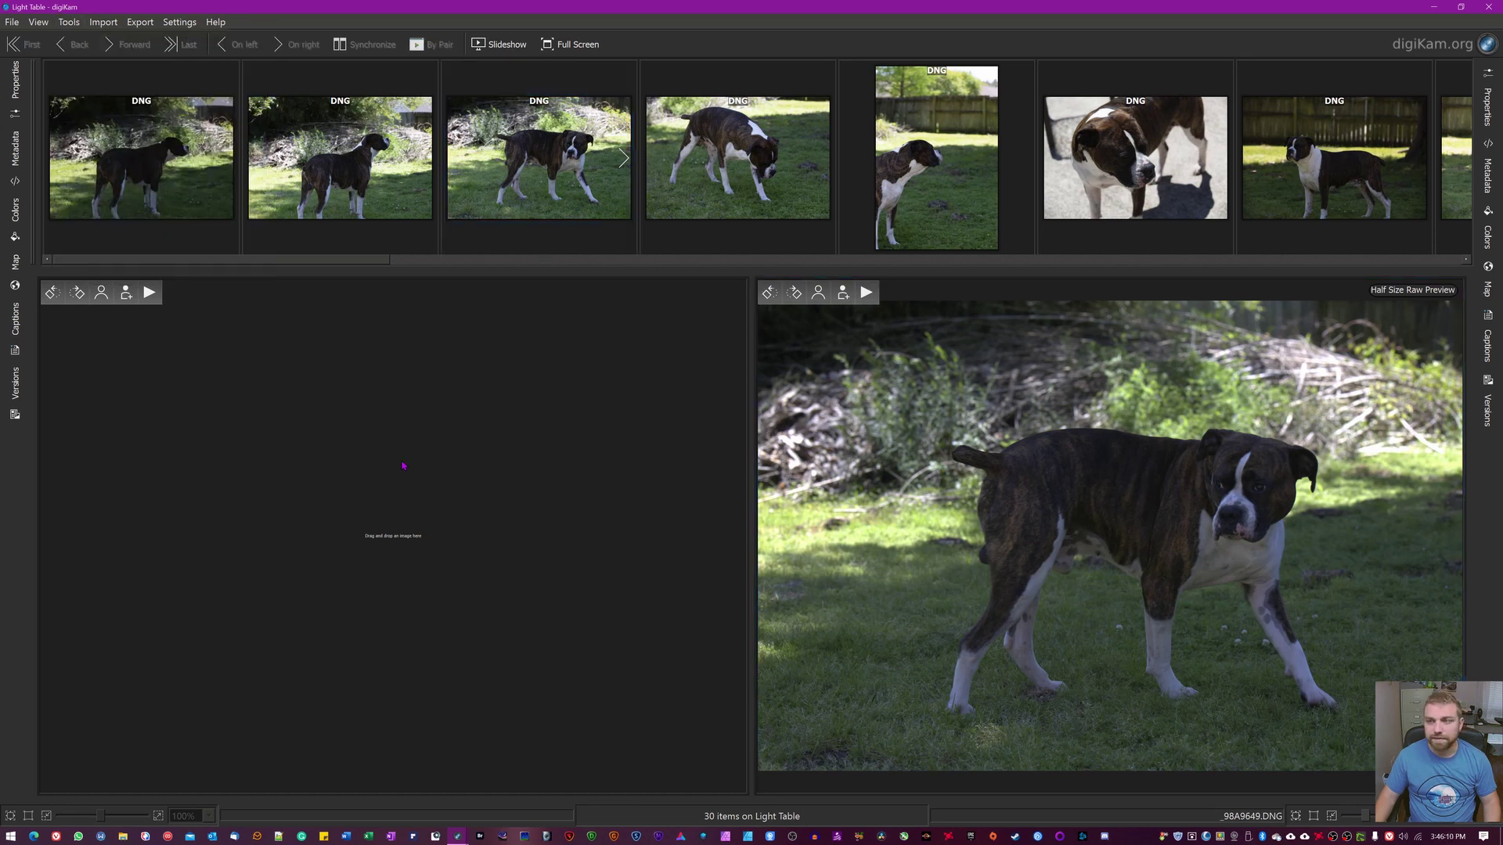
click(1488, 8)
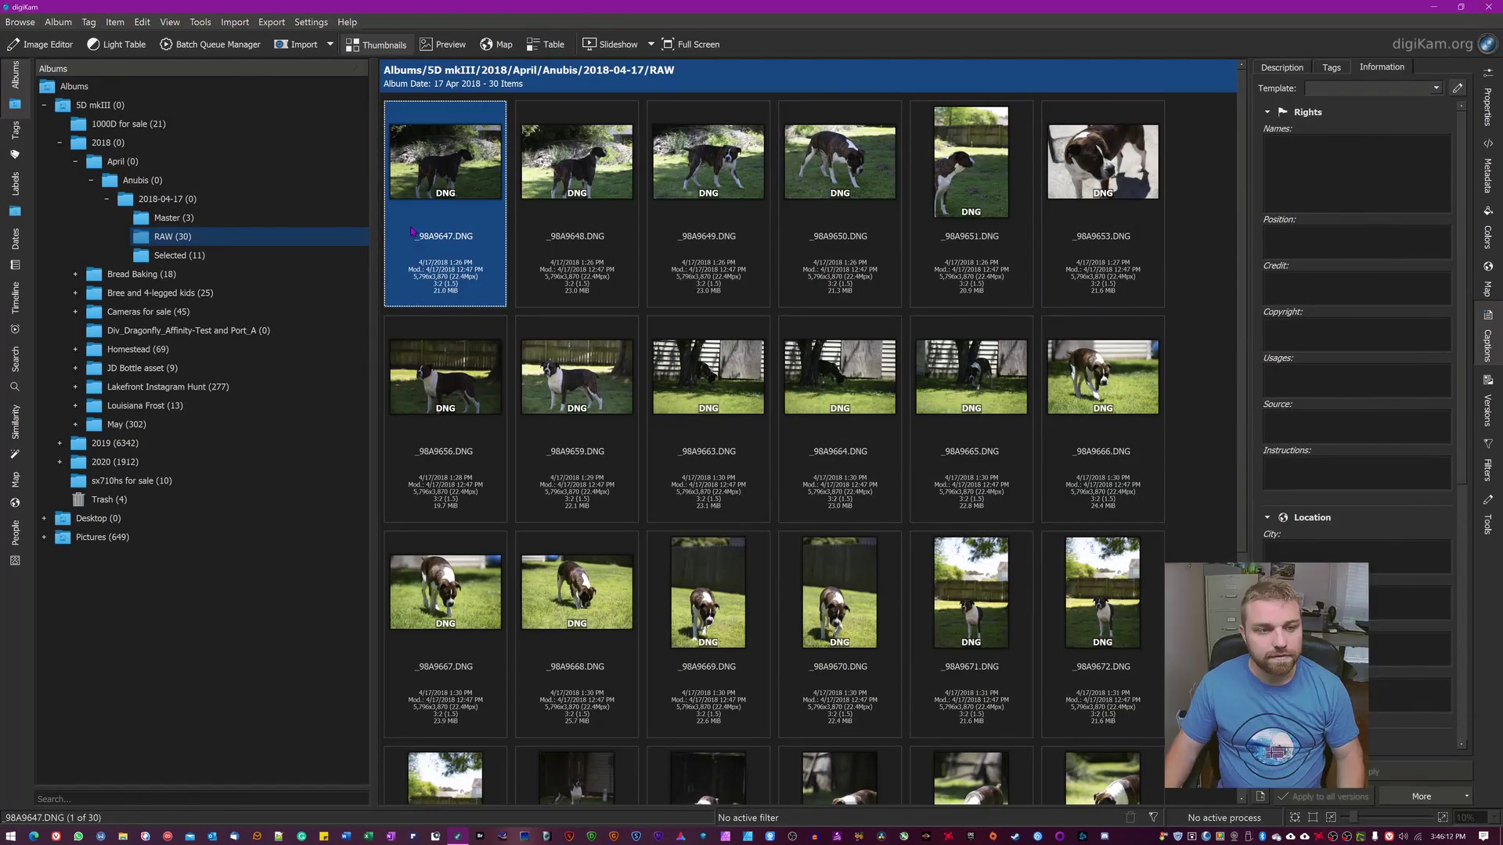